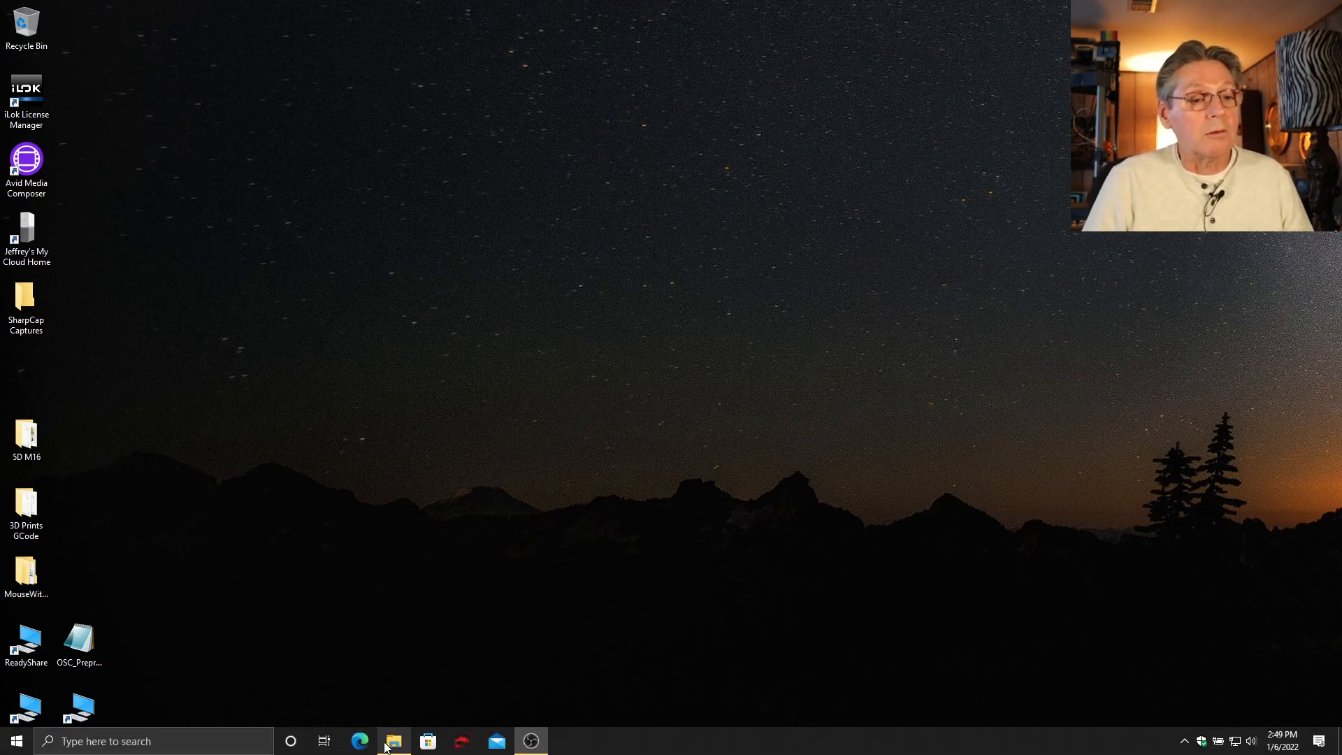
Open File Explorer and show its full ribbon
left_click(387, 746)
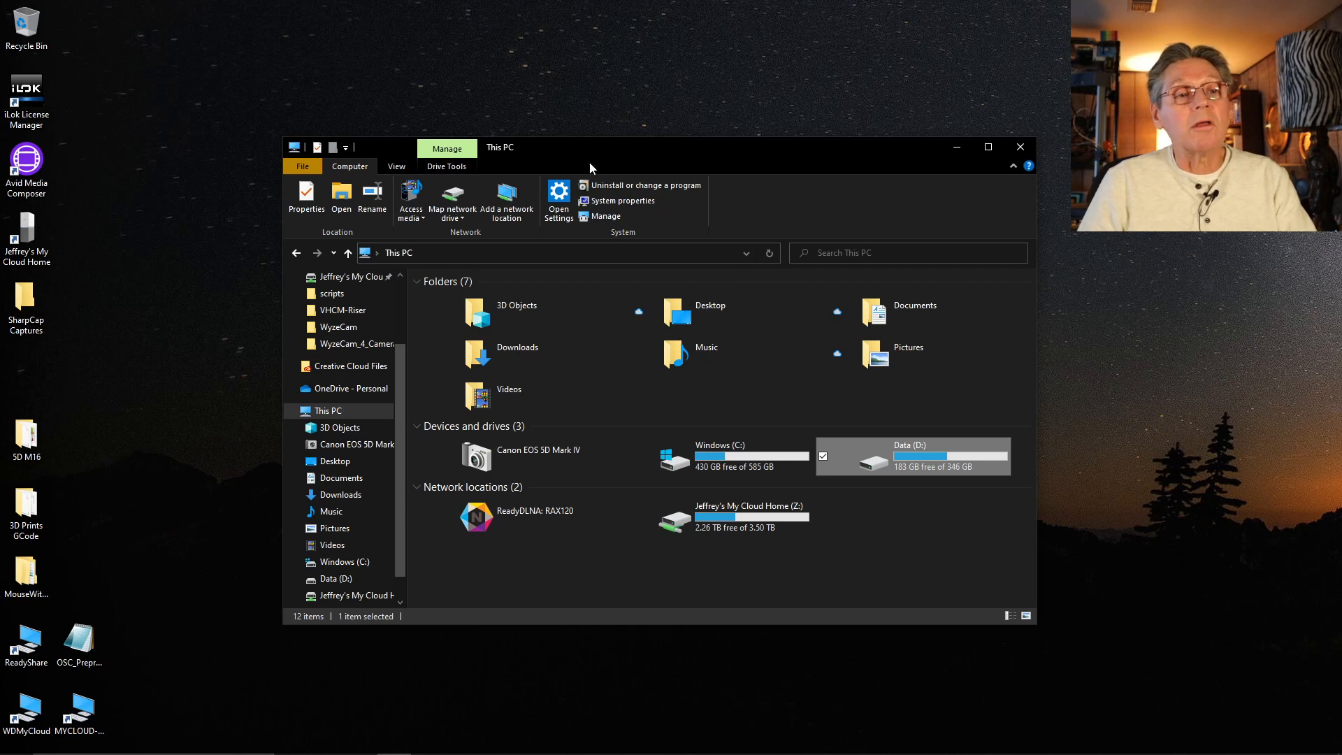
left_click(1012, 169)
left_click(1012, 169)
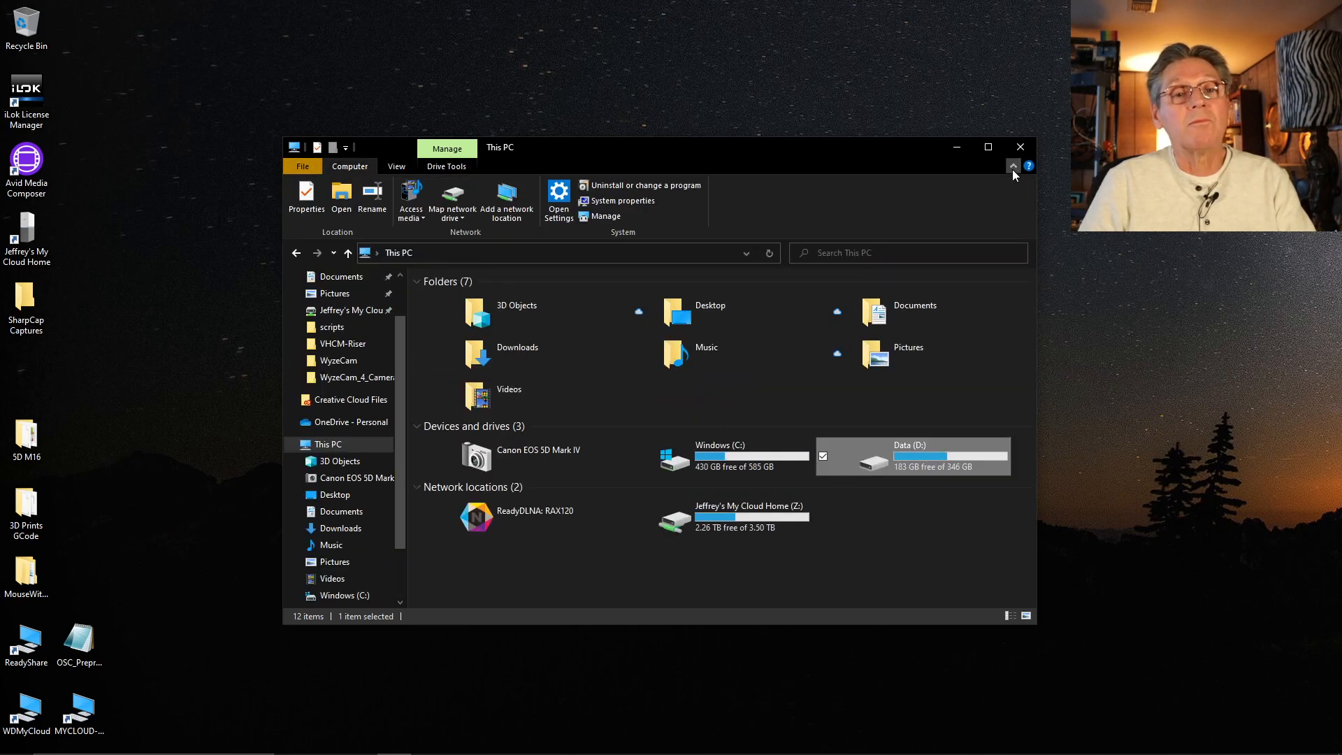
left_click(1012, 169)
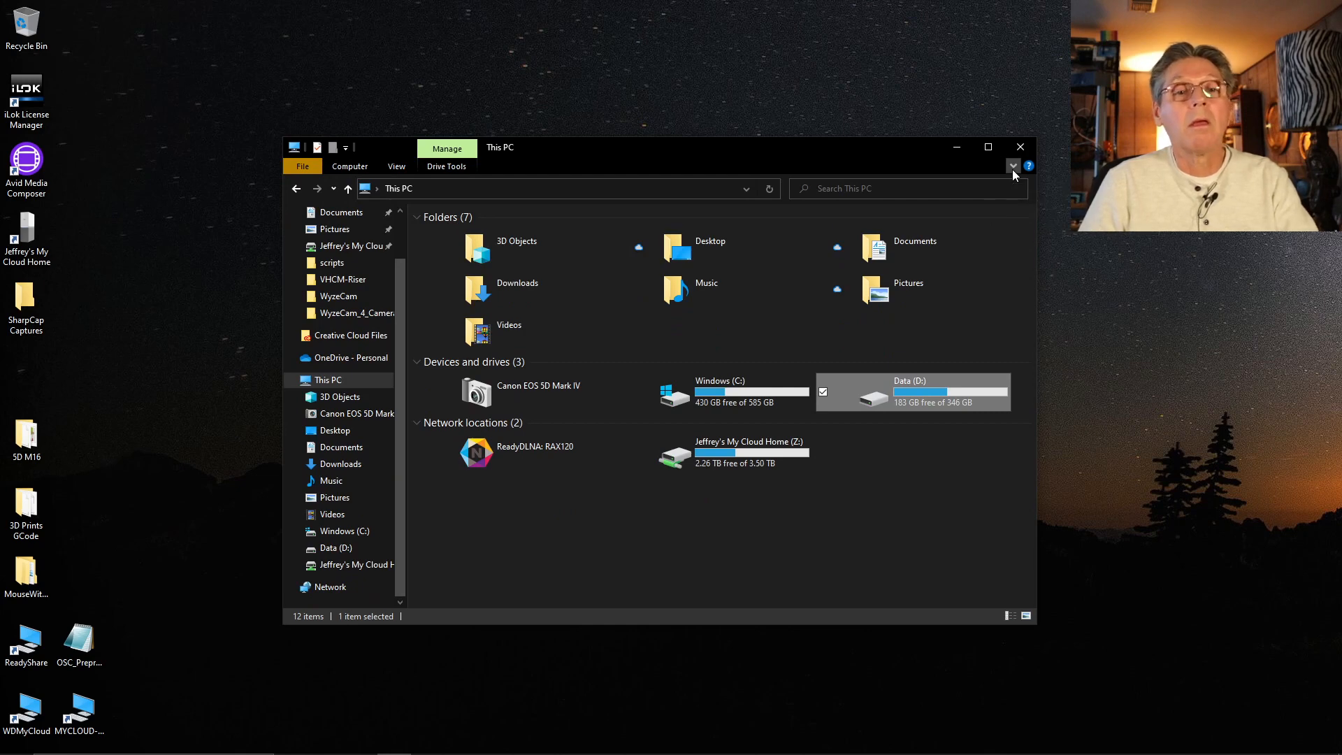
left_click(1012, 169)
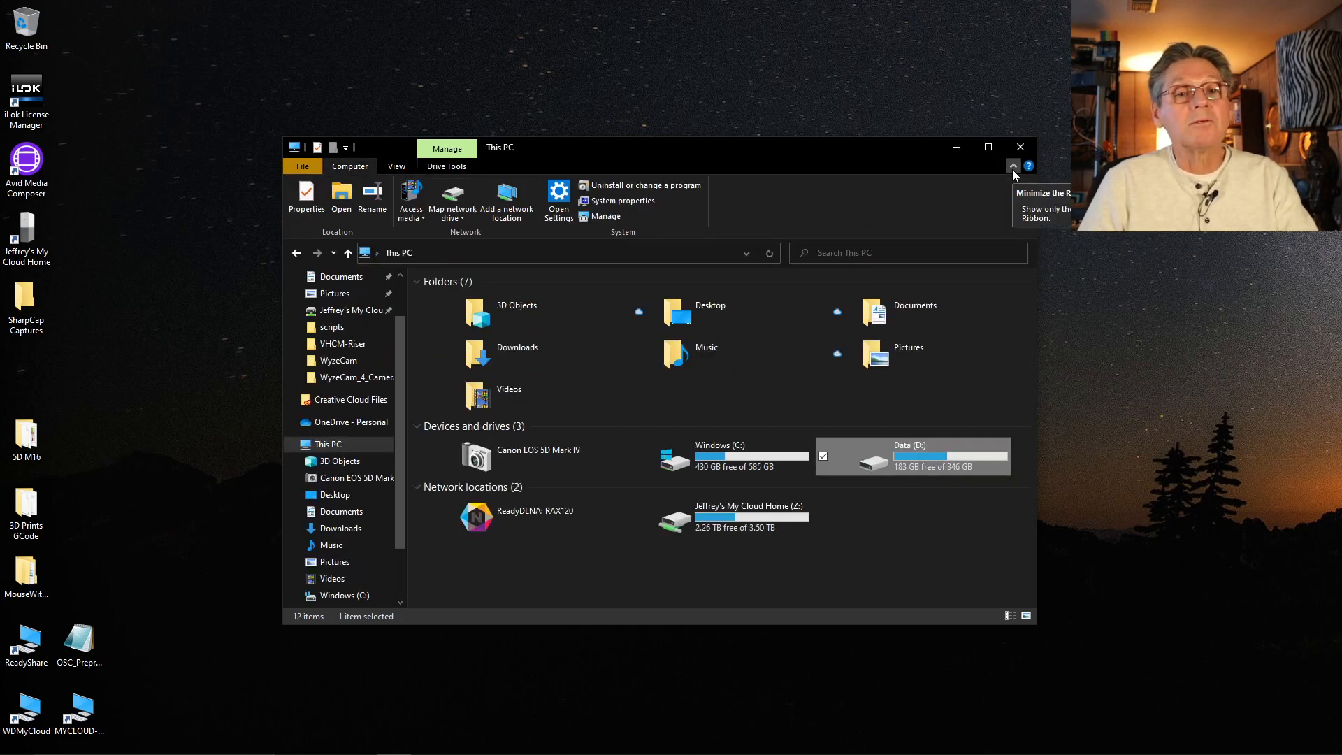
left_click(1012, 169)
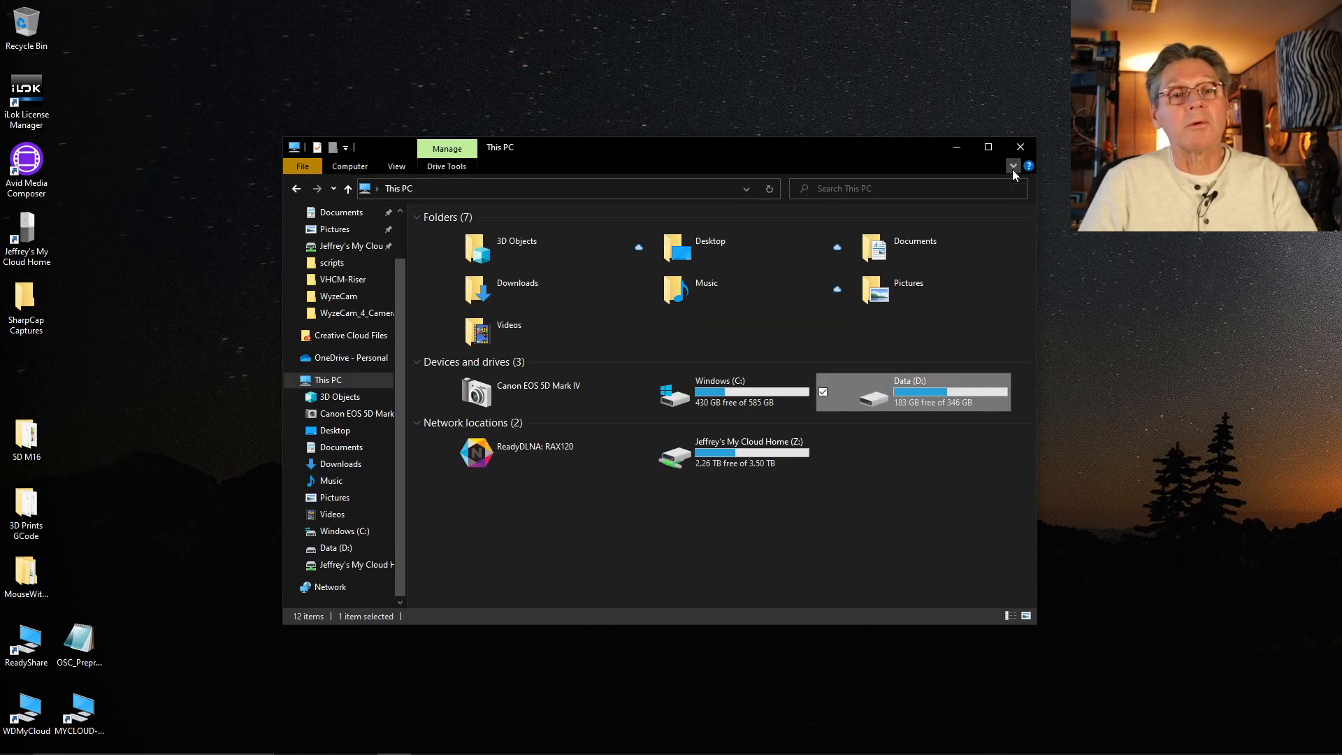
left_click(1011, 169)
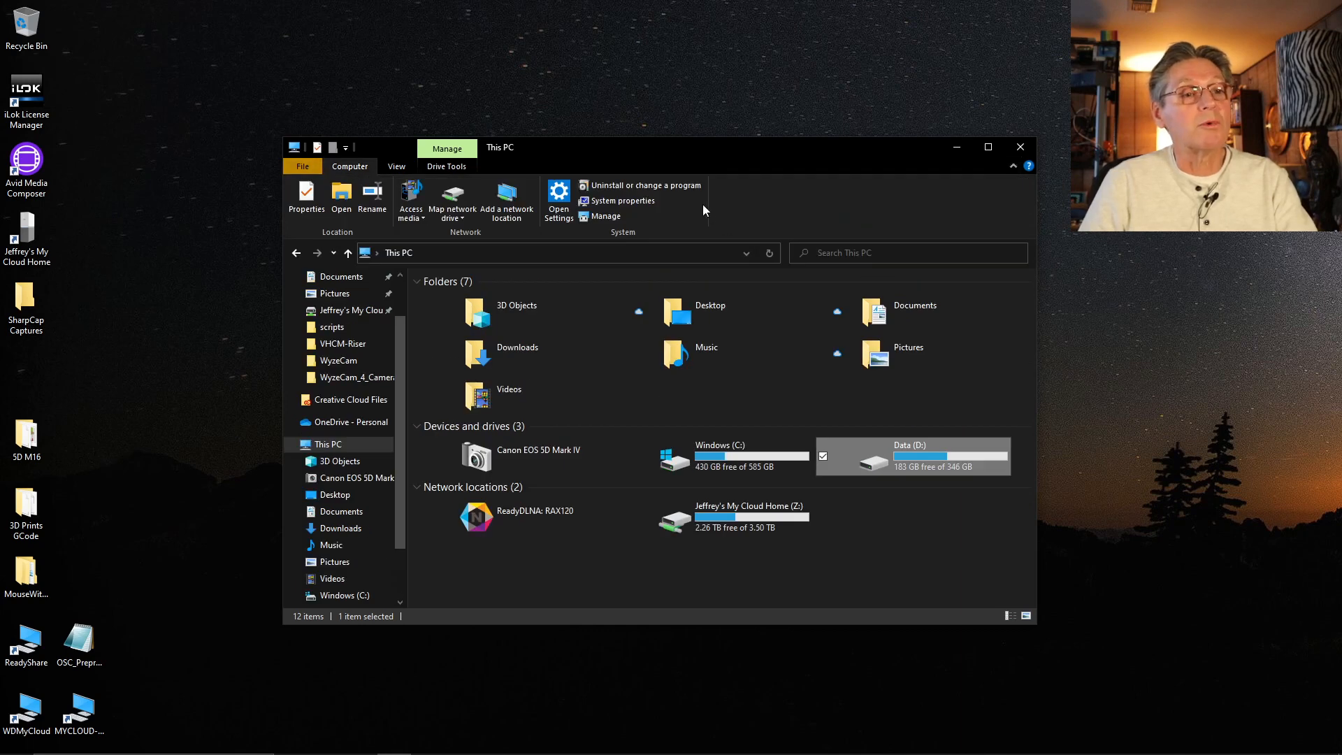
Check in the advanced folder view options that hidden files, folders, and drives are set to be shown
left_click(396, 165)
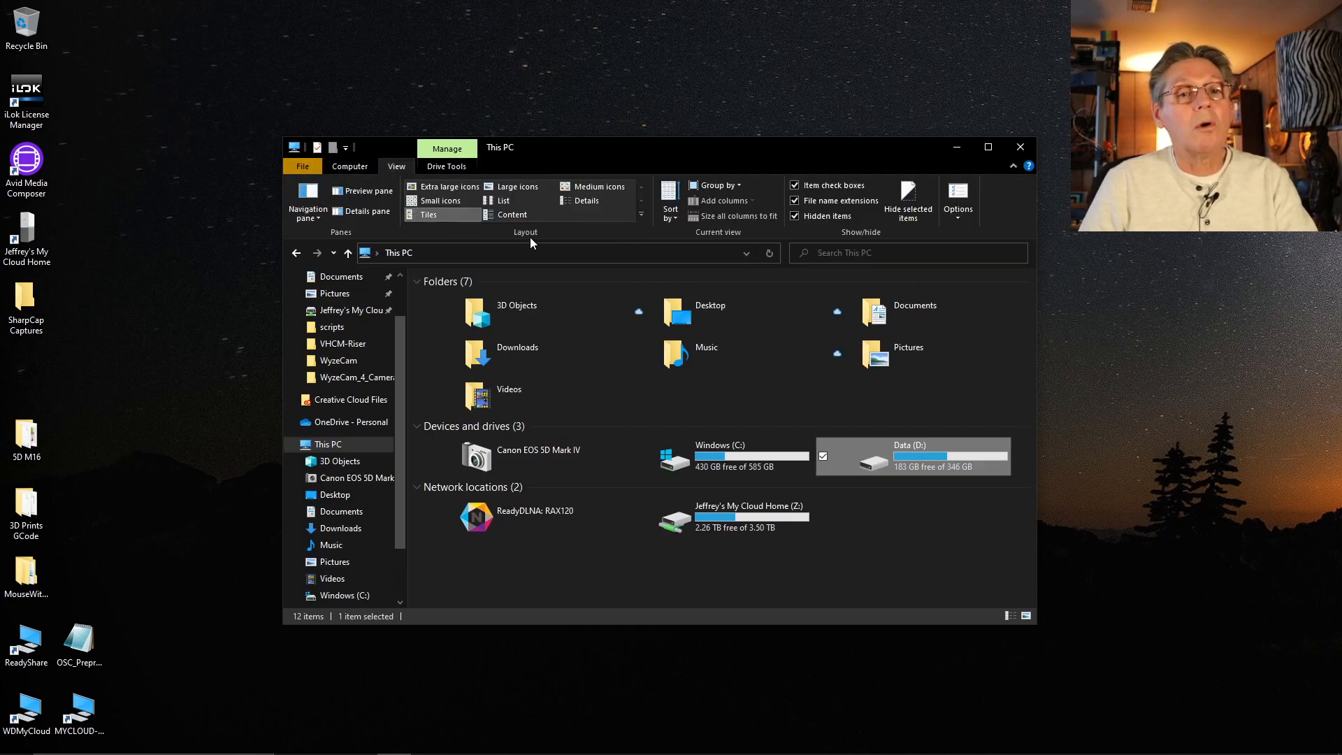
left_click(957, 219)
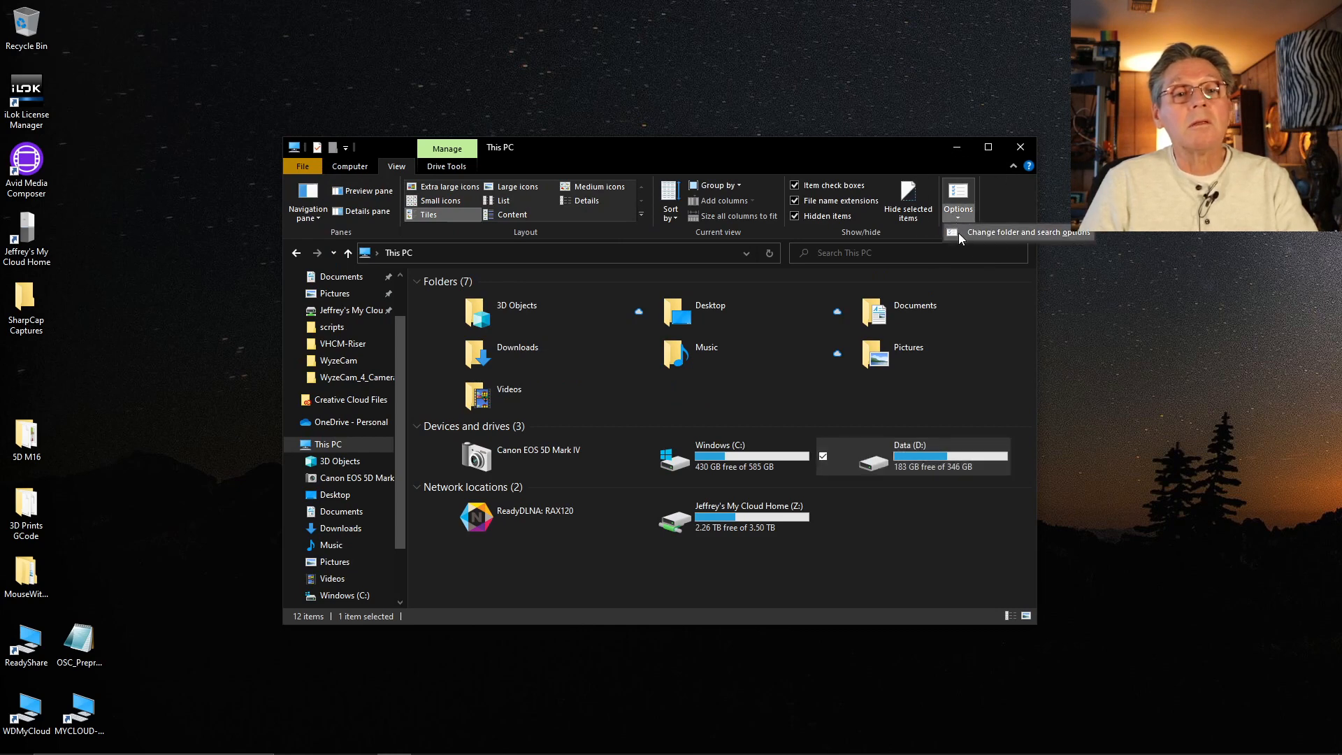
left_click(993, 233)
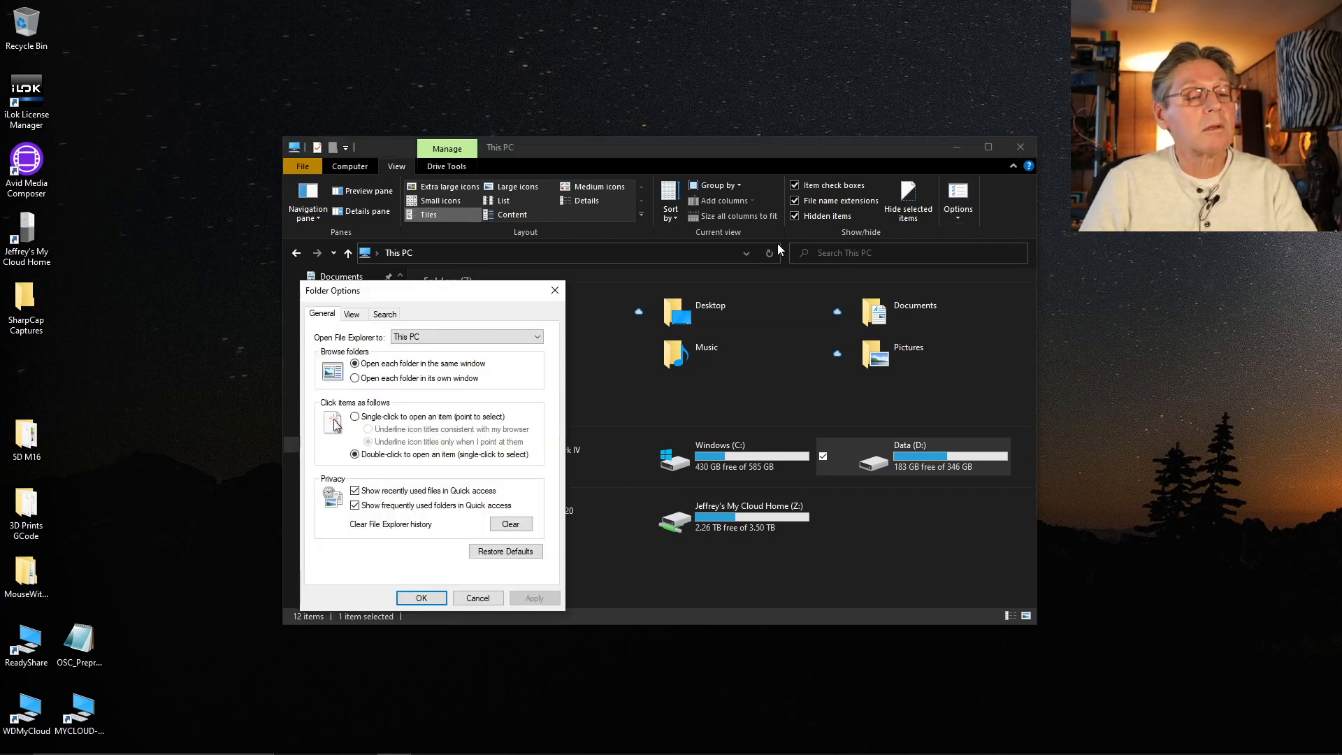
left_click(352, 315)
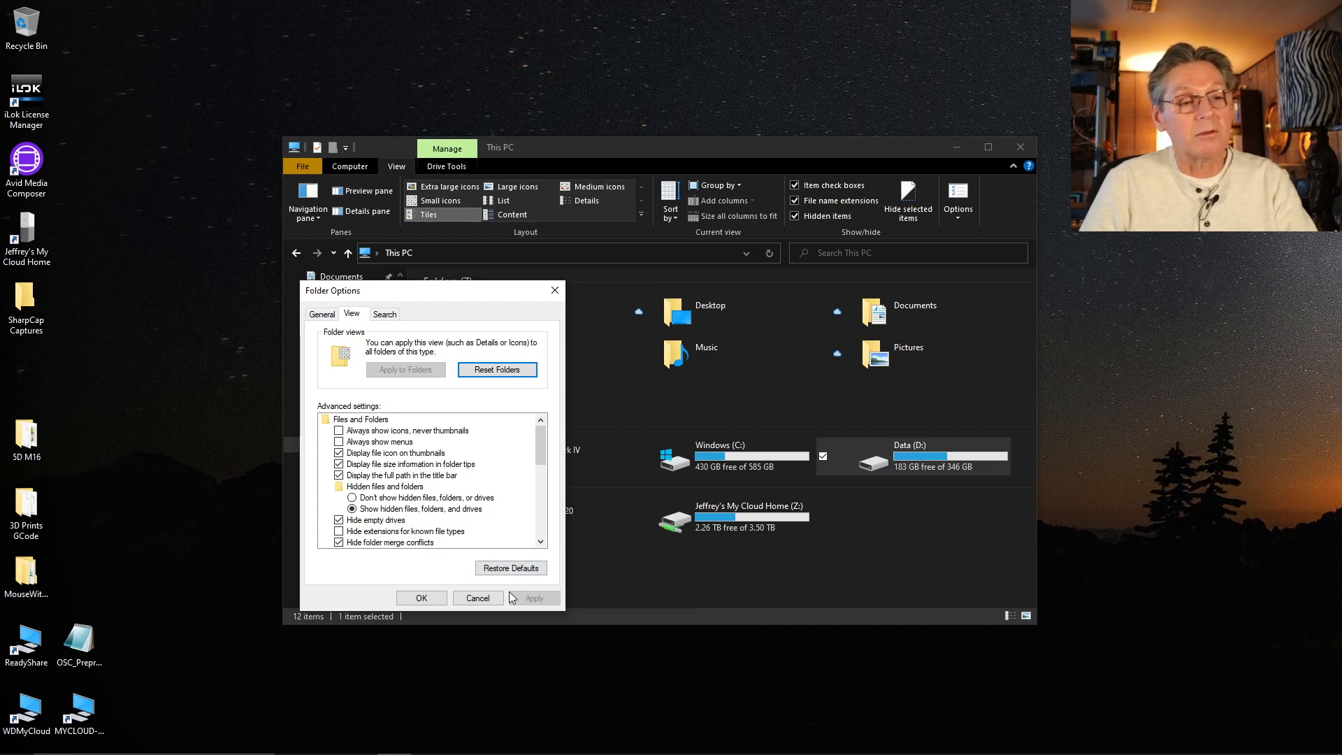
left_click(422, 599)
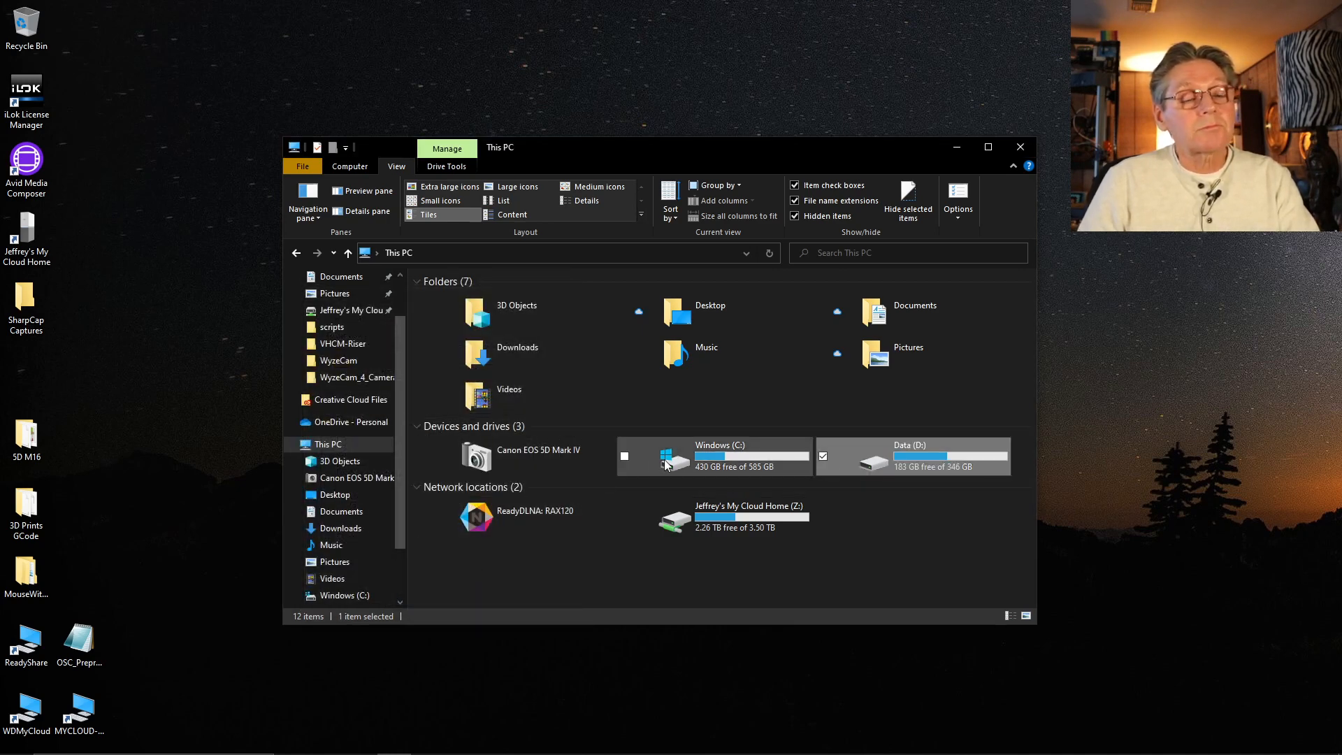
Open the siril scripts folder on drive C, inside AppData\Roaming of the user's profile folder
double_click(744, 457)
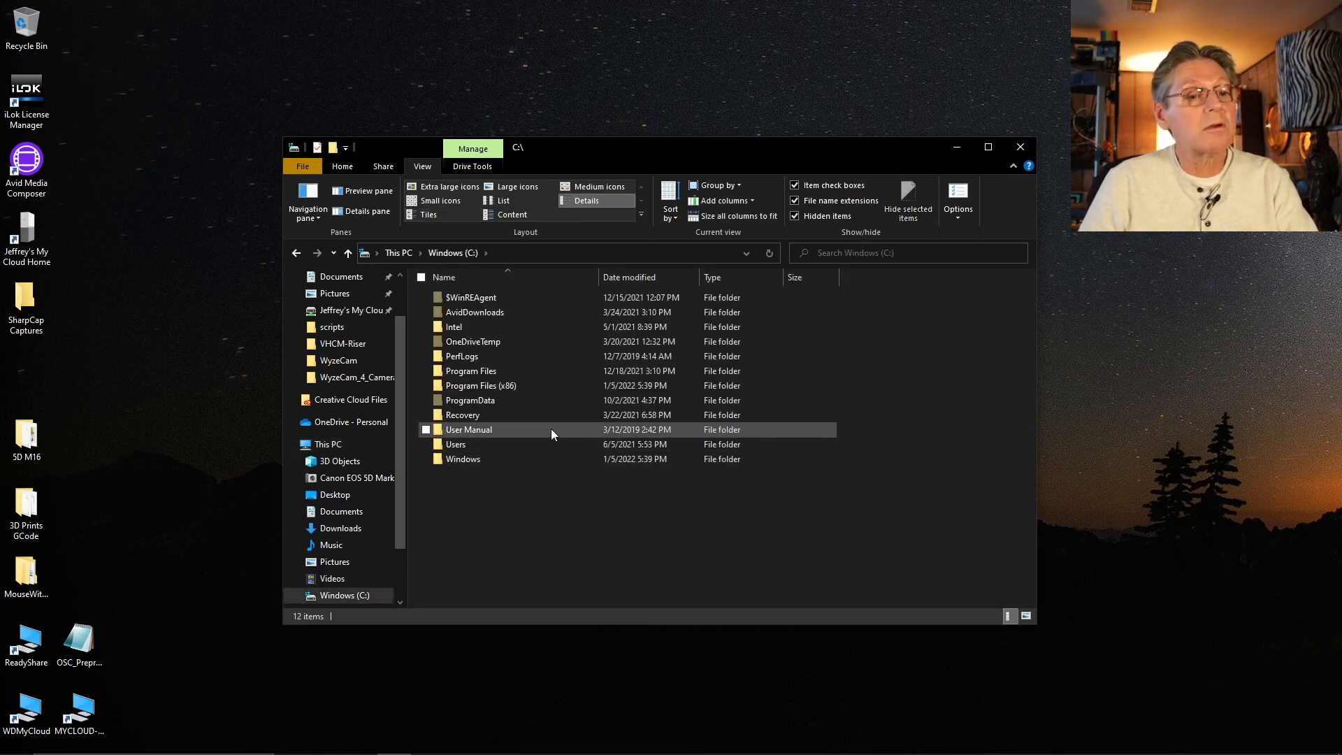
double_click(456, 444)
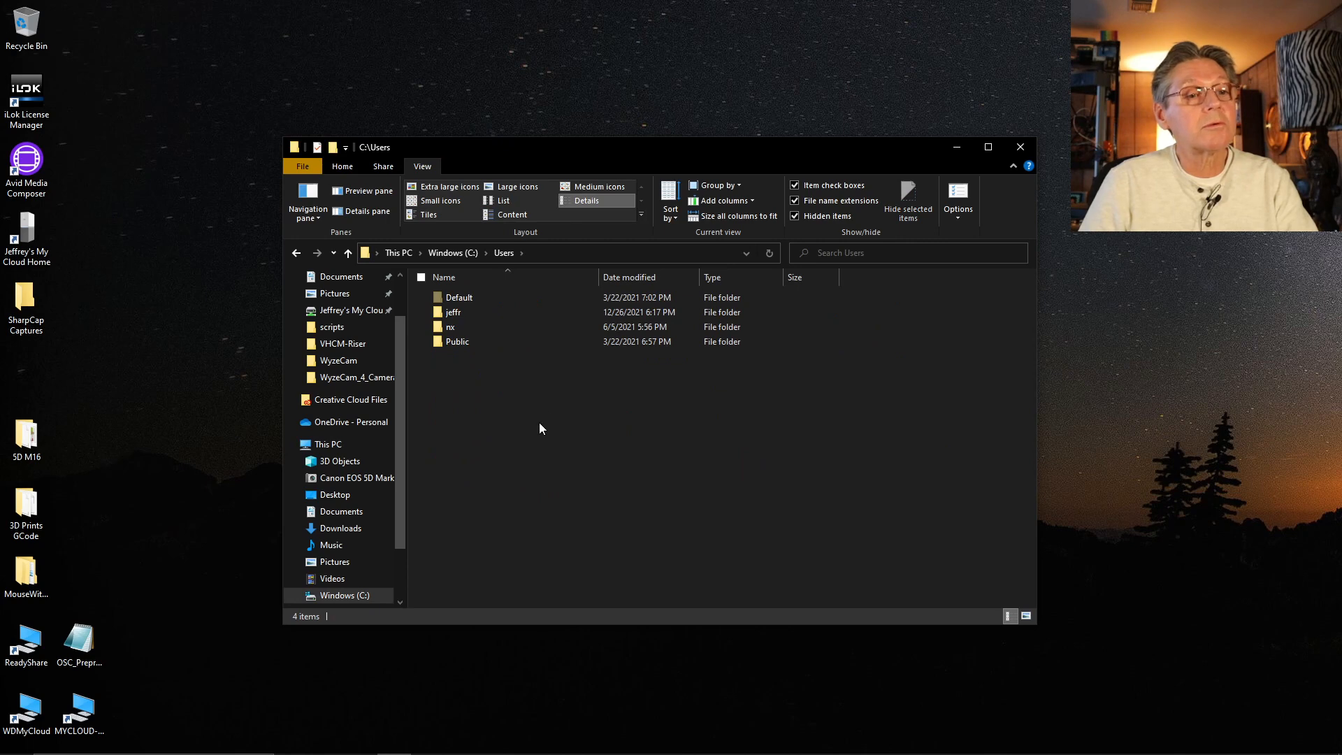
double_click(447, 313)
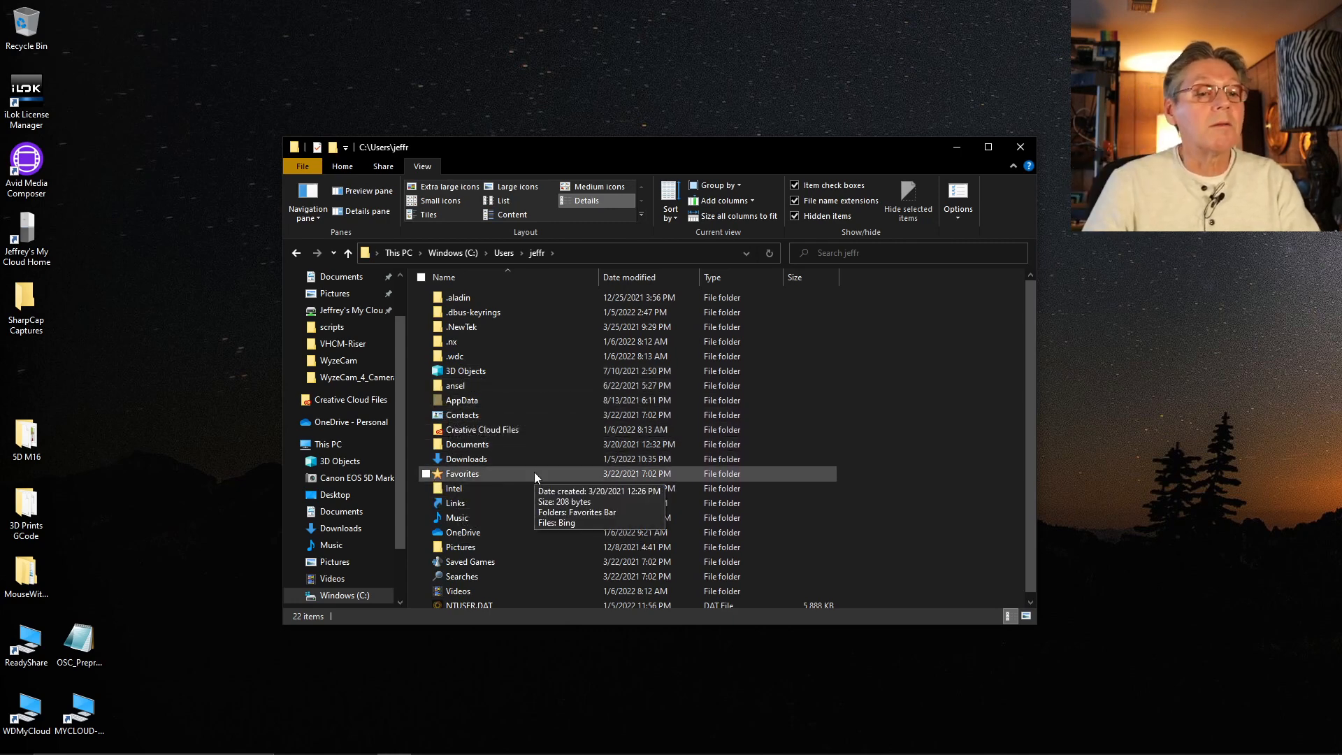
left_click(443, 400)
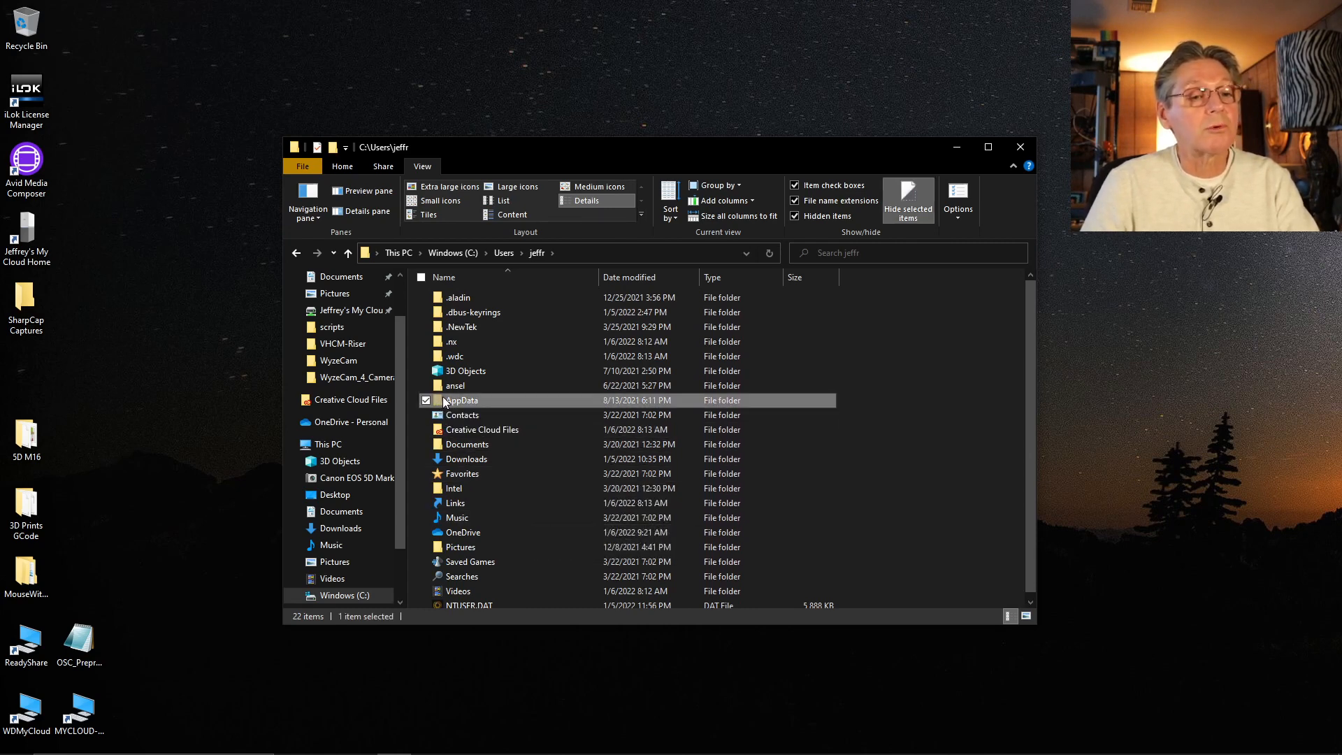
double_click(444, 399)
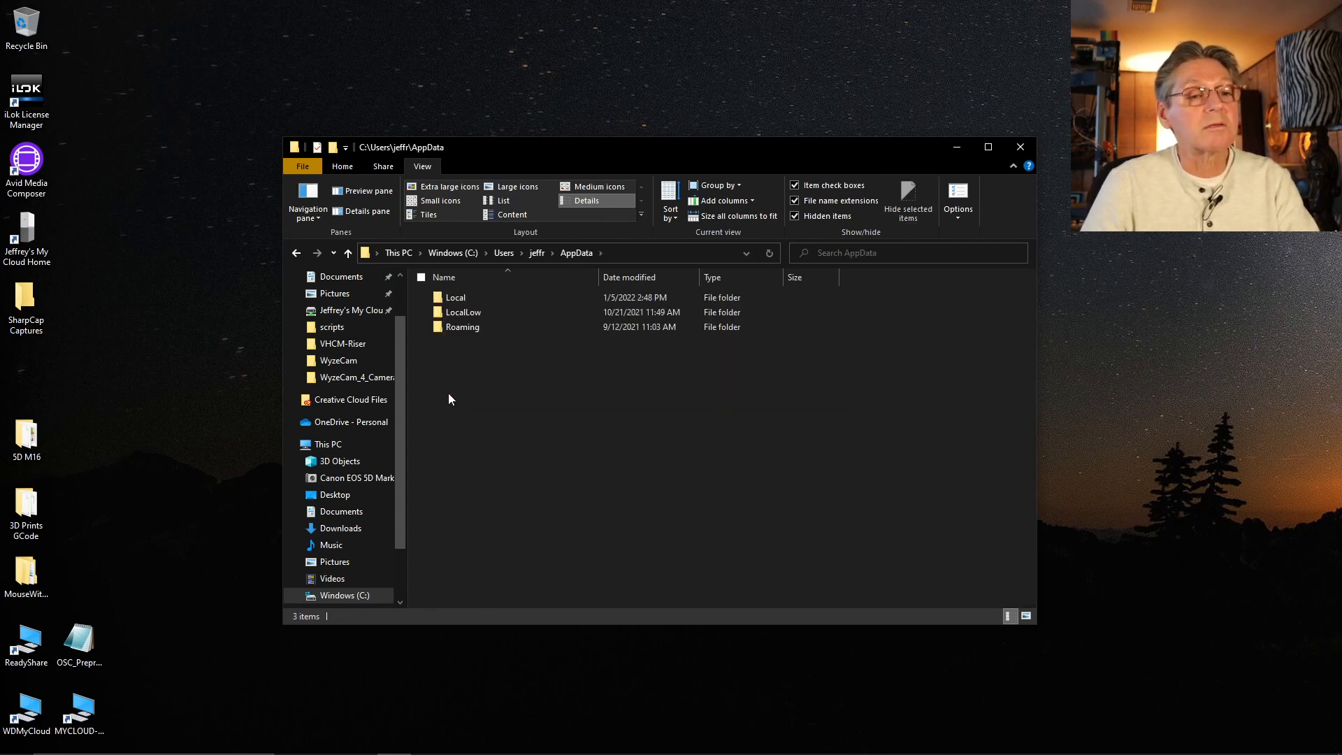
double_click(440, 326)
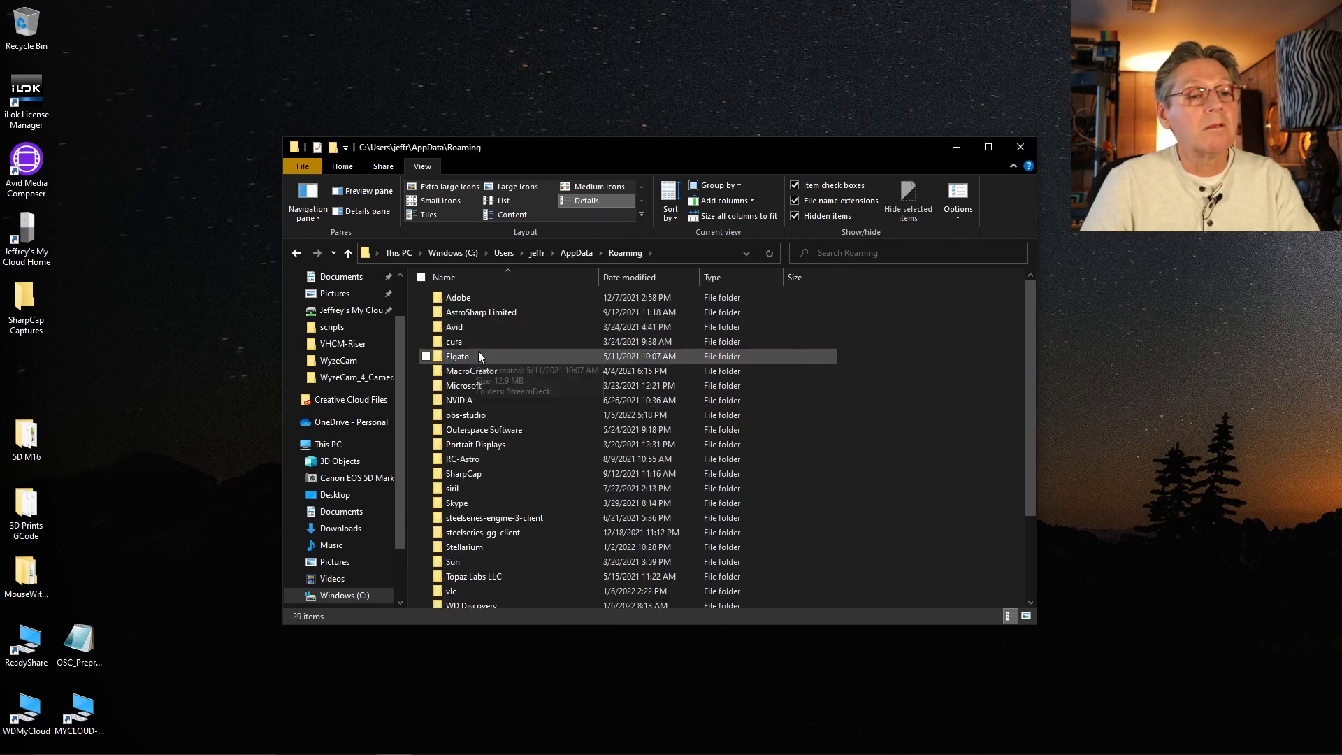
double_click(485, 493)
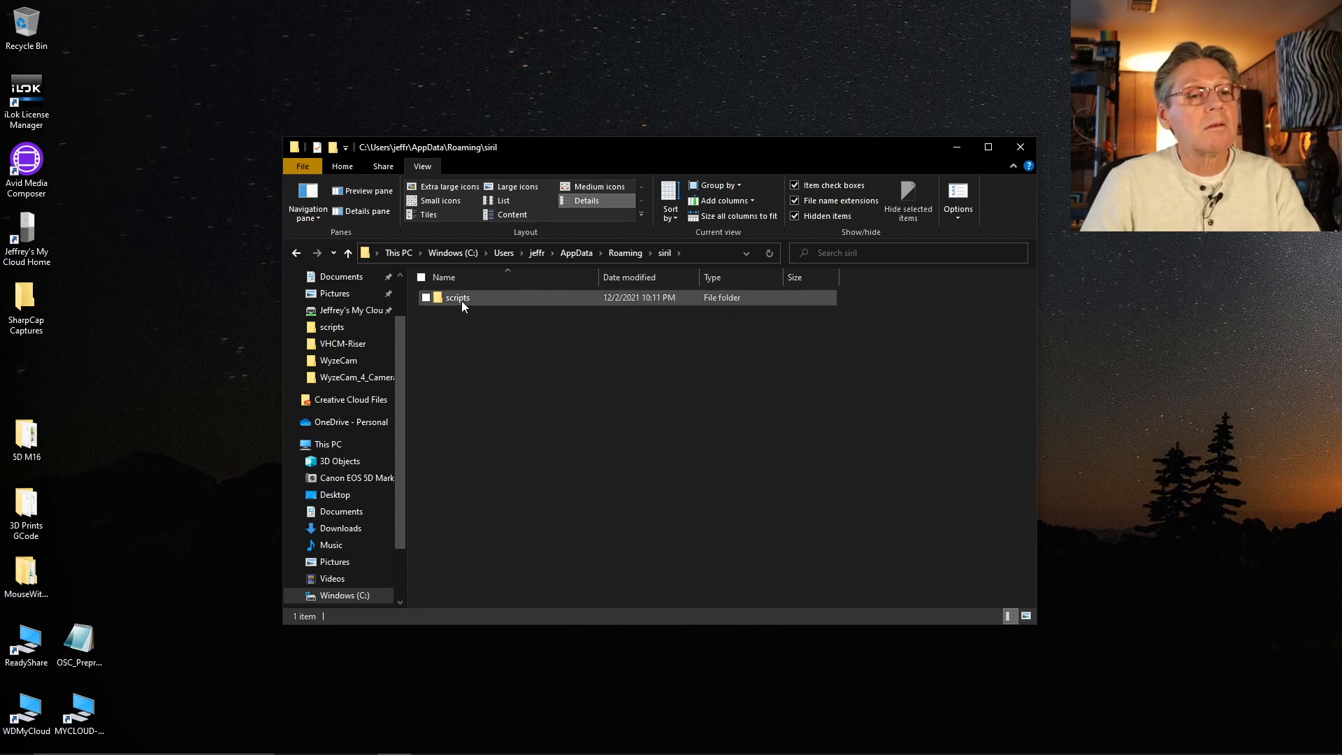
double_click(461, 301)
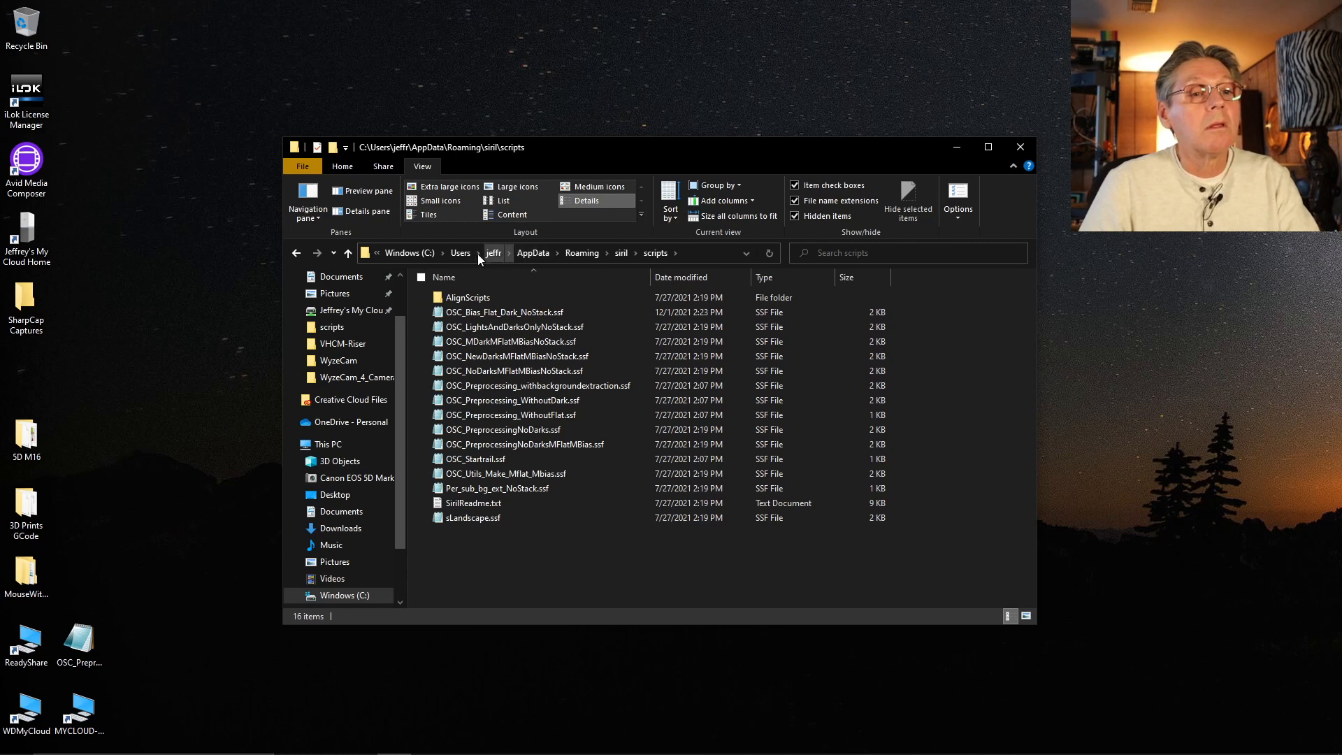
Go to the scripts folder of the SiriL installation in C:\Program Files
left_click(416, 253)
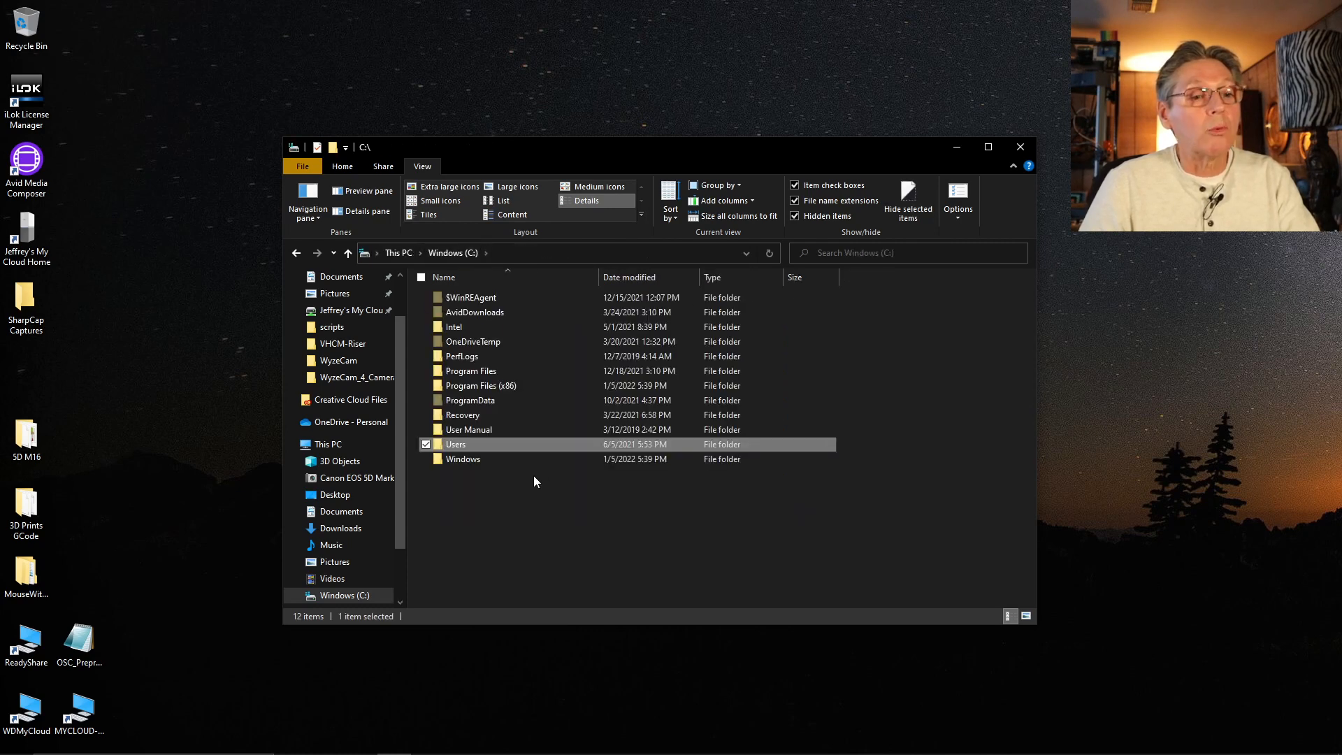
double_click(484, 371)
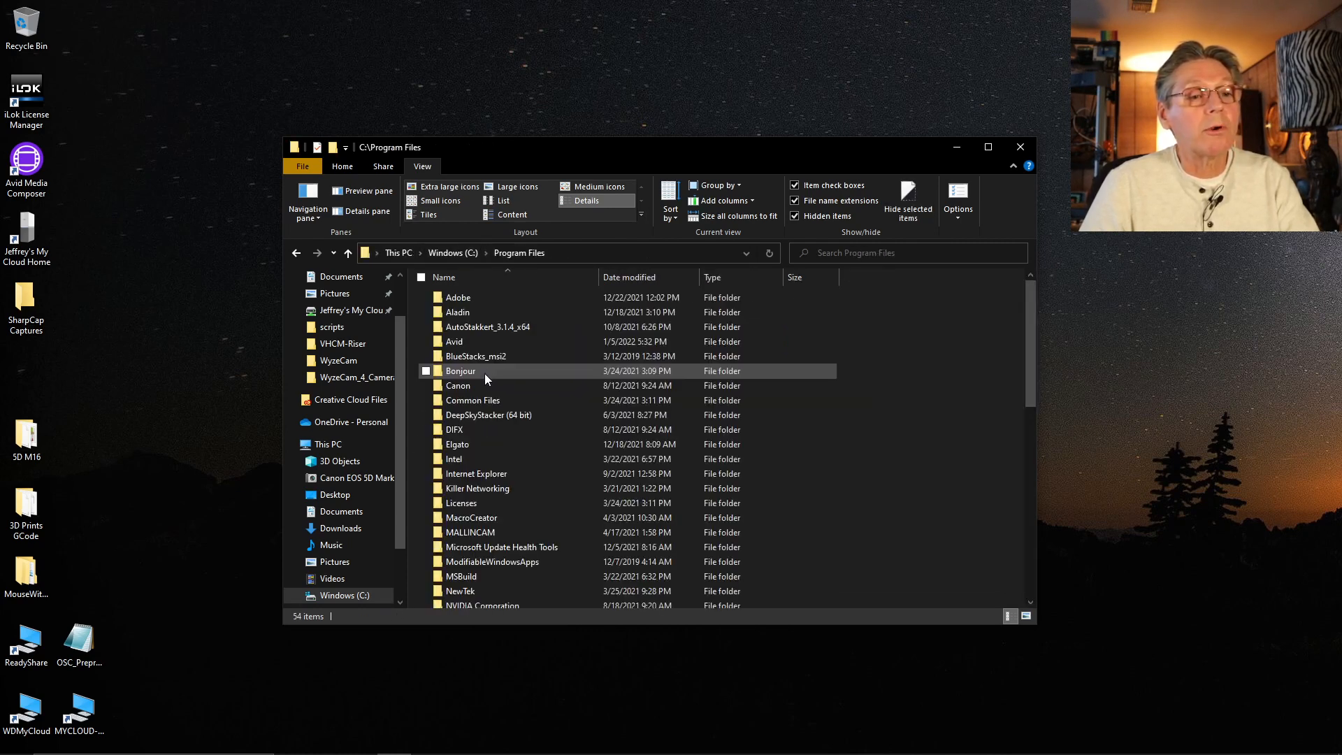
scroll(519, 453, "down", 8)
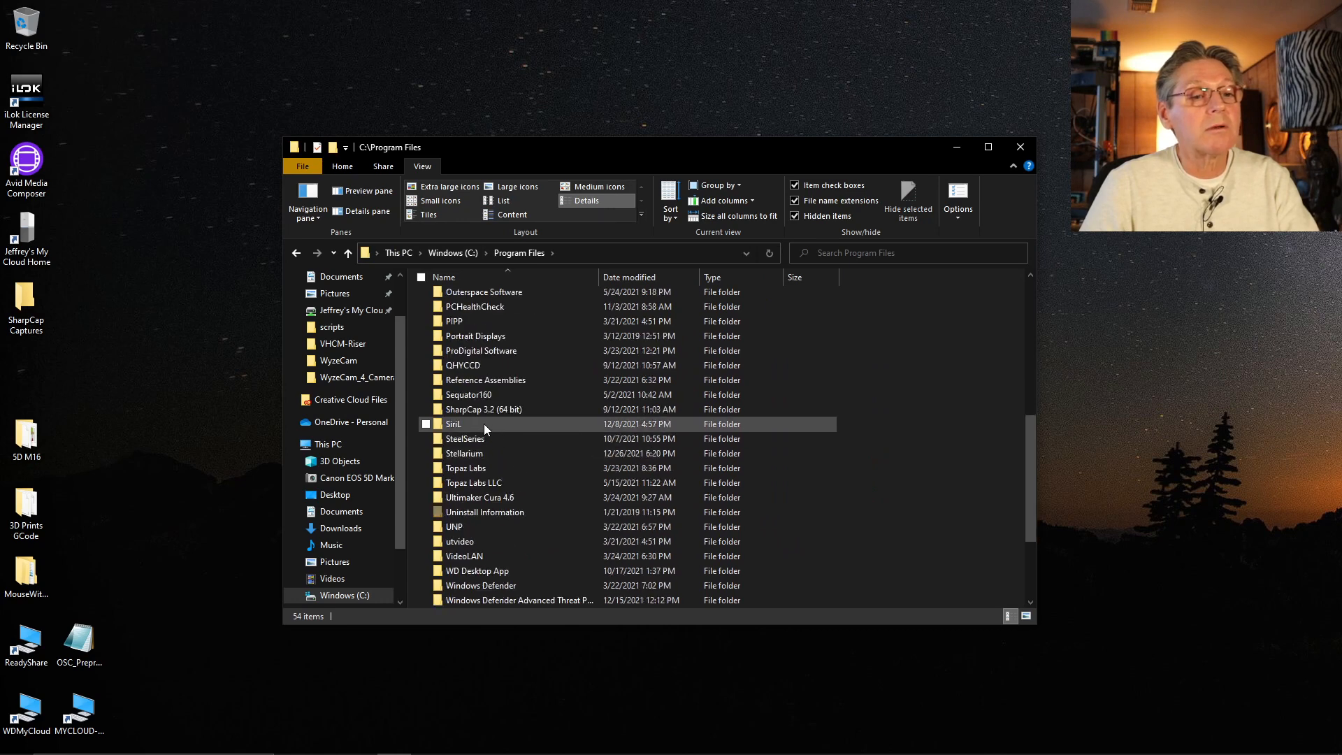
double_click(464, 424)
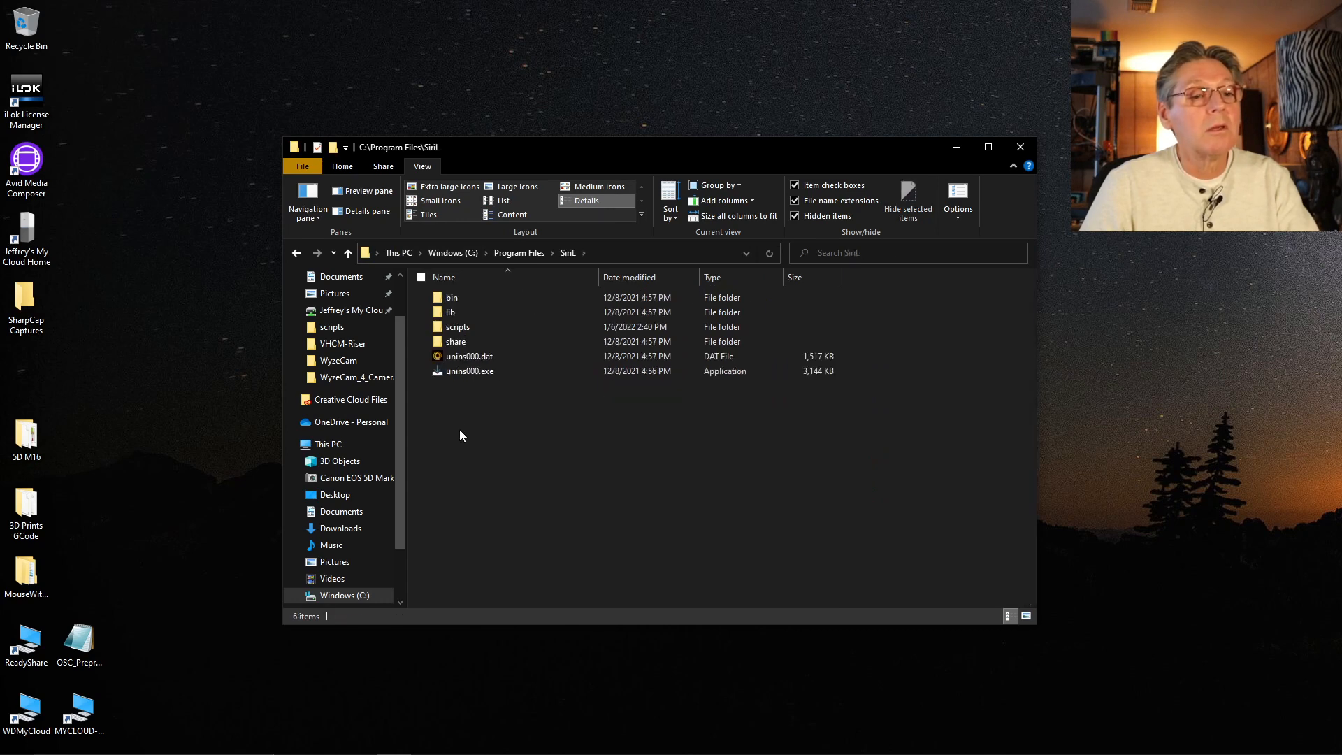
double_click(446, 327)
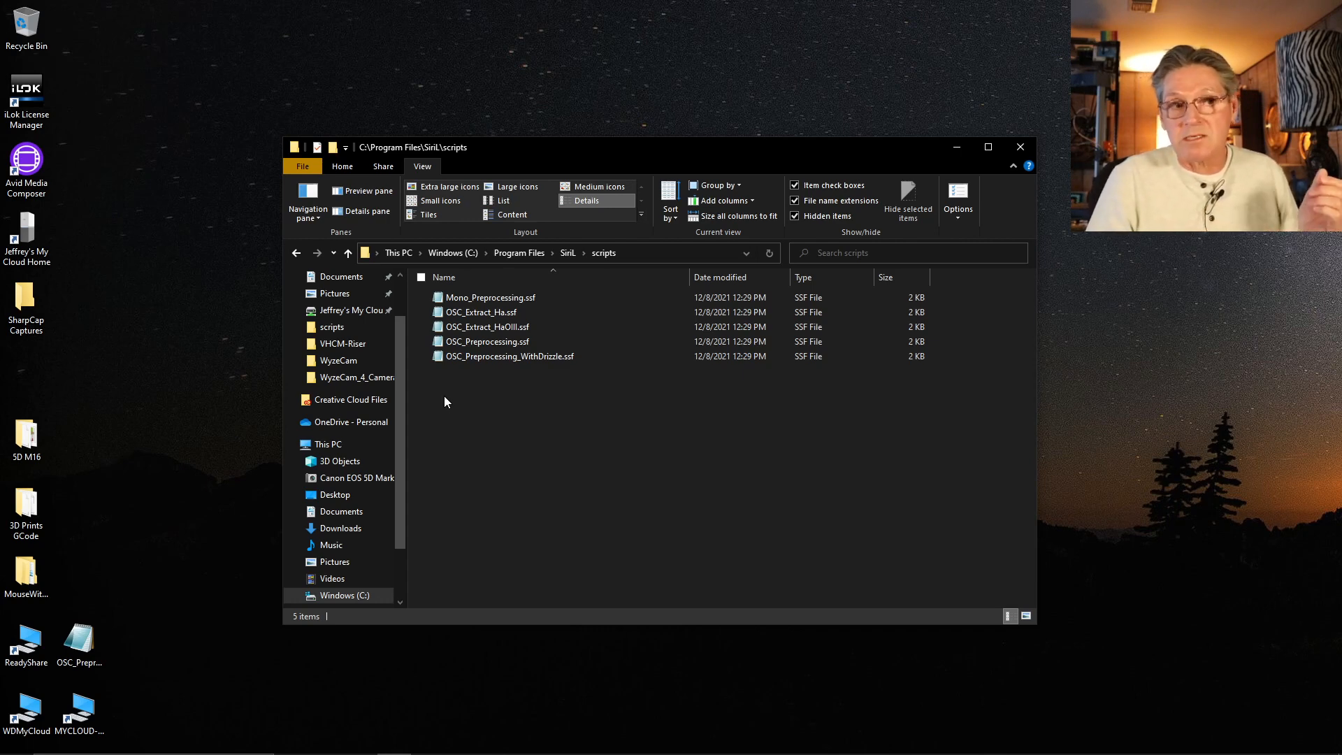
Open OSC_Preprocessing.ssf with Notepad and make Notepad the permanent app for .ssf files
left_click(478, 344)
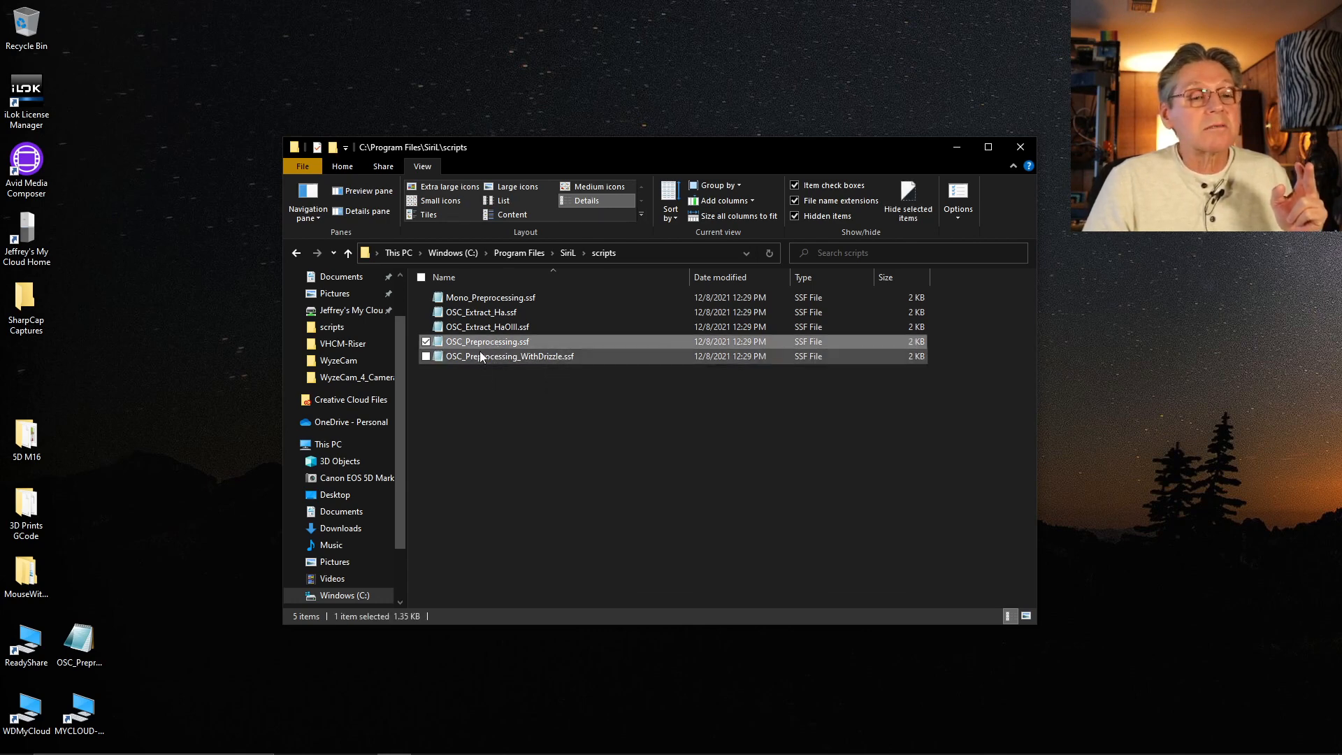
right_click(483, 339)
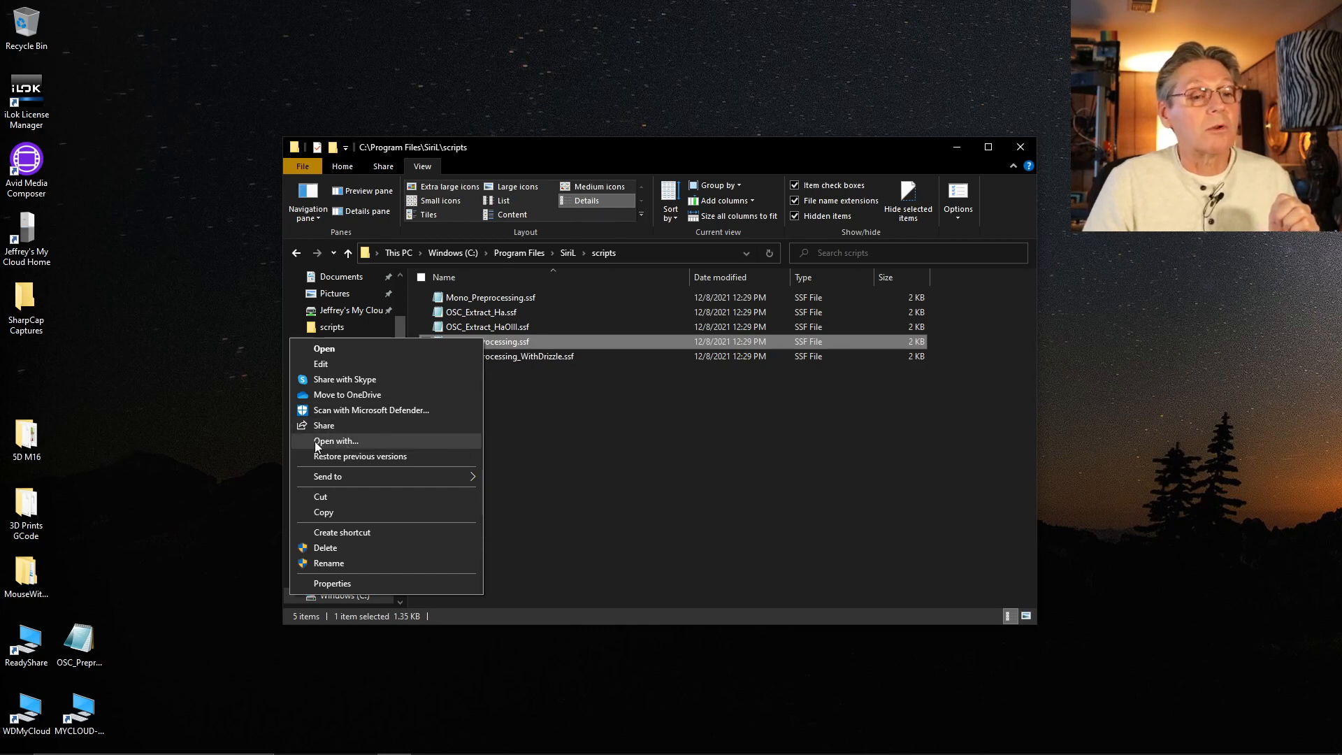
left_click(350, 441)
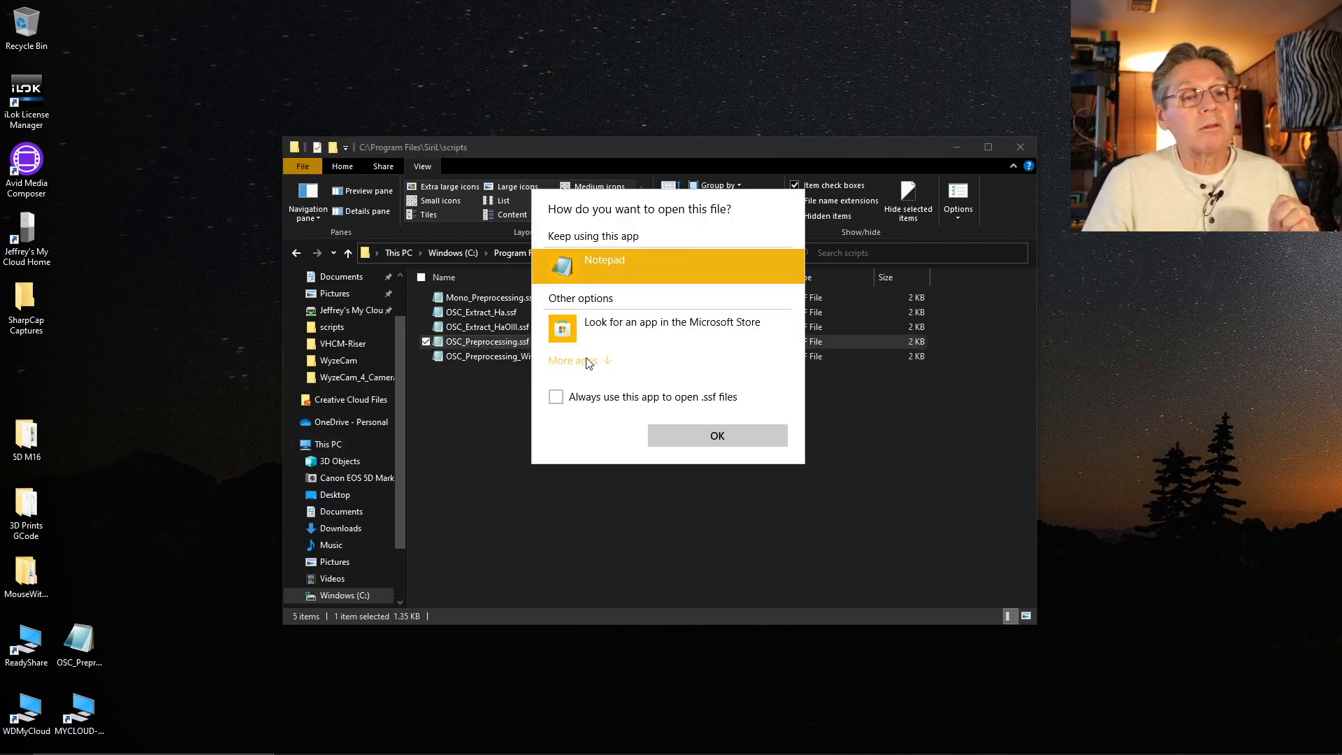
left_click(587, 362)
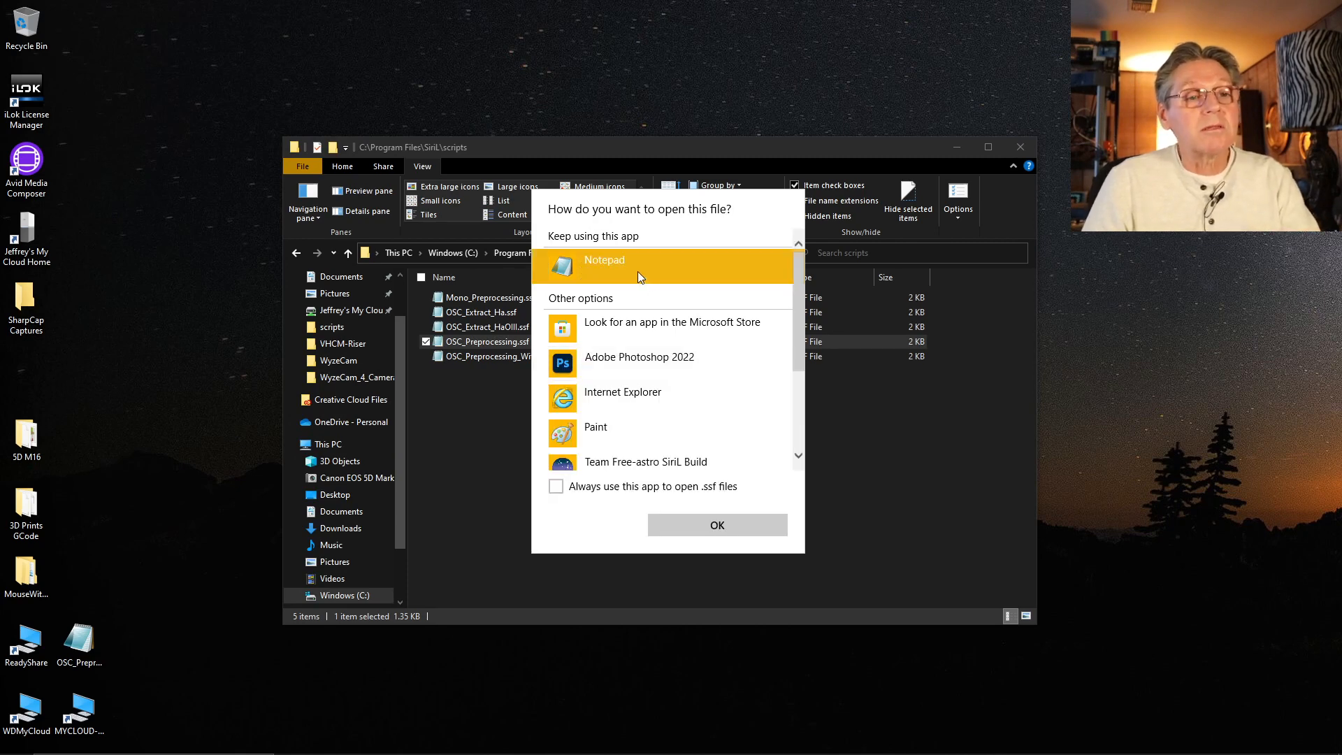
left_click(556, 487)
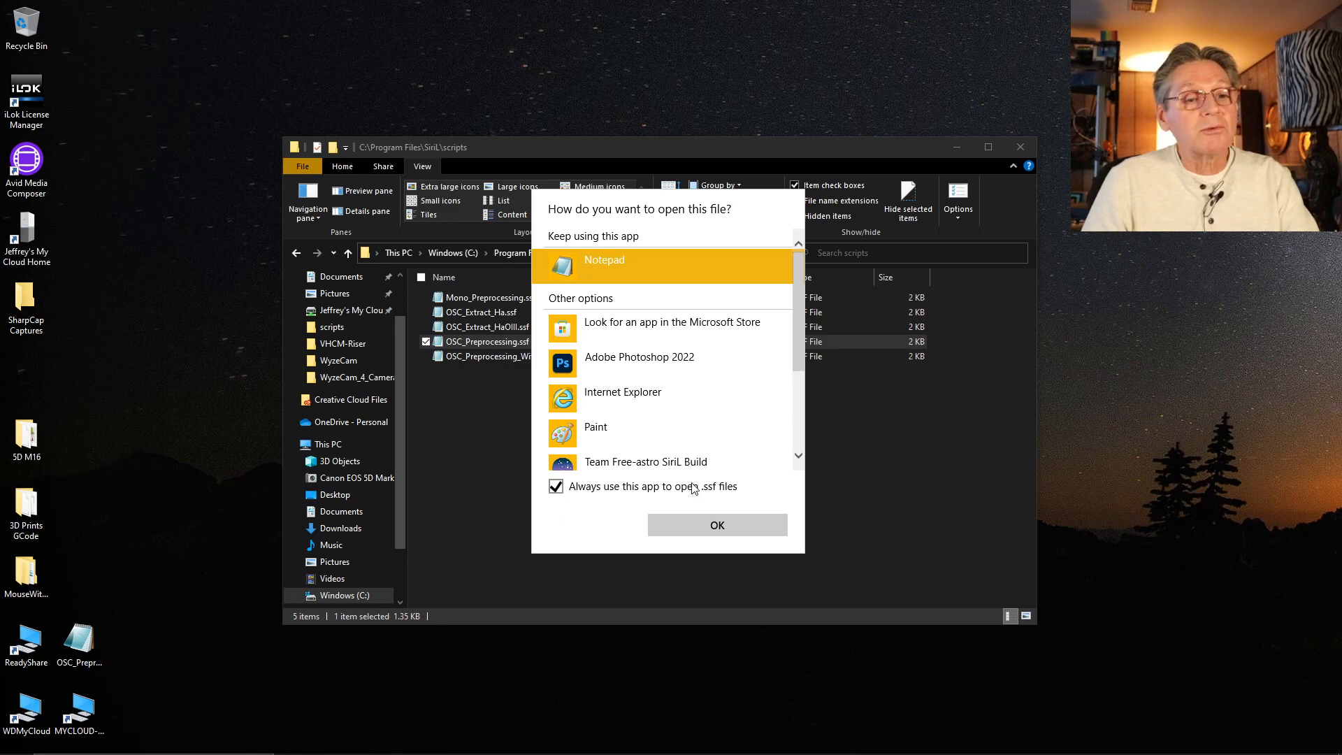
left_click(690, 518)
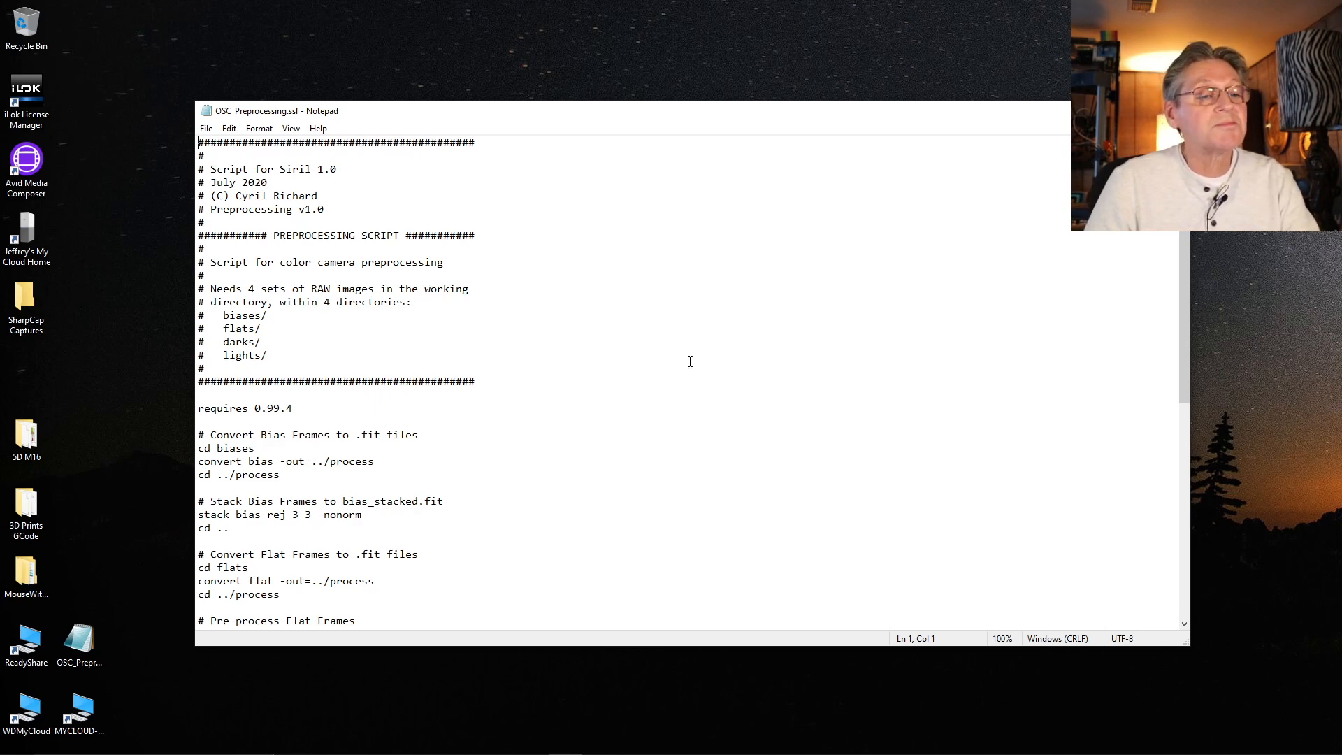
Comment out the stack r_pp_light command under "Stack calibrated lights to result.fit" by putting # in front of it
scroll(638, 301, "down", 2)
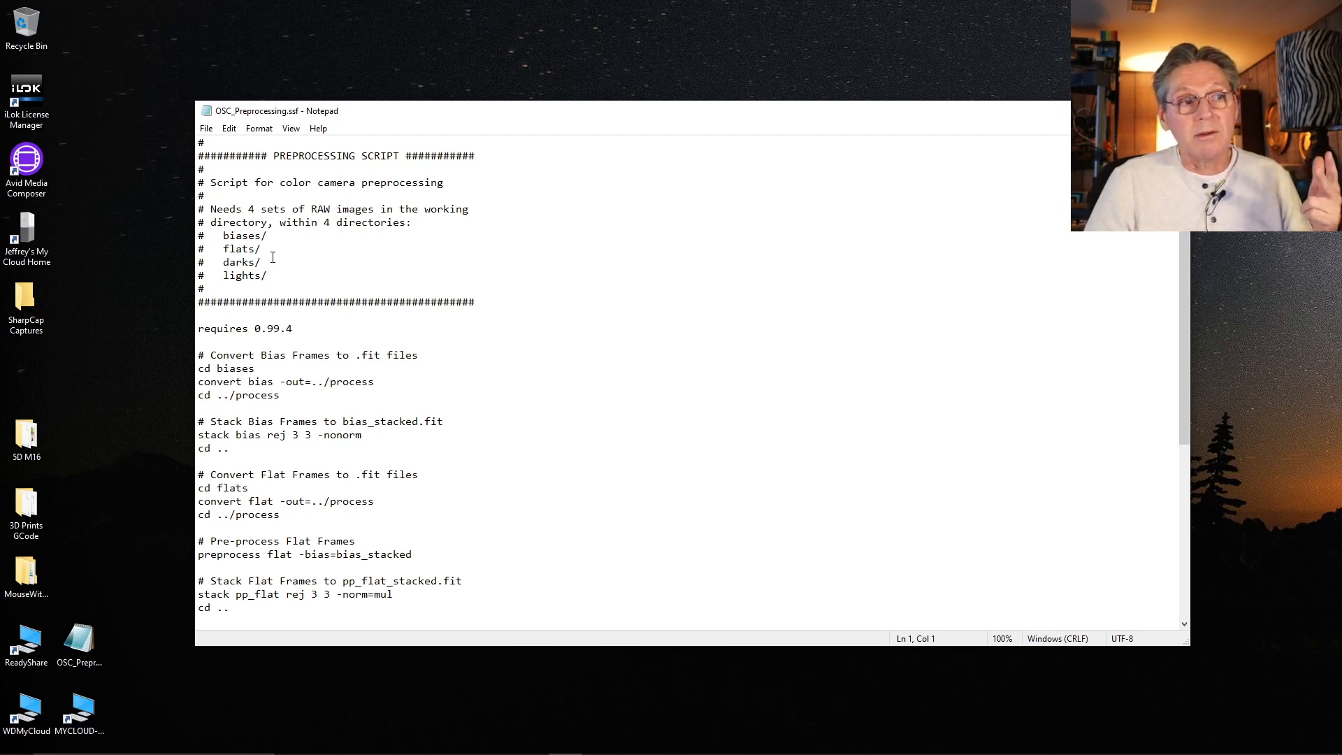
scroll(470, 270, "down", 3)
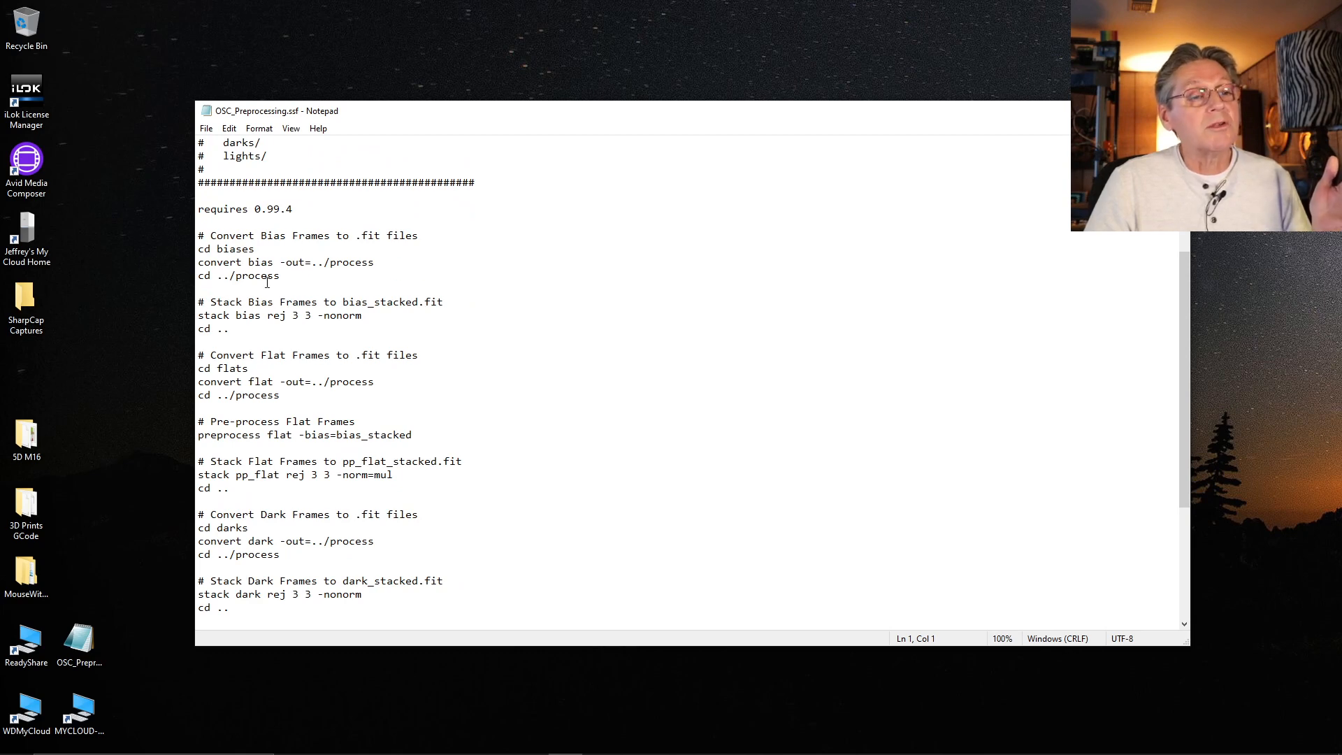
scroll(466, 333, "down", 4)
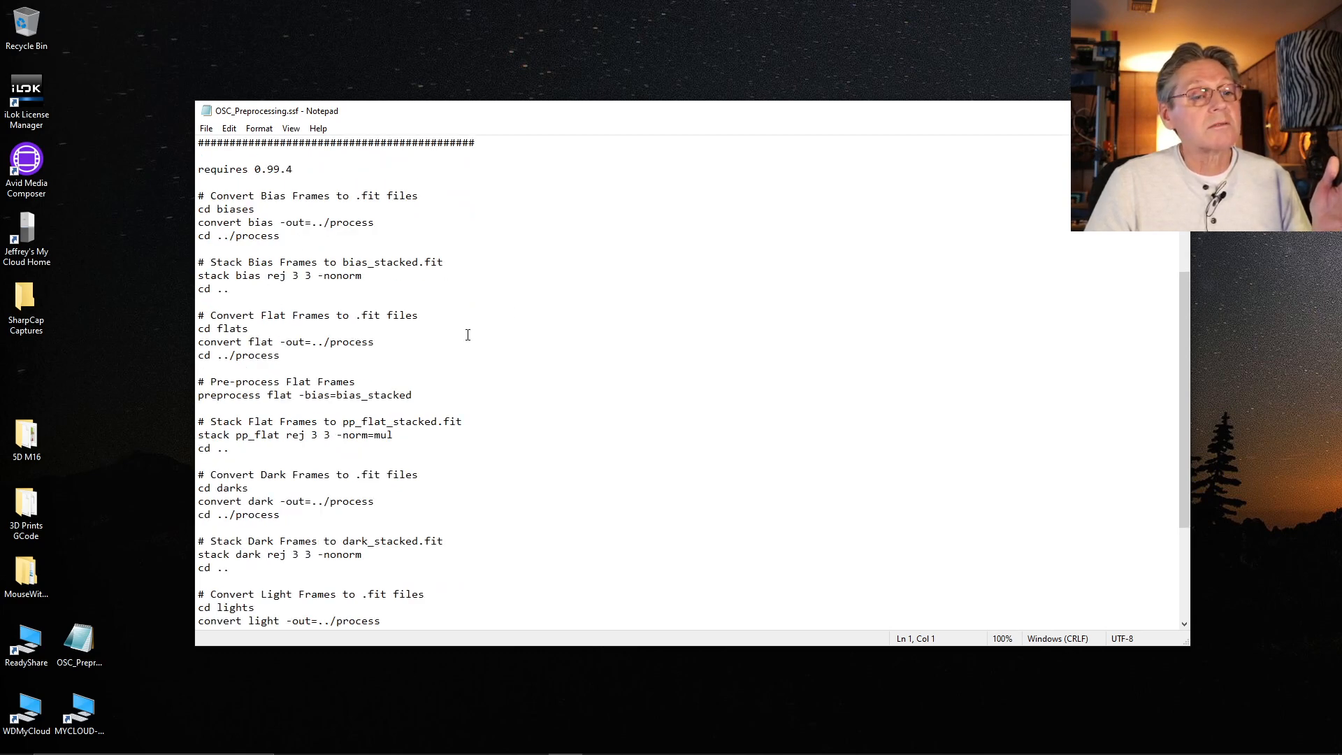
scroll(478, 319, "down", 2)
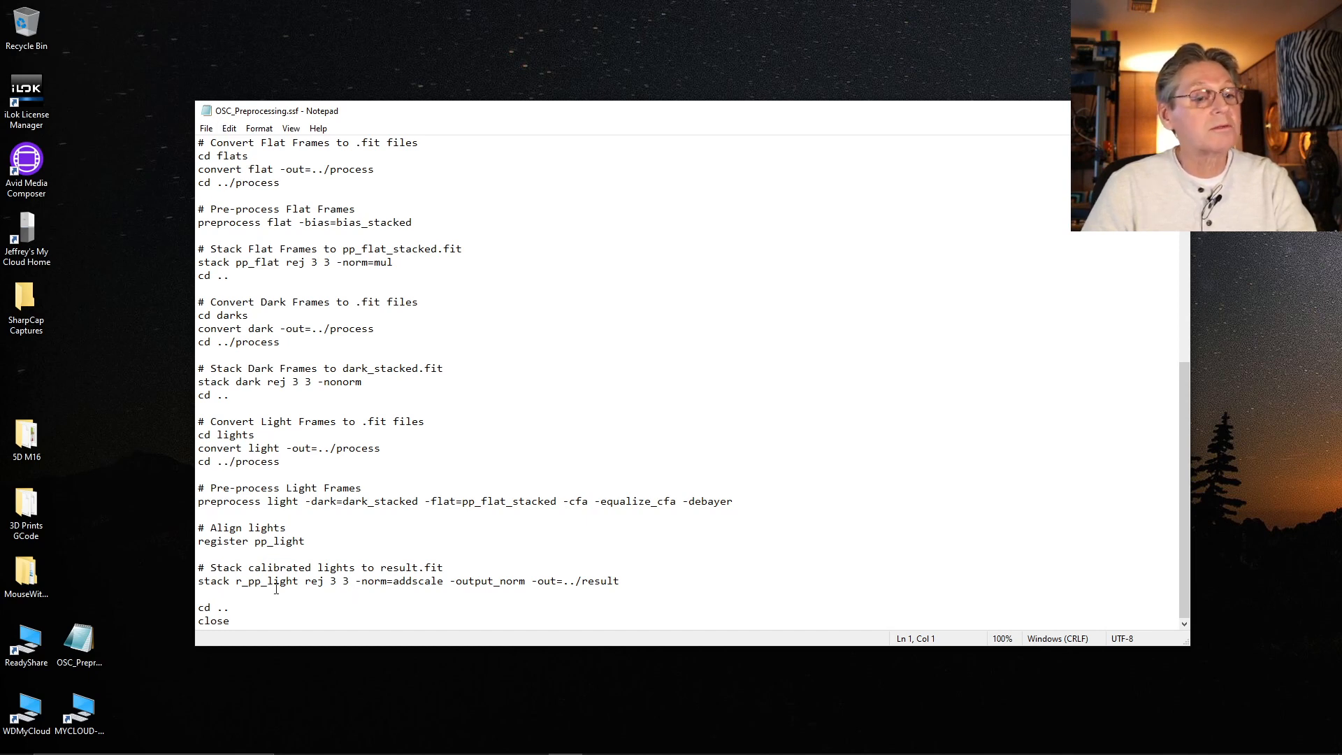
left_click(197, 579)
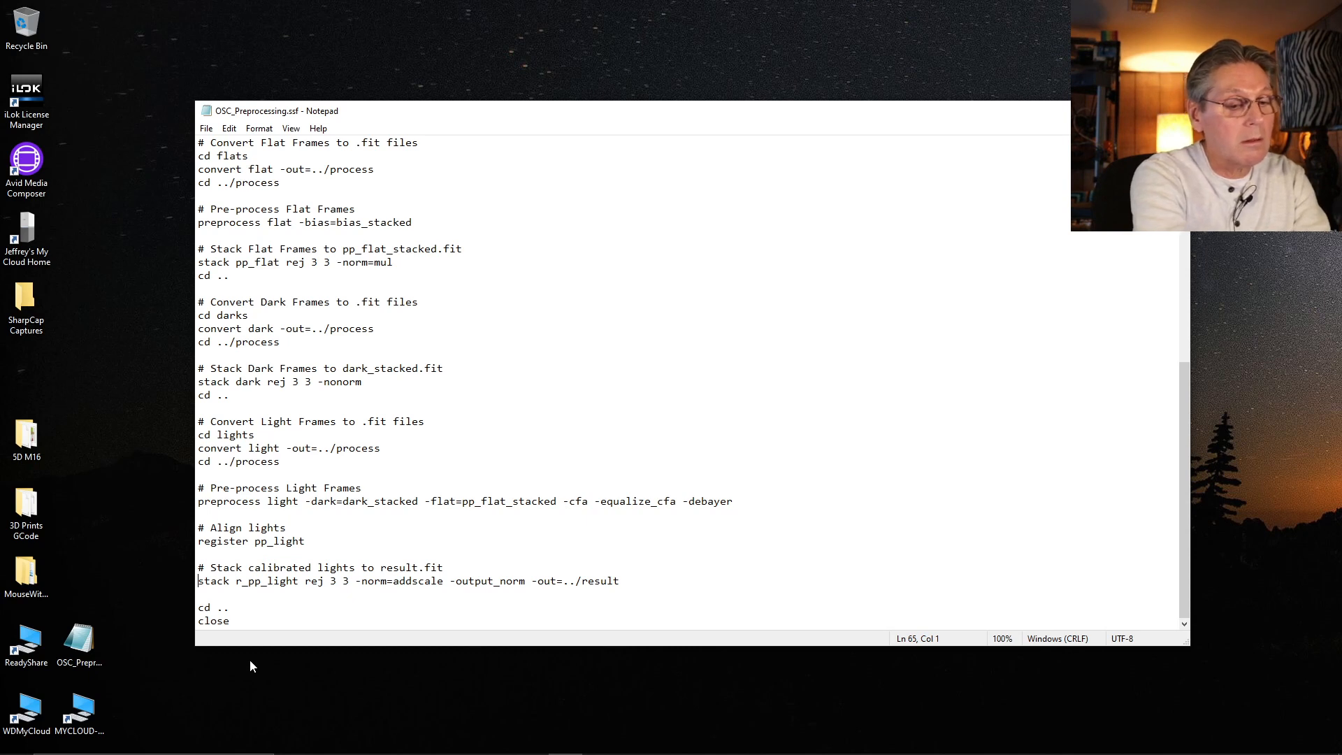
type("#")
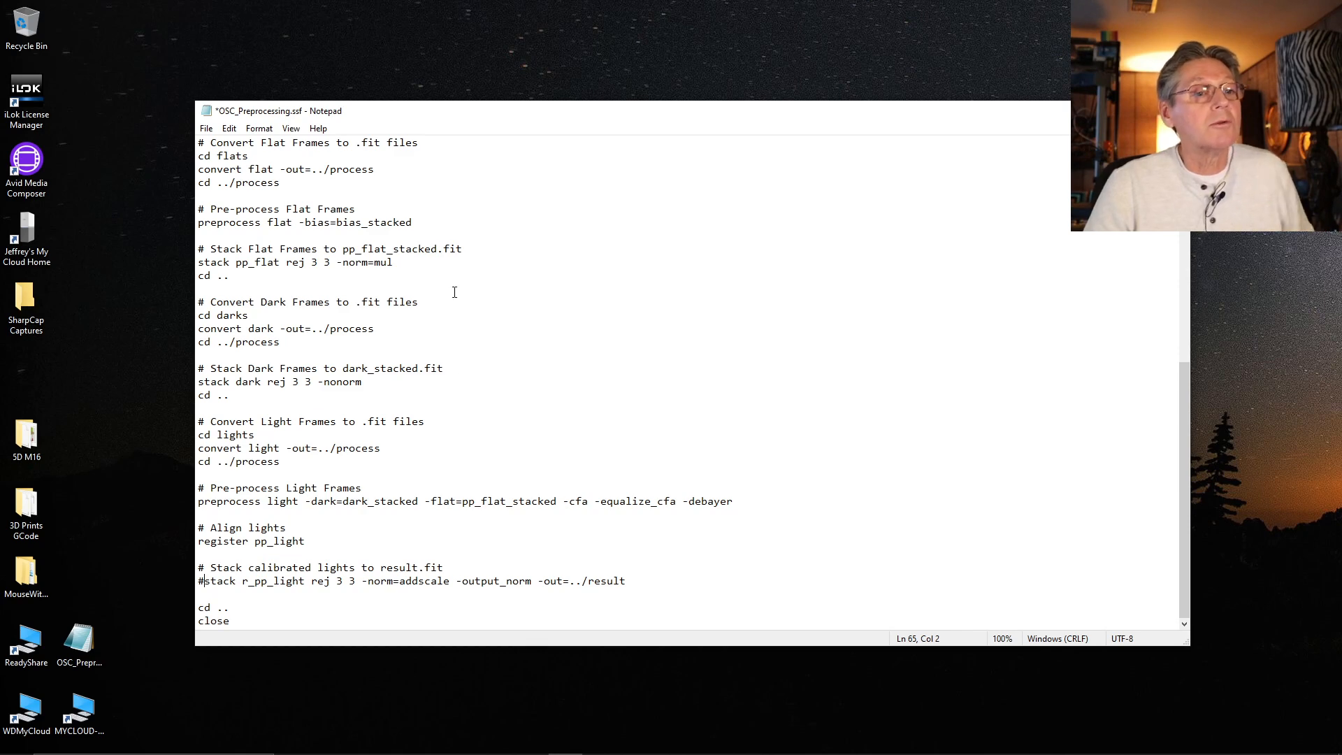
Begin saving the script as a copy on the Desktop, naming it OSC_Preprocessing-Stop Final Stack.ssf
left_click(207, 130)
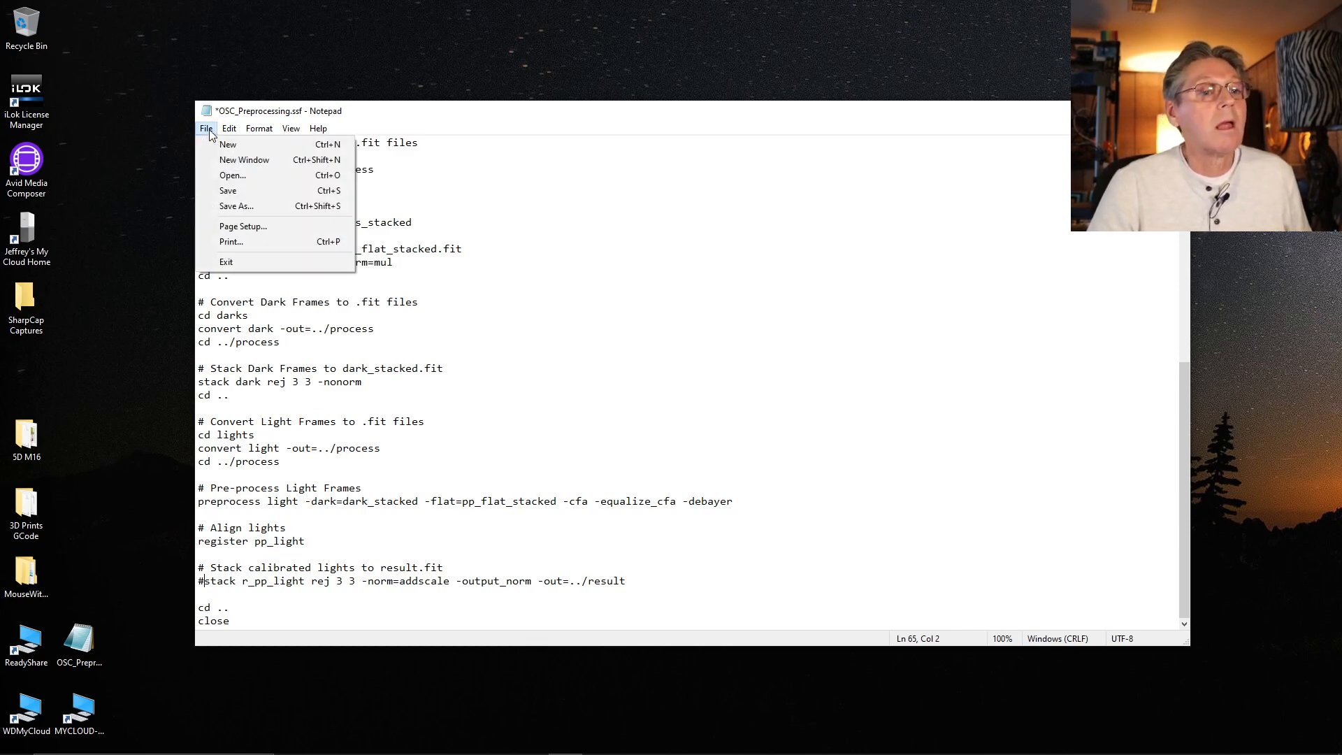
left_click(236, 206)
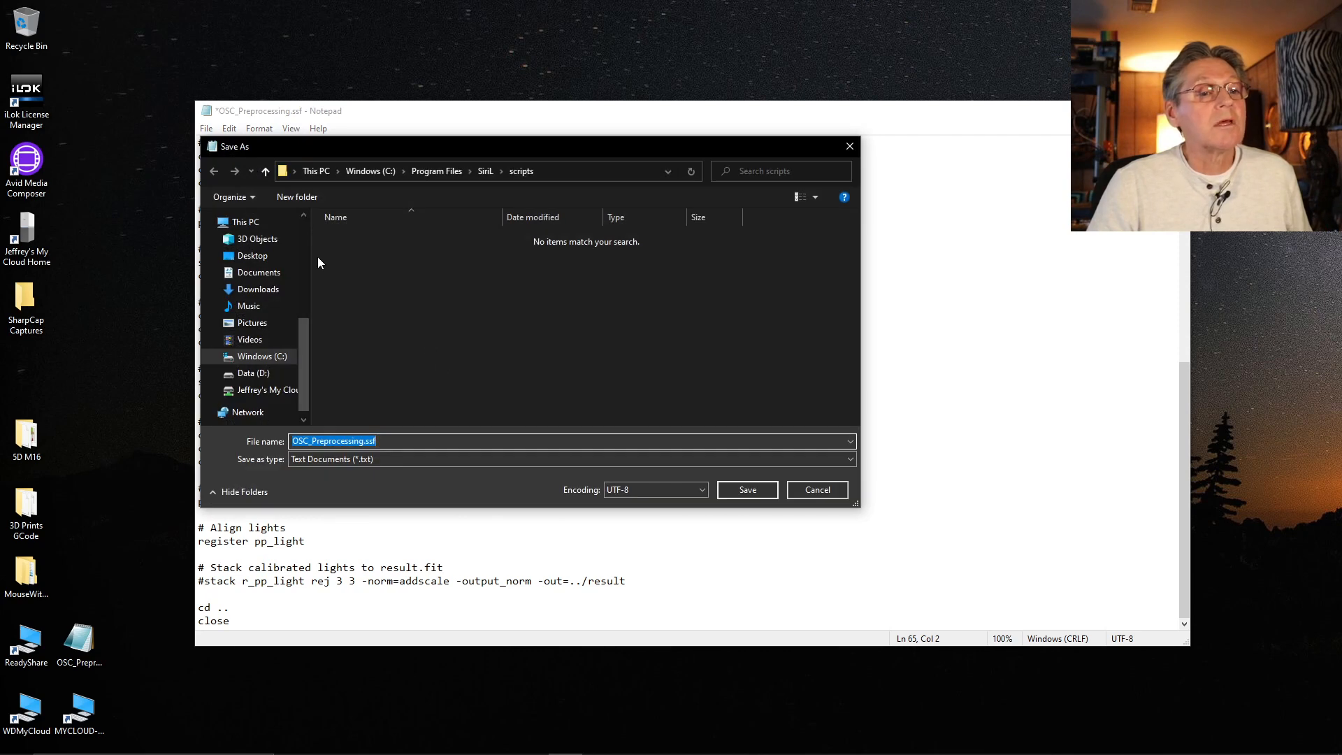
left_click(253, 256)
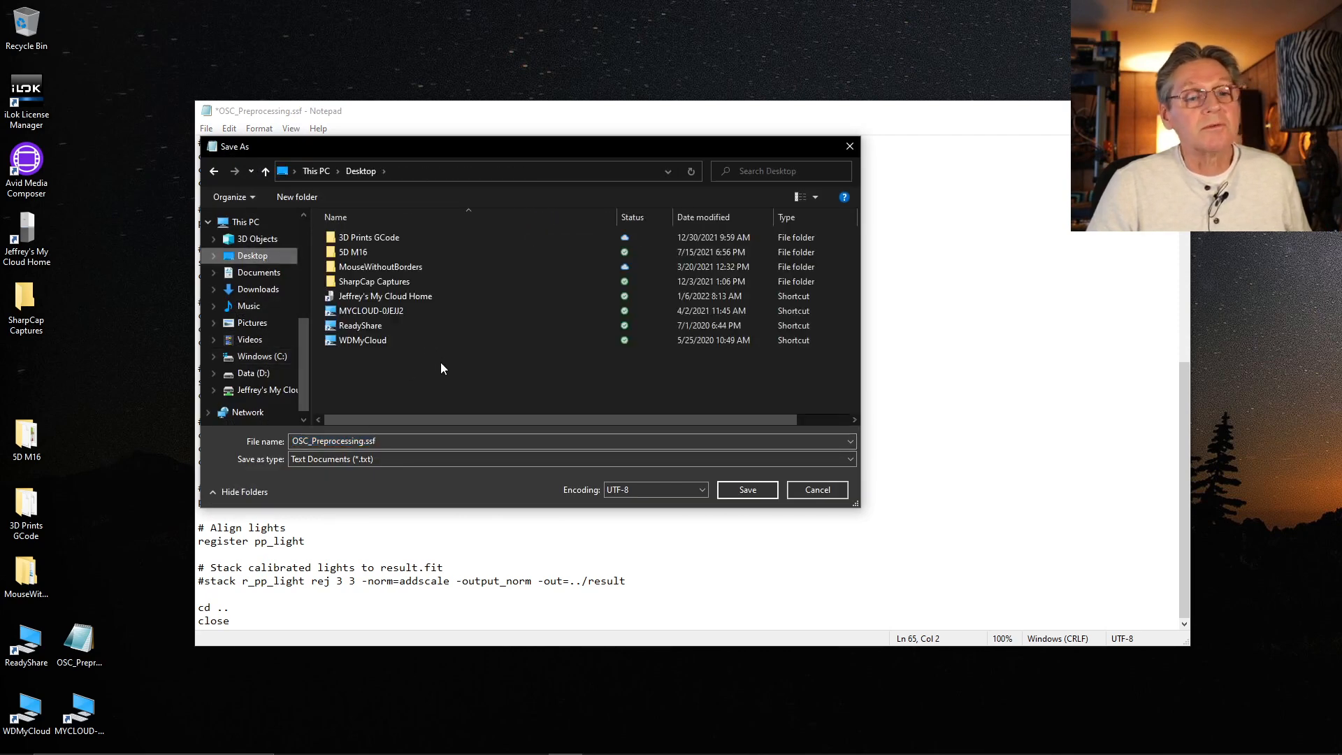
double_click(364, 442)
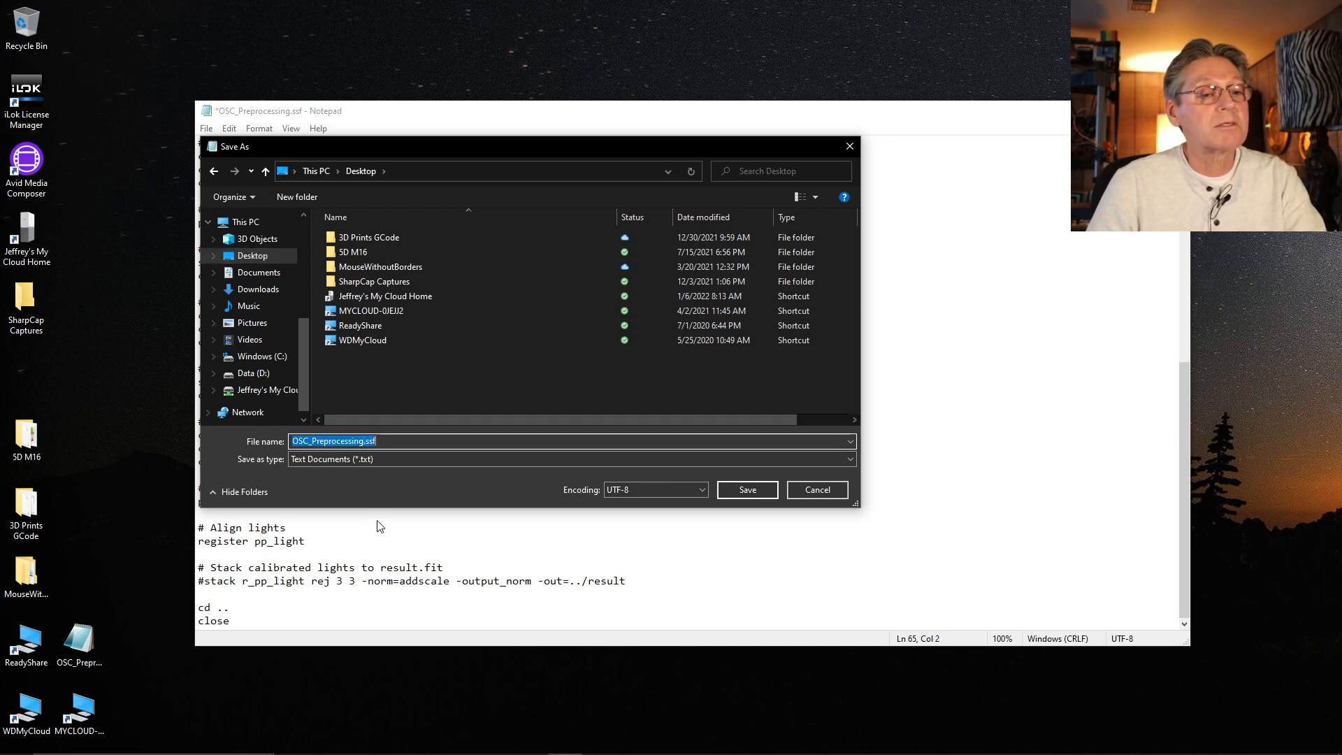
left_click(364, 441)
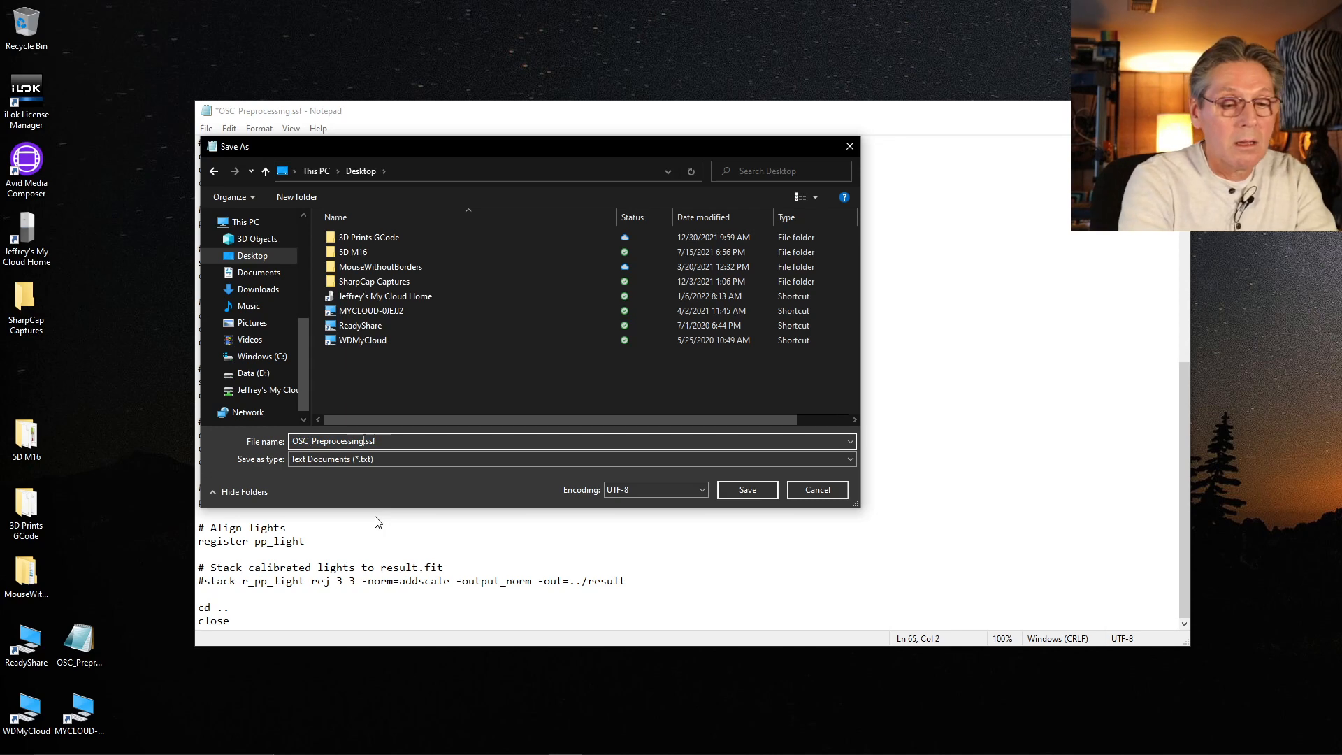
type("-Stop")
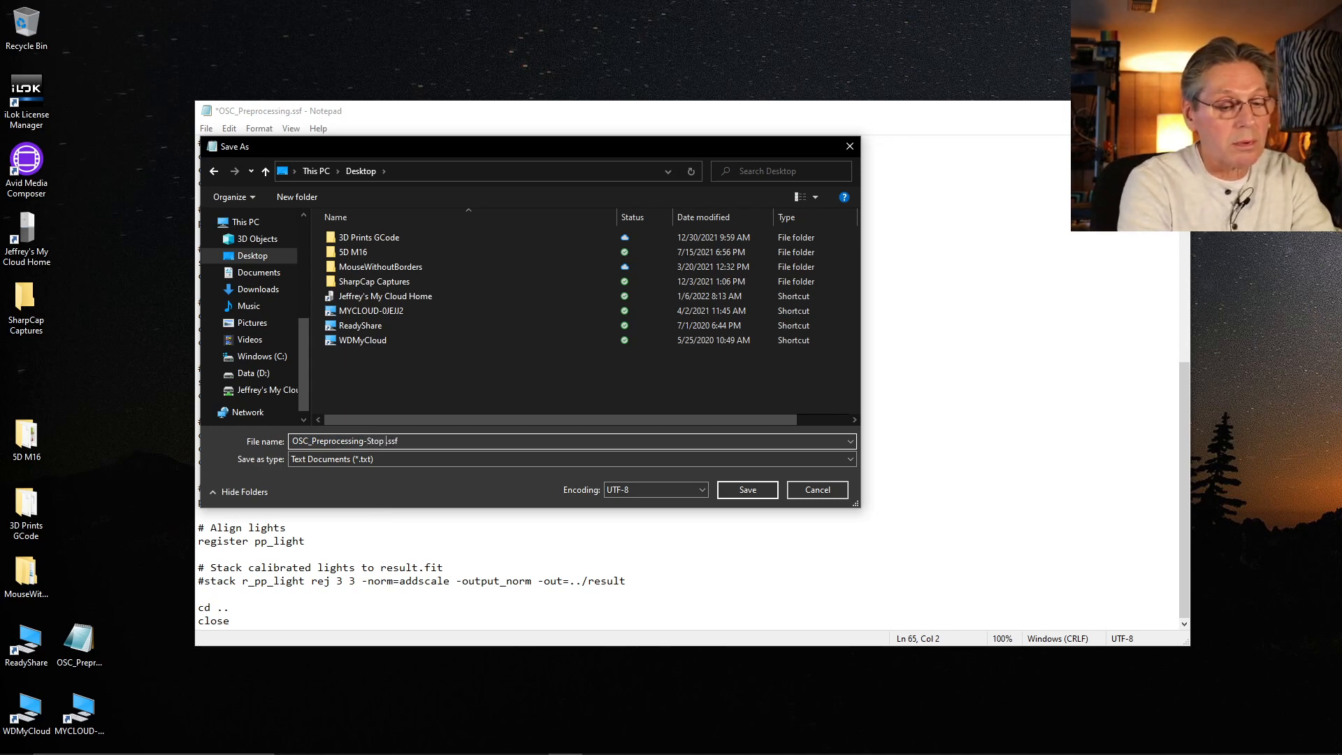
type(" Fina")
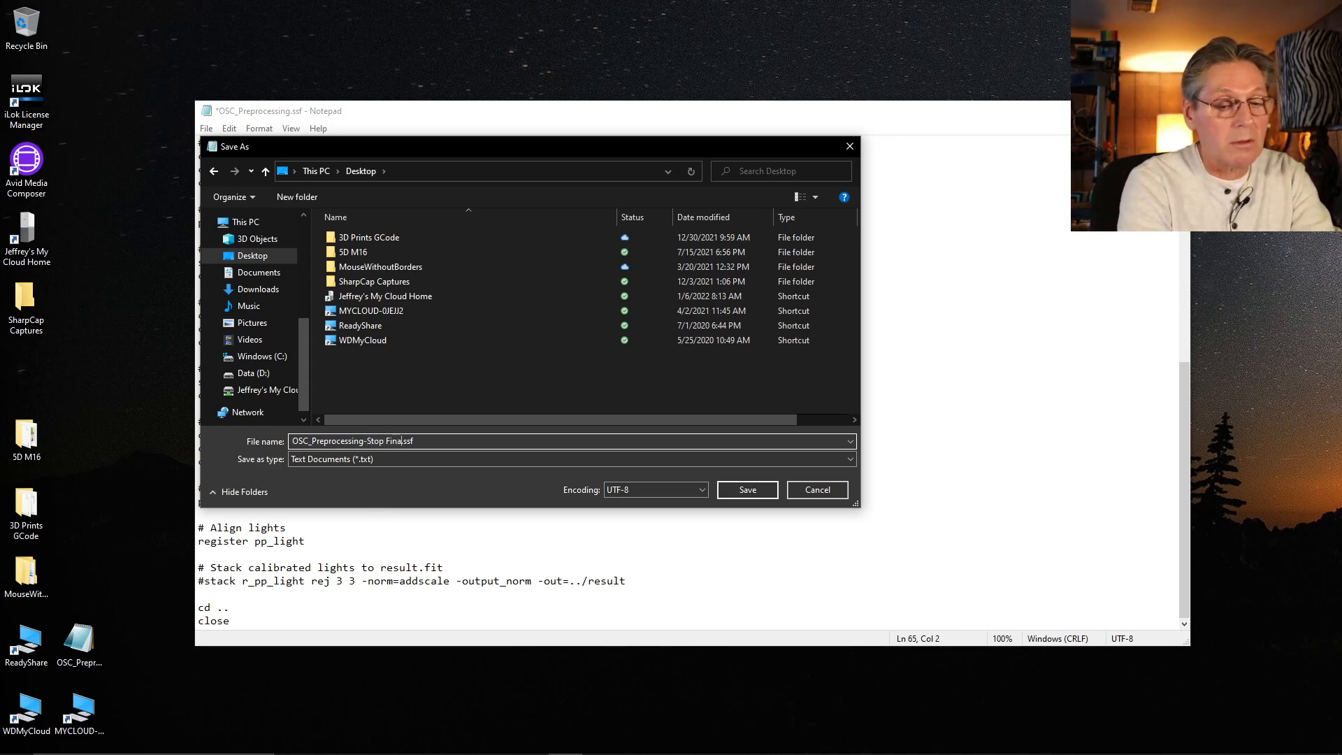
type("l Stac")
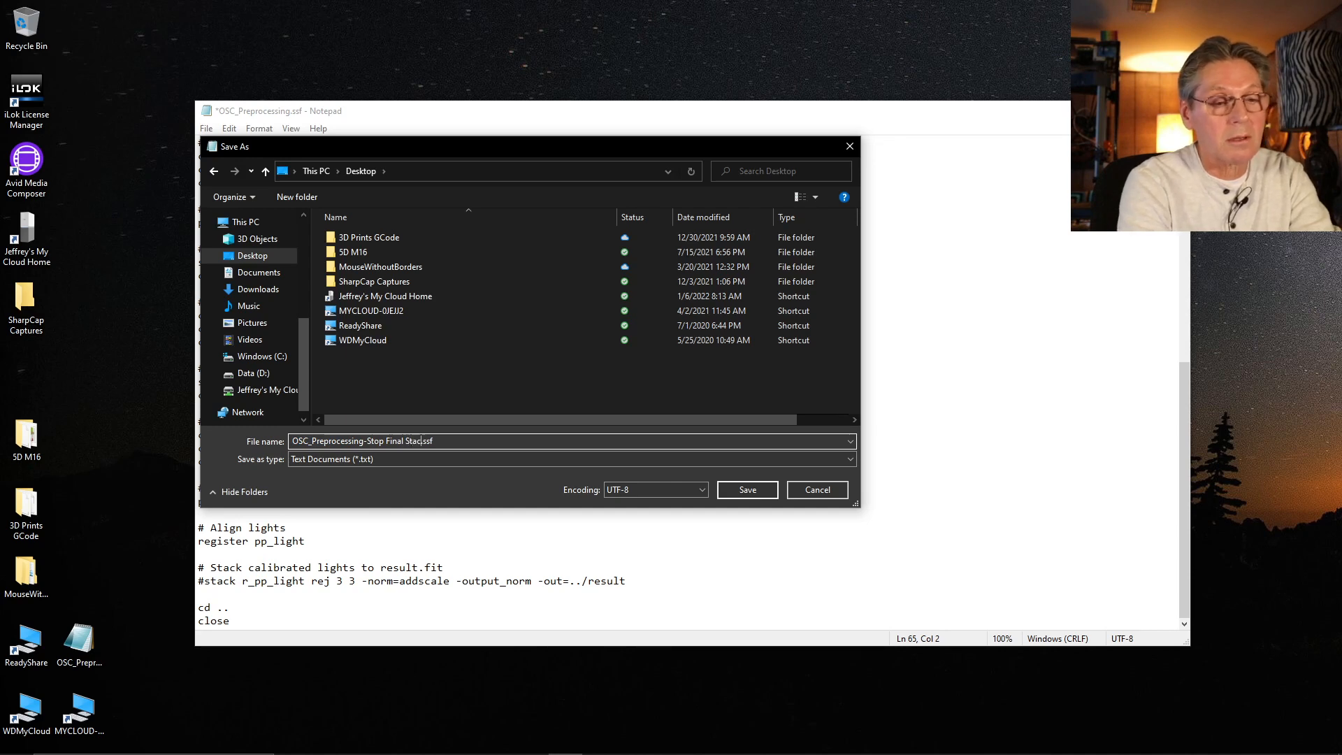
type("k")
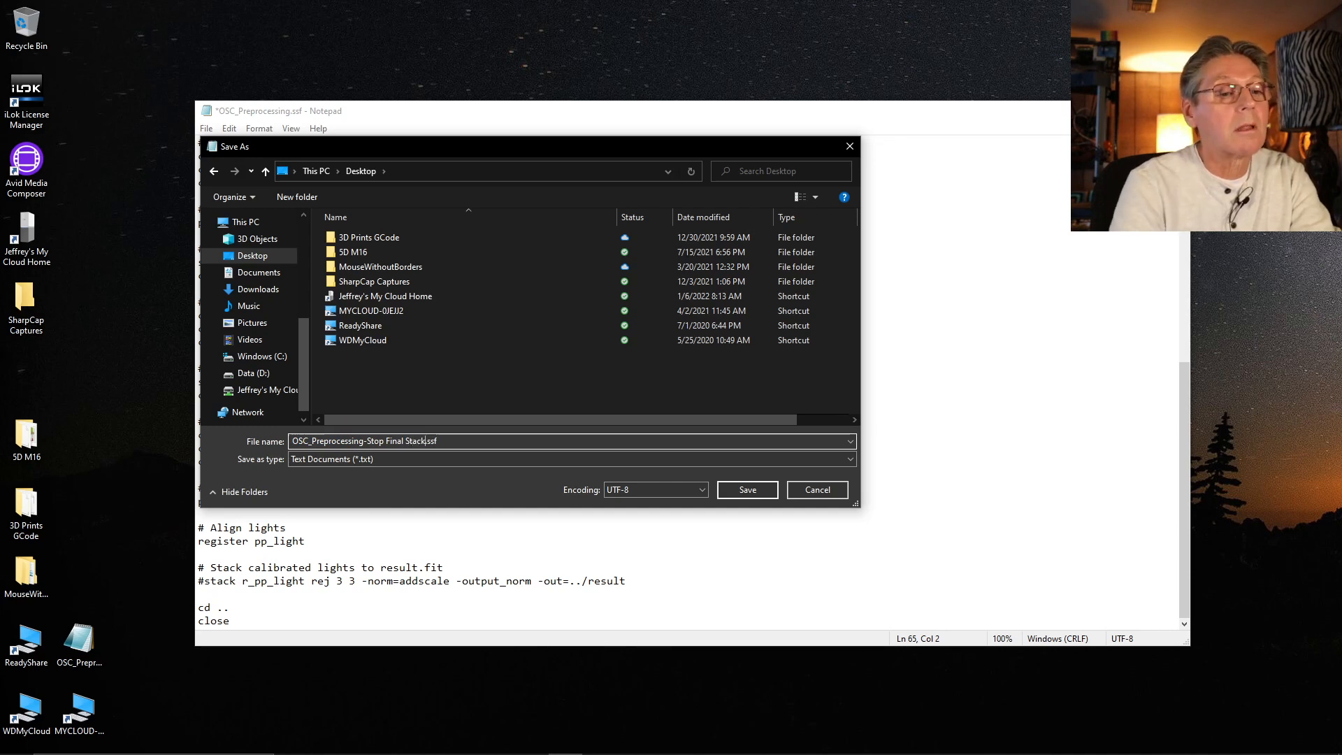
Replace the hyphen and spaces in the file name with underscores and save it as OSC_Preprocessing_Stop_Final_Stack.ssf
left_click(387, 441)
key("BackSpace")
type("_")
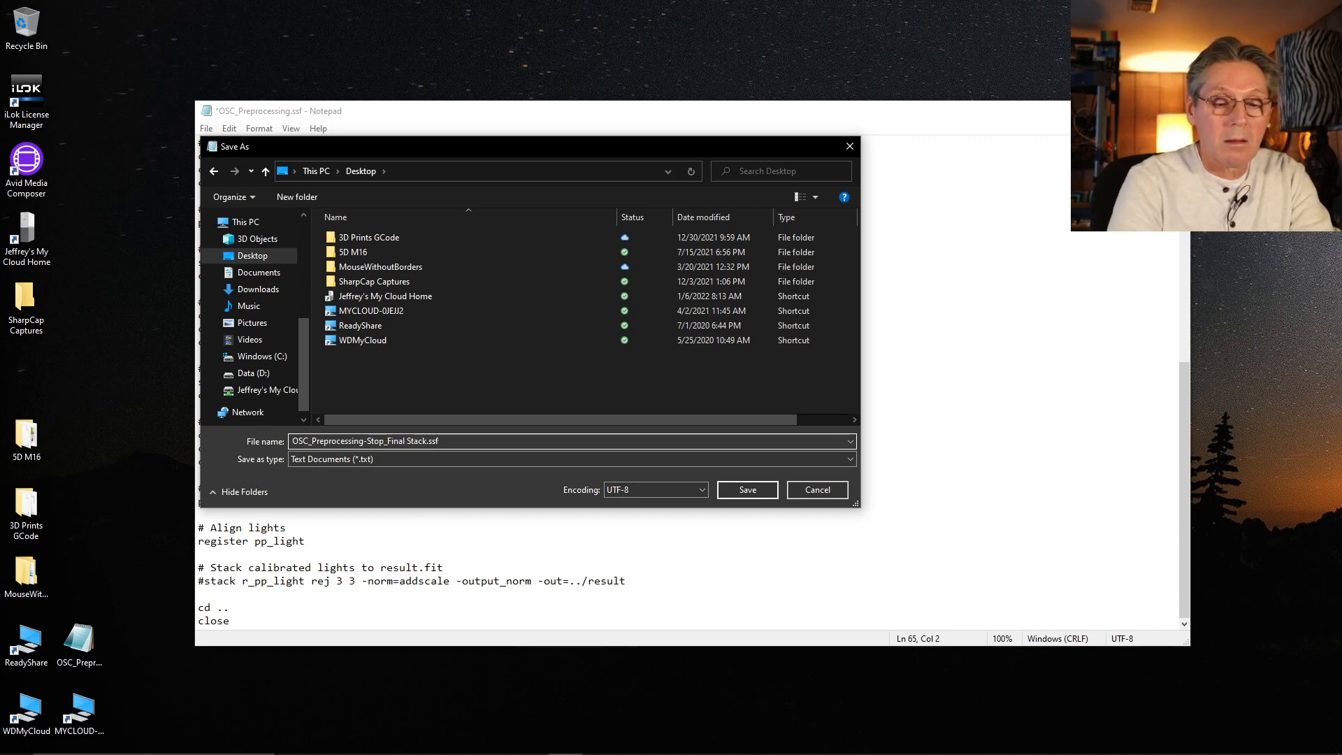
key("Right")
key("Right")
key("Right")
key("Right")
key("Right")
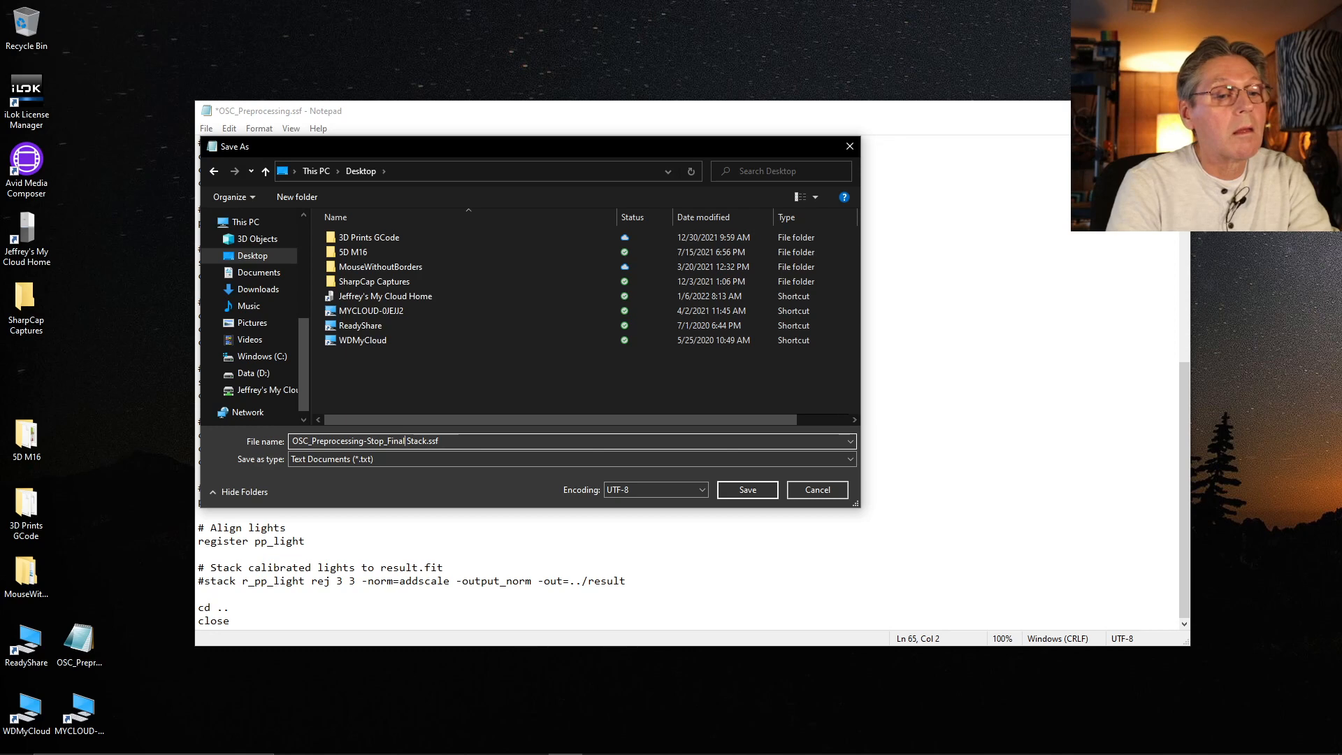
key("Delete")
type("_")
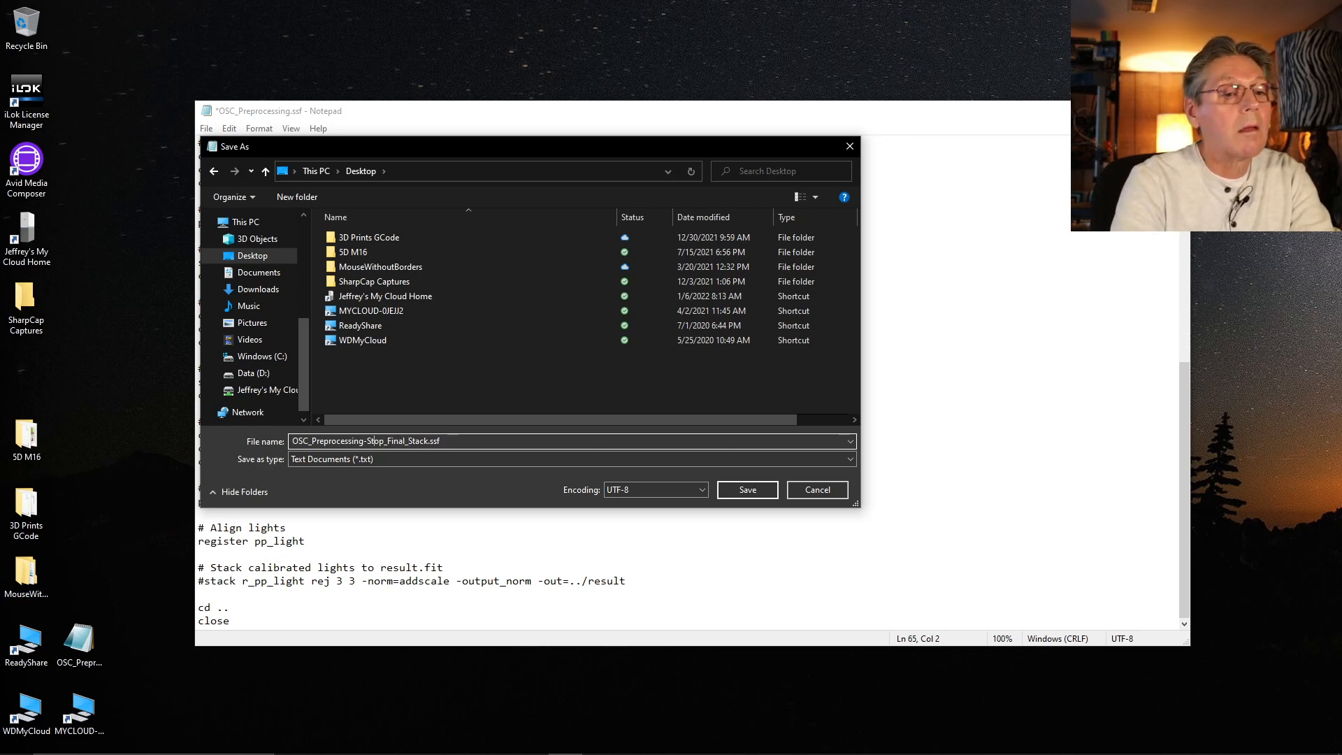
key("BackSpace")
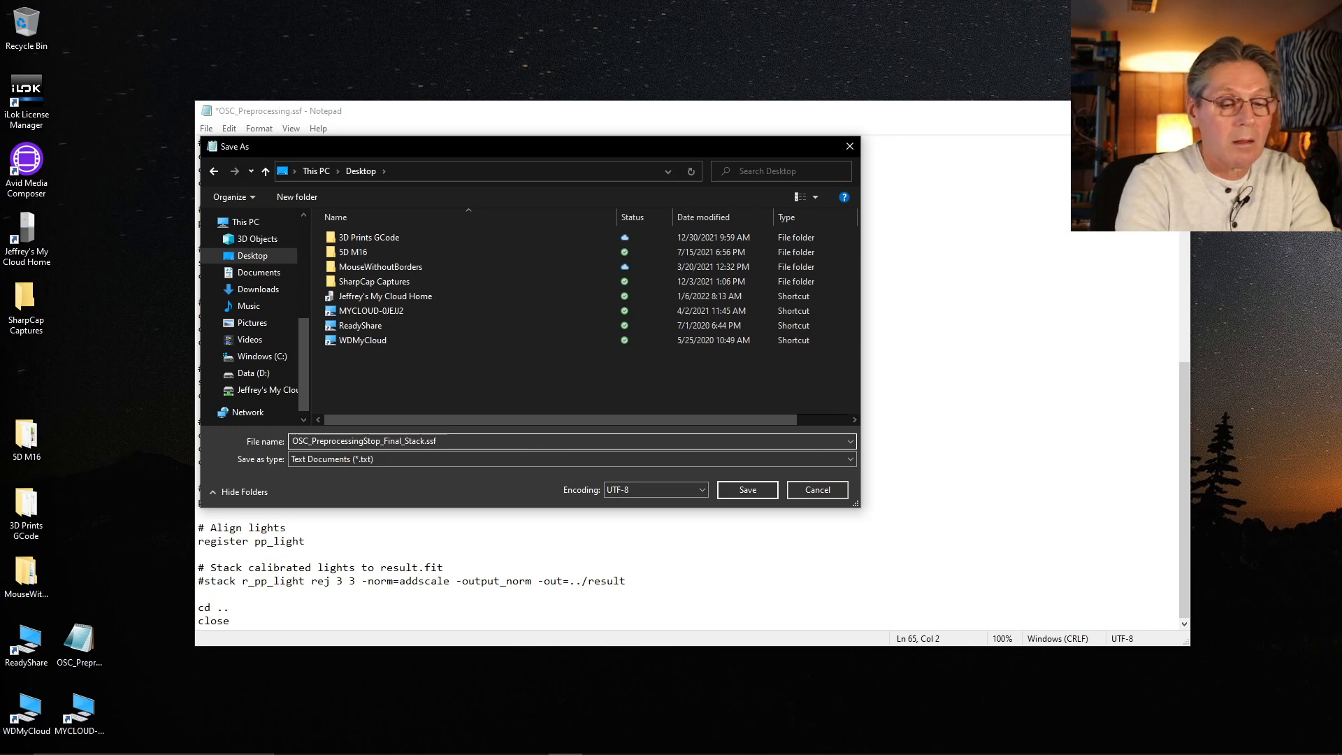
type("_")
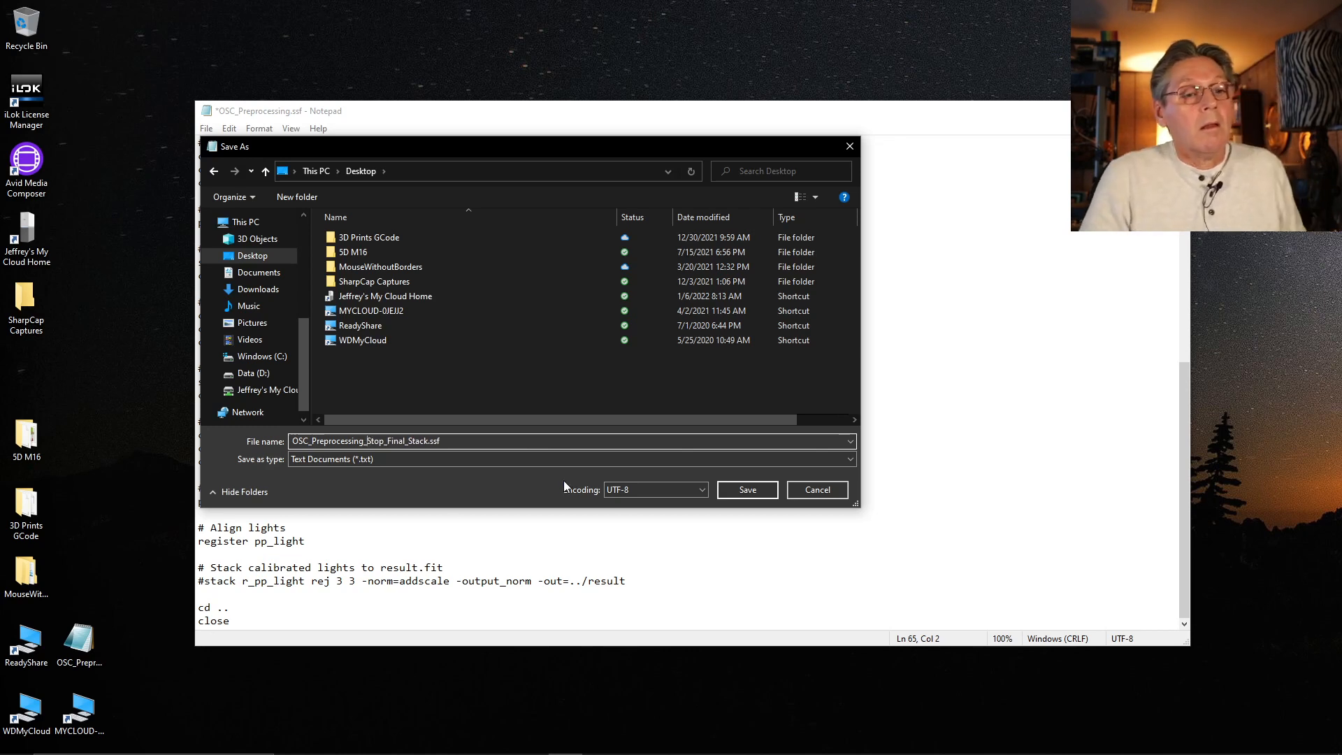
left_click(747, 489)
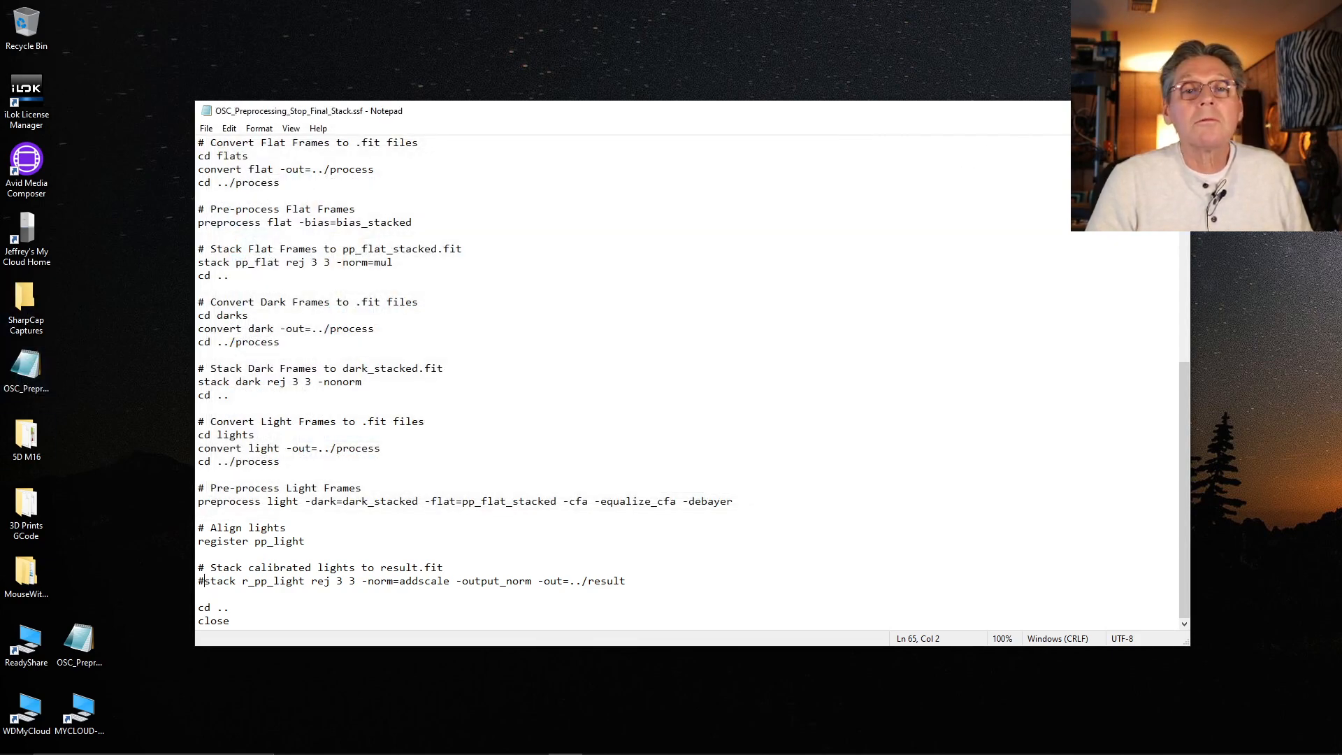
Close the script and move its Desktop copy into the C:\Program Files\SiriL\scripts folder, granting administrator permission
key("alt+F4")
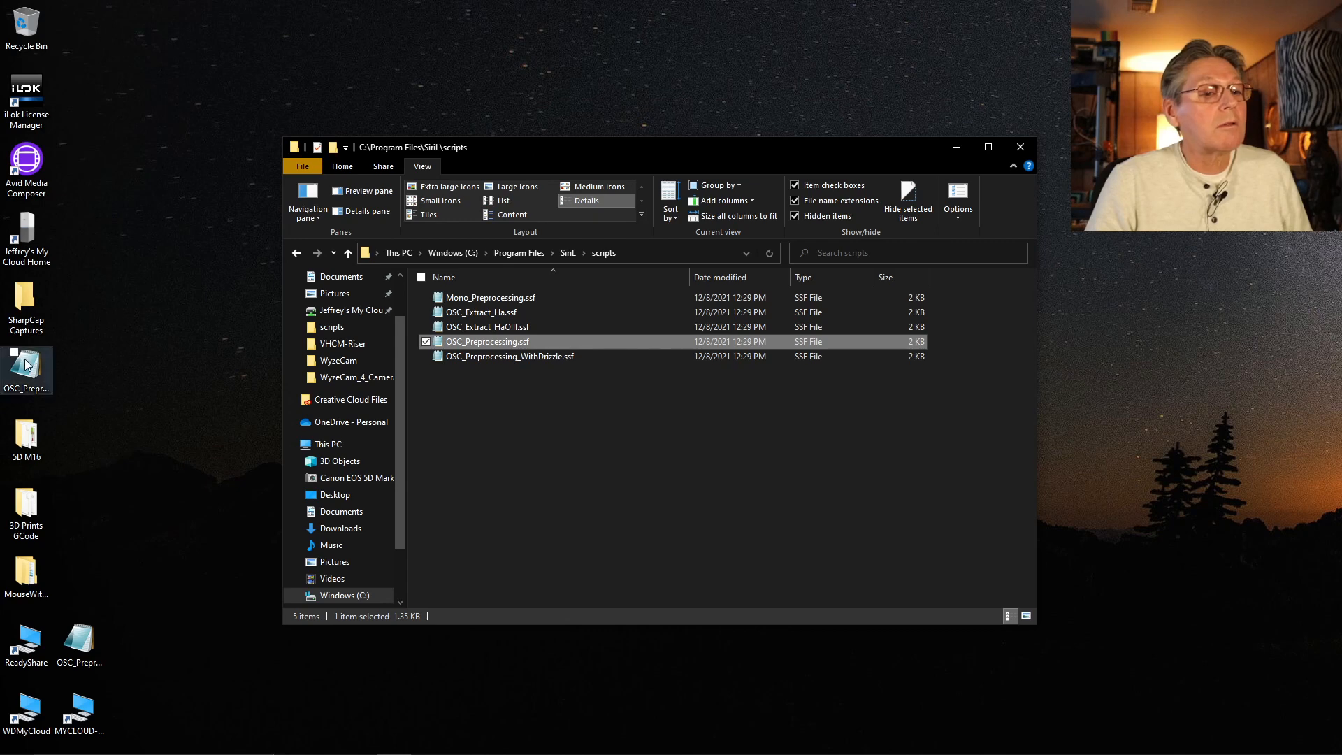
left_click_drag(26, 364, 471, 427)
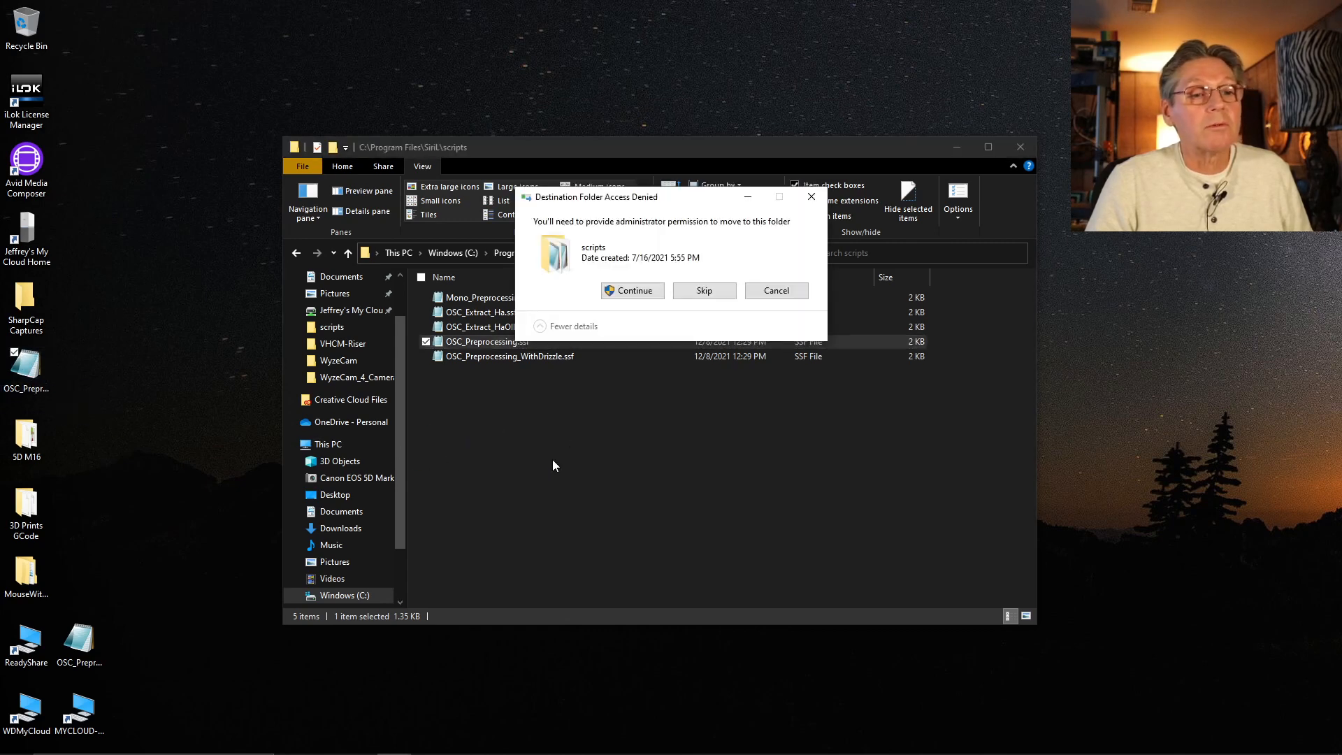
left_click(629, 291)
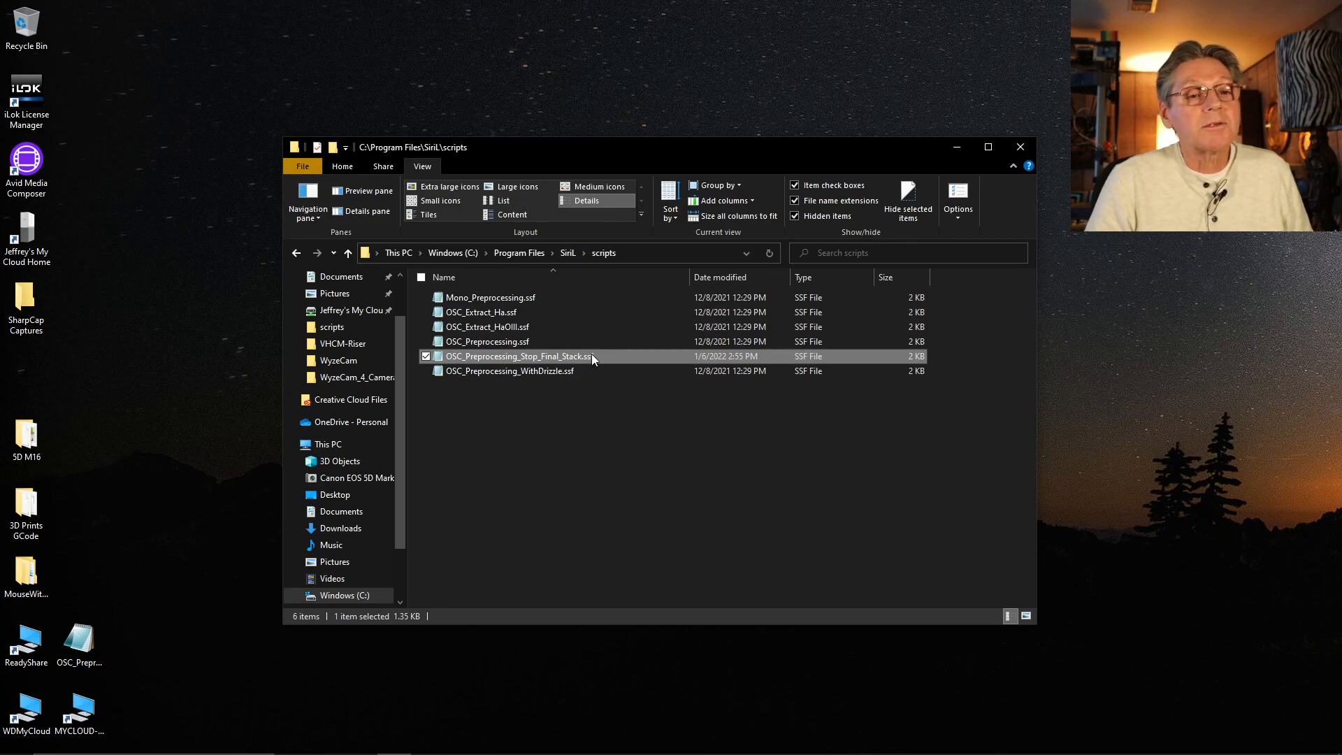
Open OSC_Preprocessing_Stop_Final_Stack.ssf from the scripts folder, check the commented-out stack command at its end, and close it
double_click(439, 356)
scroll(563, 320, "down", 9)
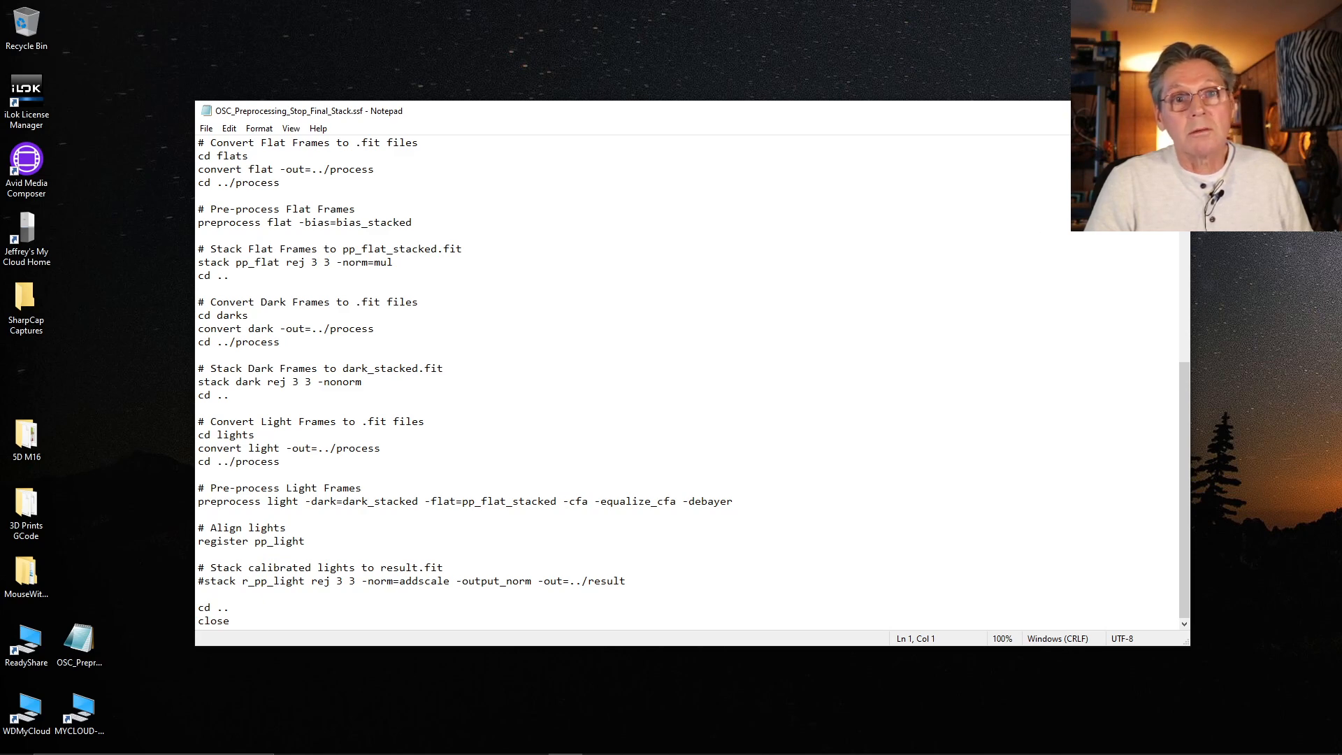
left_click(1174, 111)
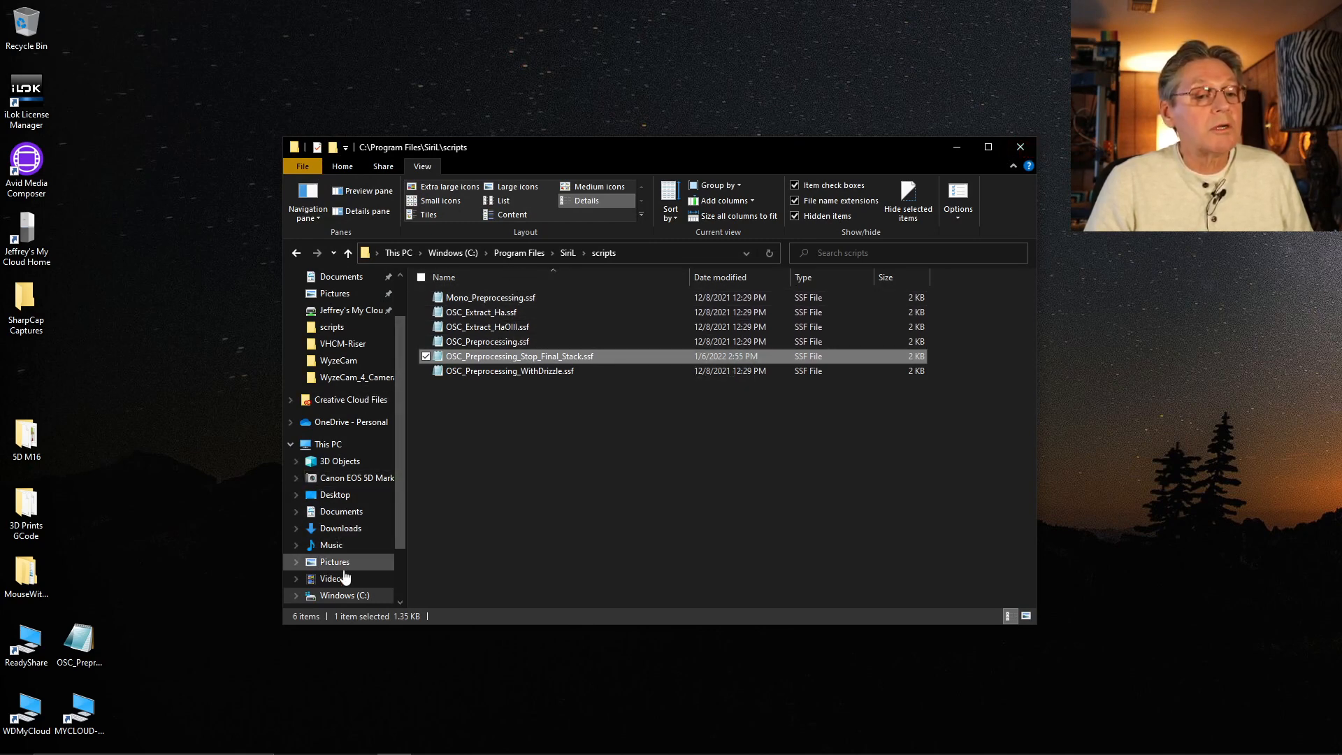
Open the Lights folder in D:\Siril and look through its list of FITS light frames
scroll(354, 512, "down", 1)
scroll(354, 511, "up", 1)
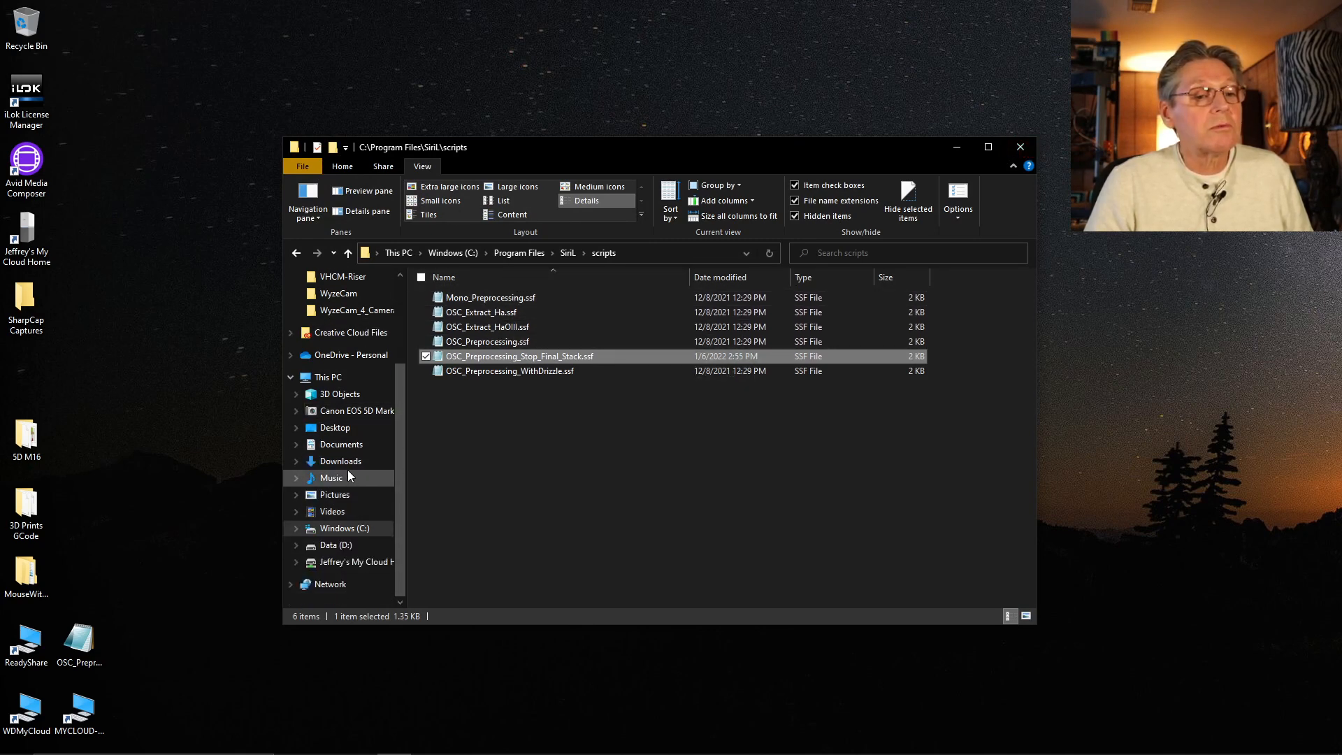
left_click(360, 543)
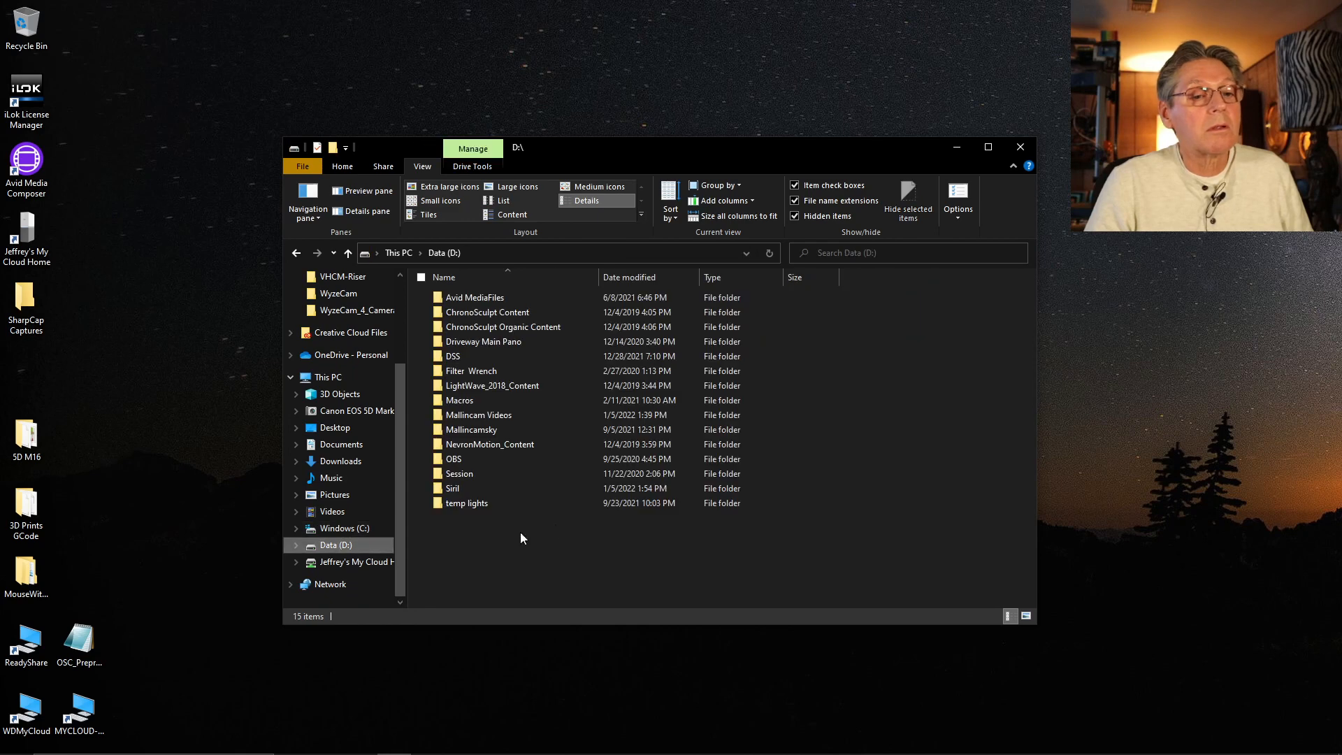
double_click(458, 488)
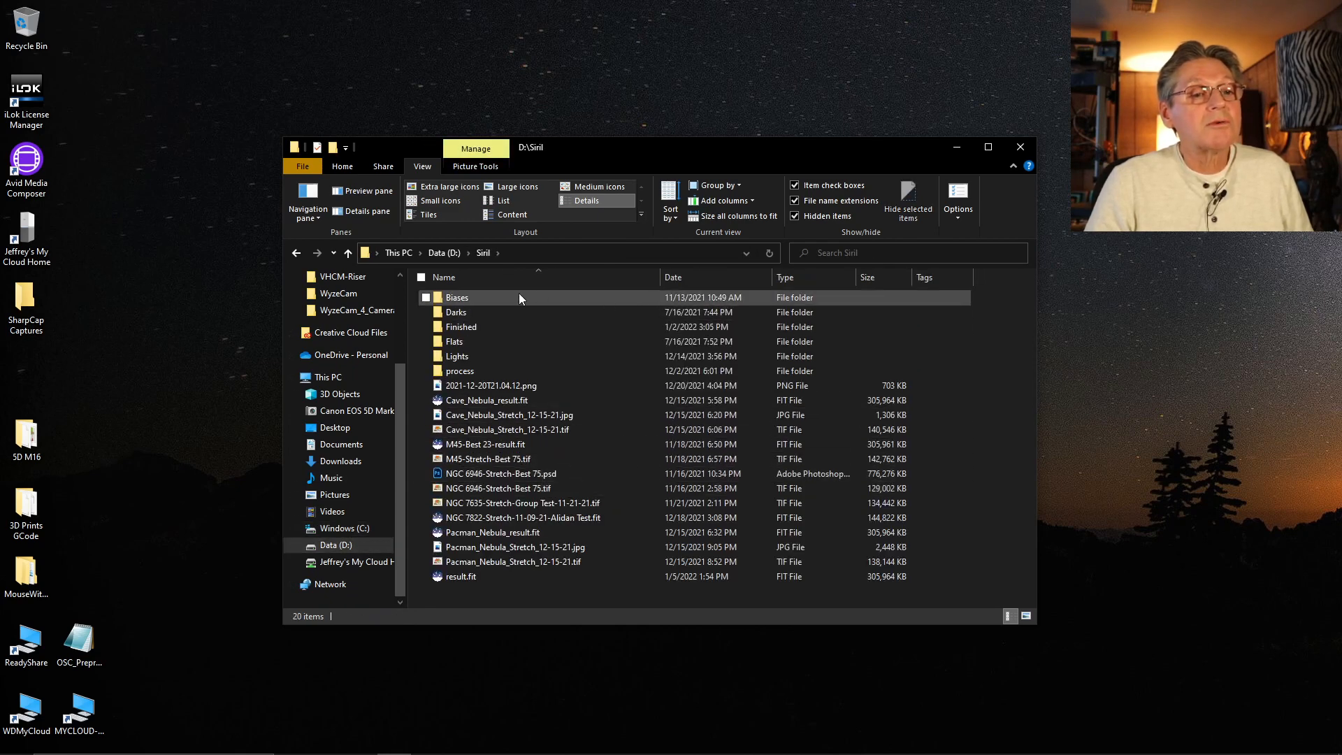
double_click(475, 356)
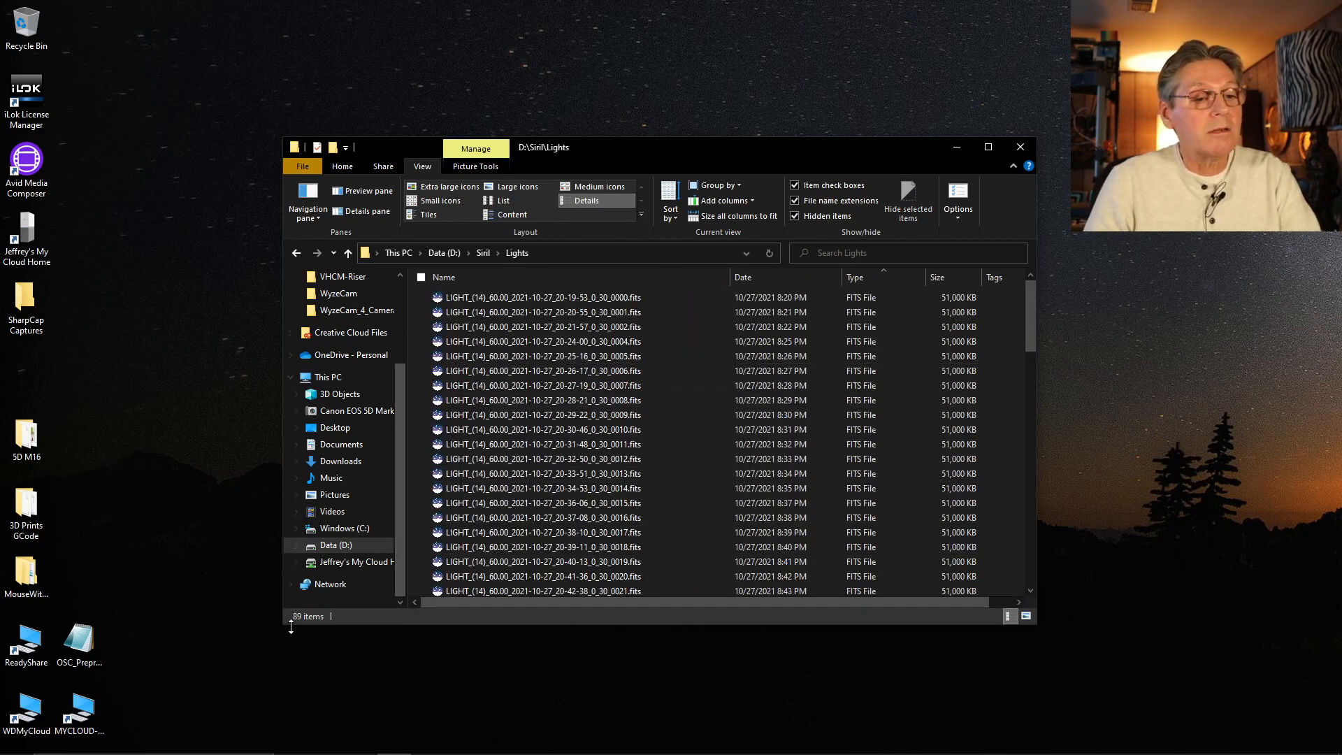
key("ctrl")
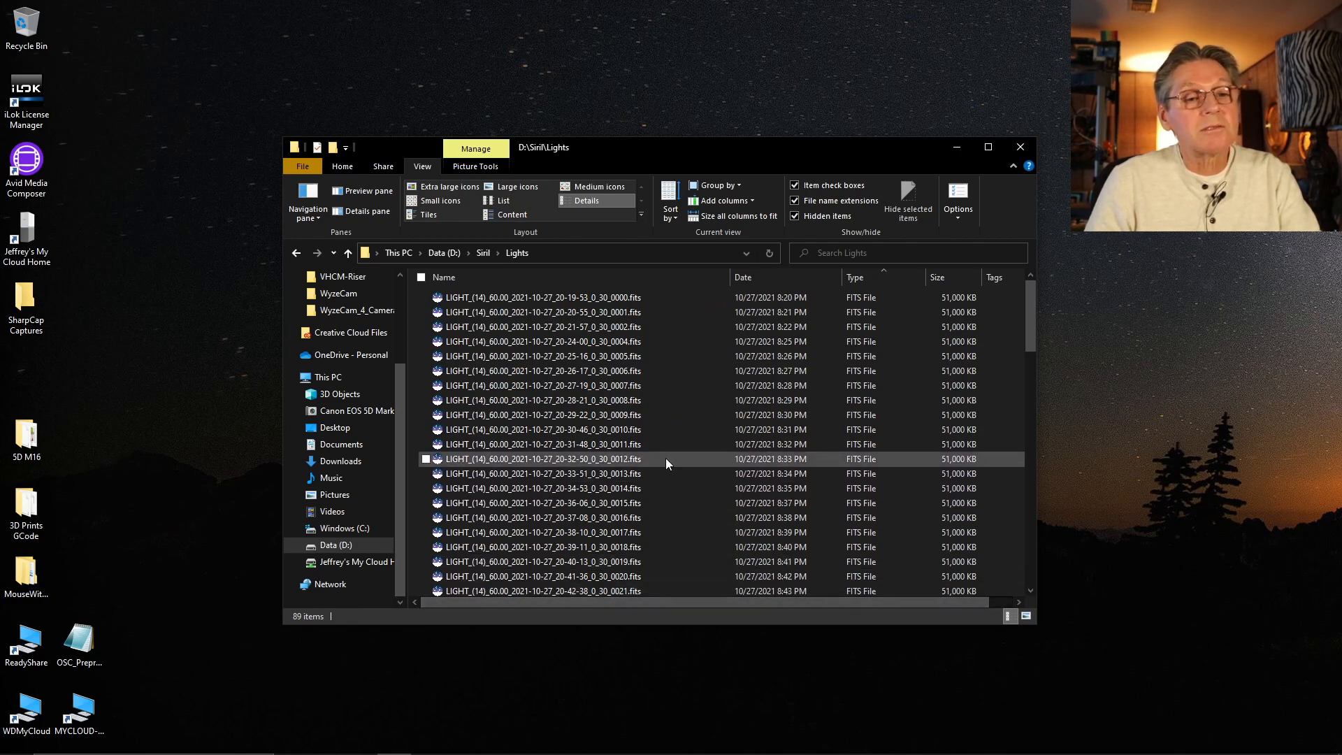
scroll(666, 458, "down", 13)
scroll(667, 439, "down", 9)
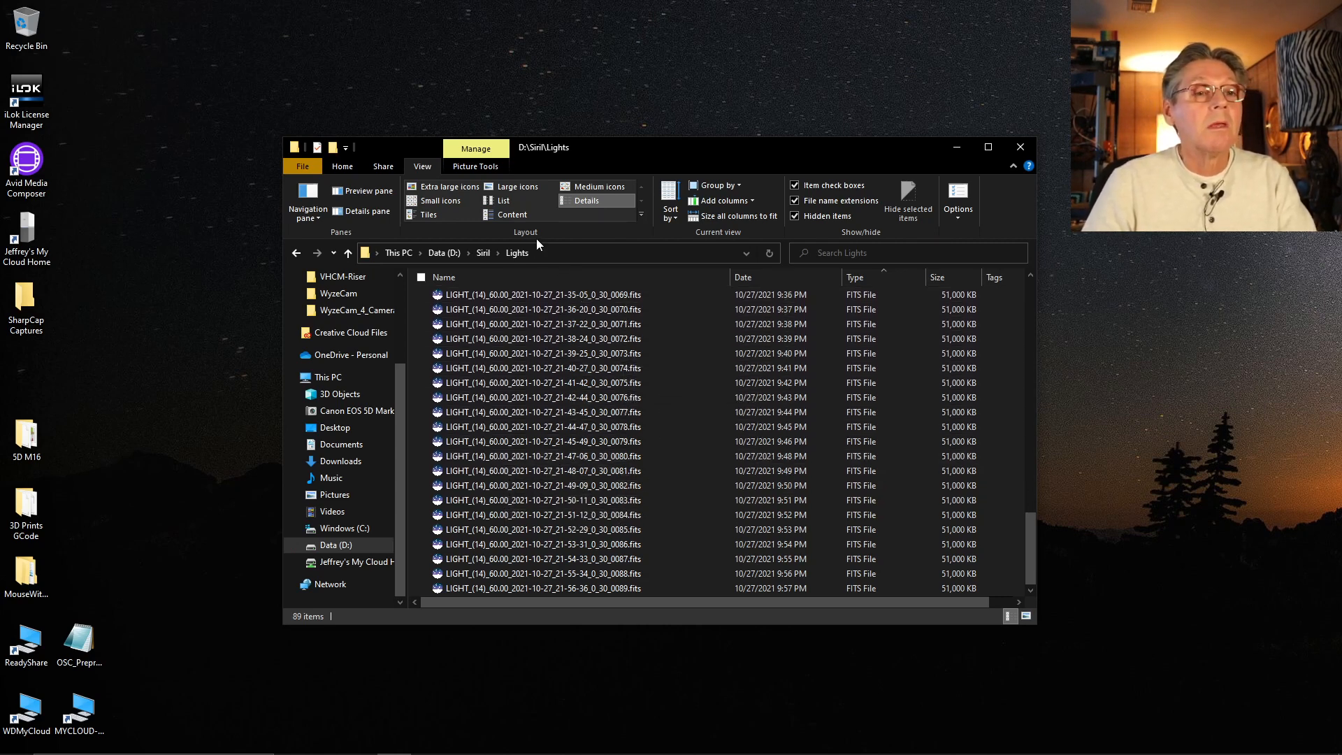
Launch Siril and switch back to the D:\Siril\Lights folder window
left_click(17, 744)
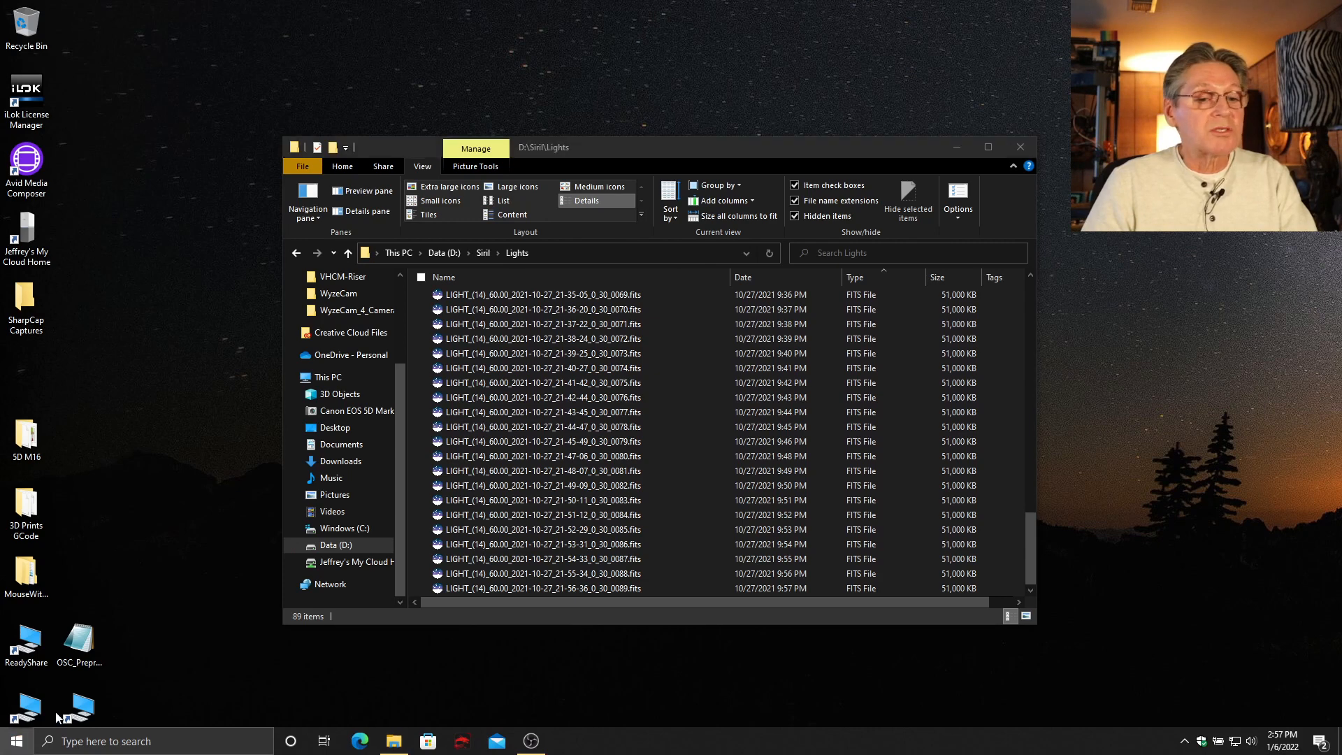
left_click(708, 629)
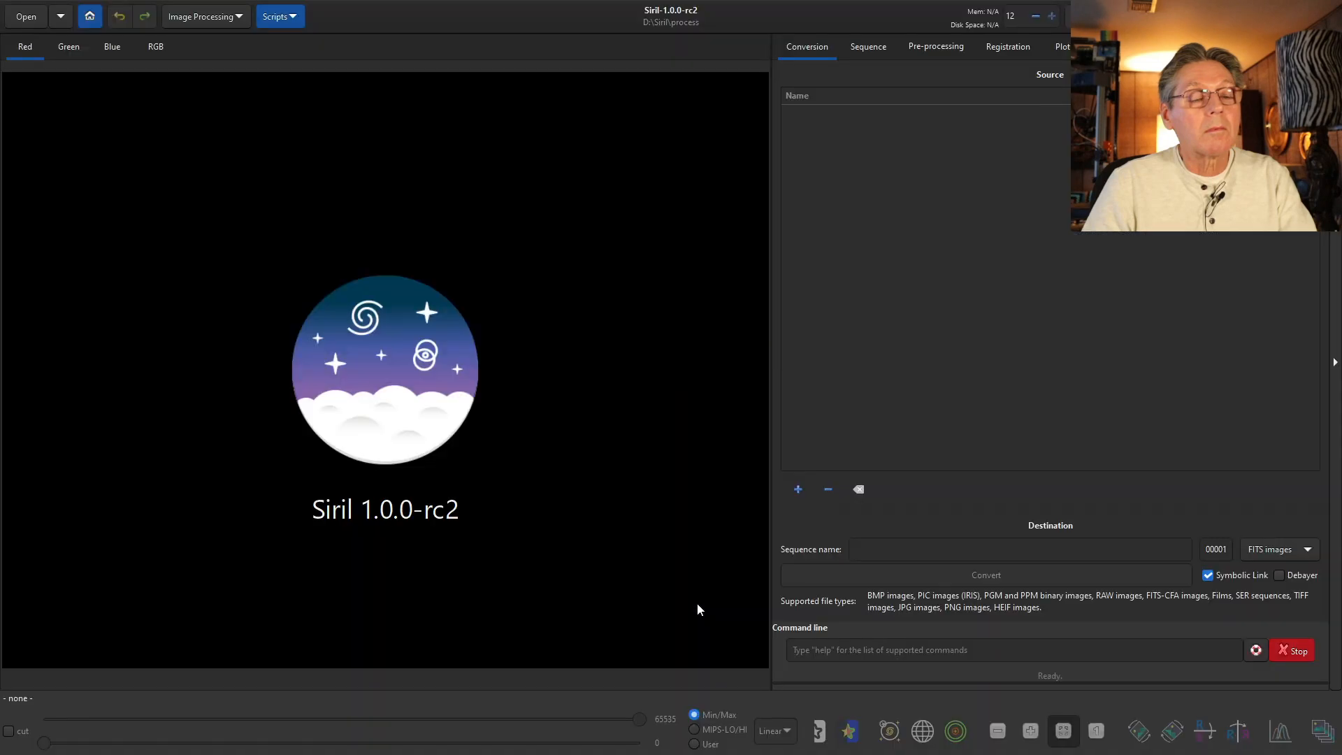
key("alt+Tab")
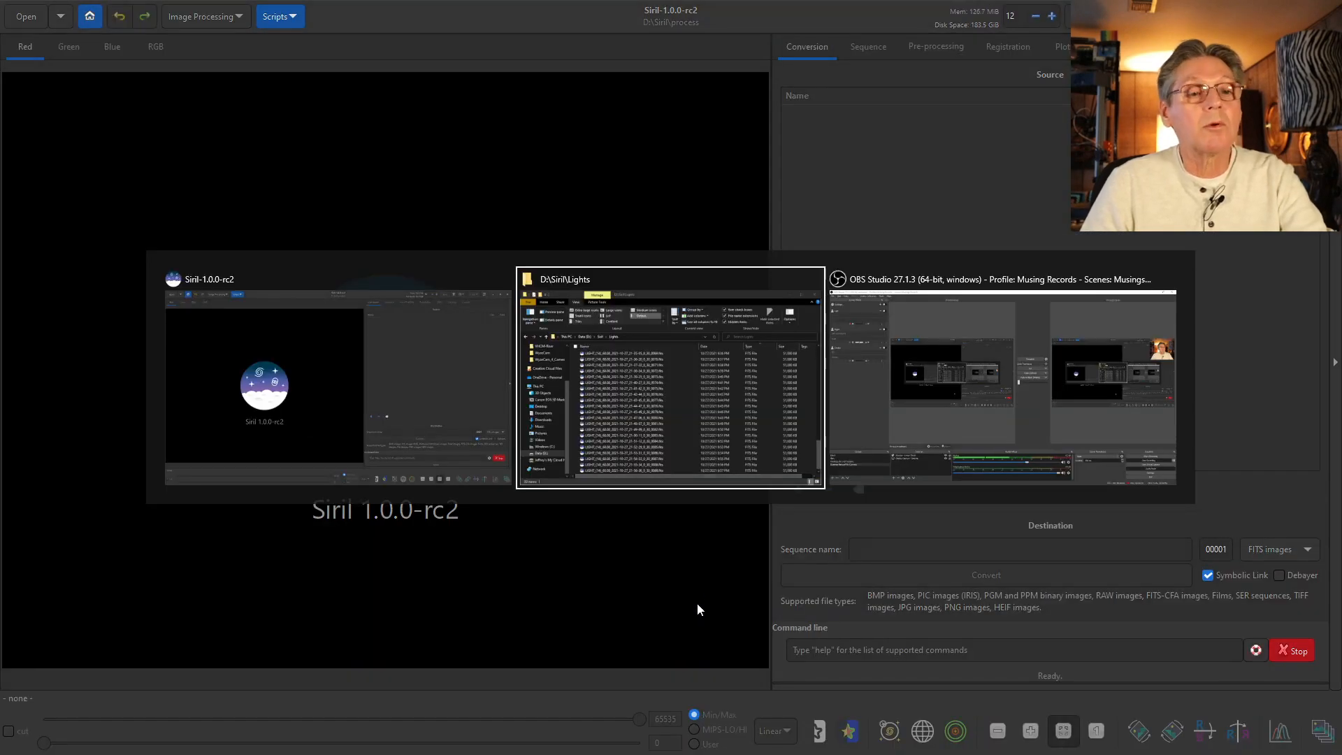
Permanently delete all files in the D:\Siril\process folder and return to the Siril window
left_click(482, 253)
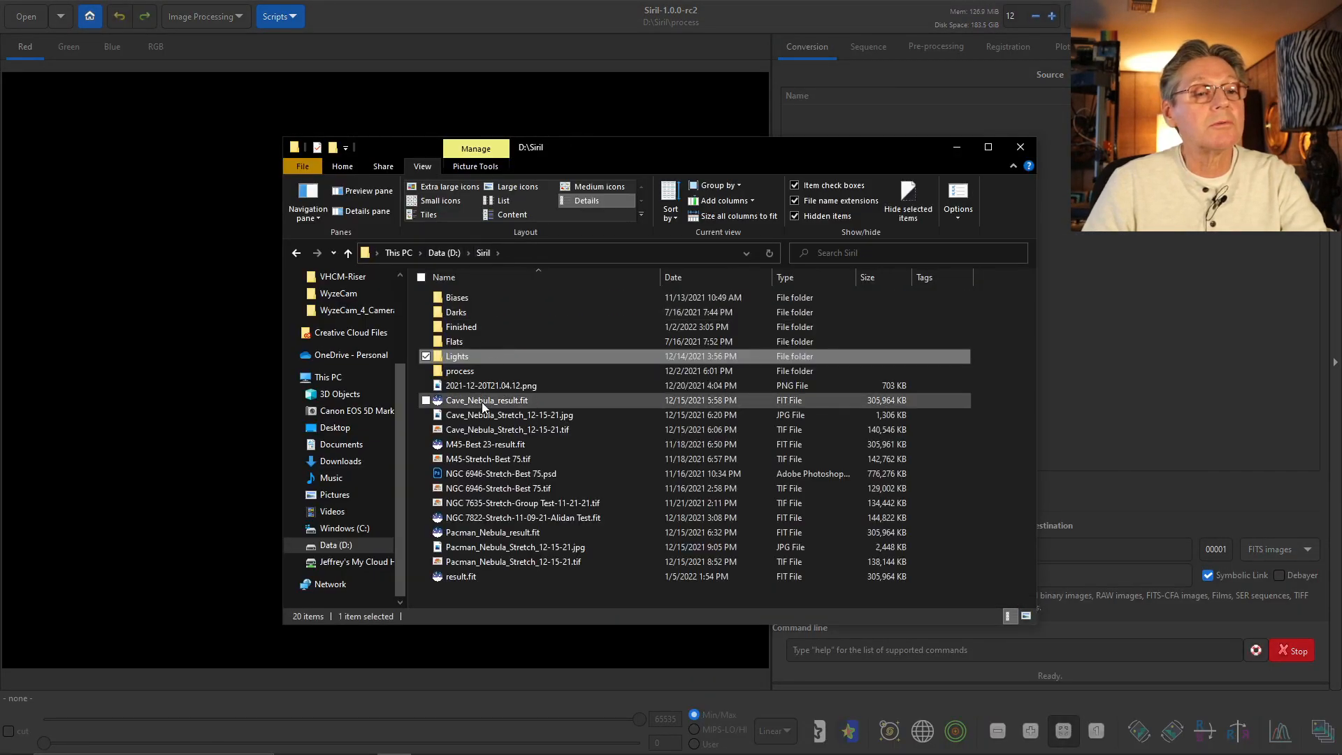
double_click(473, 370)
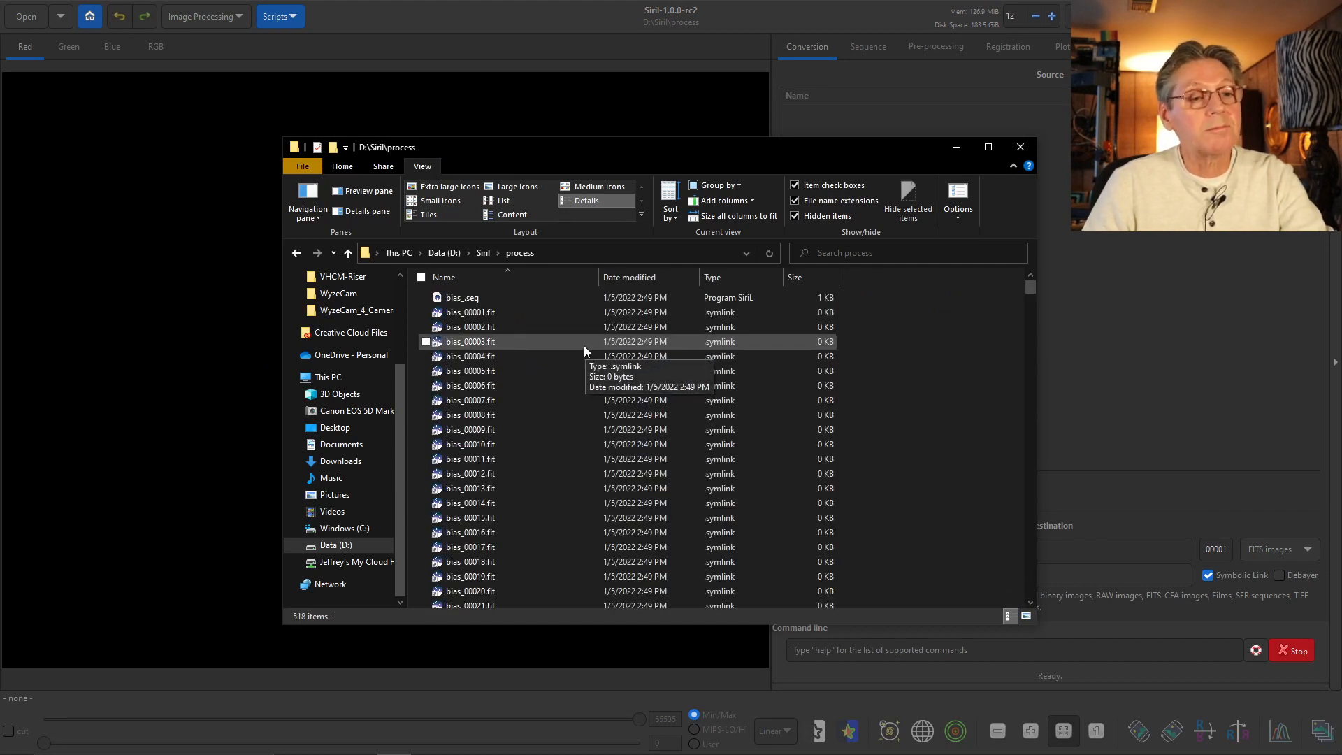
key("ctrl+a")
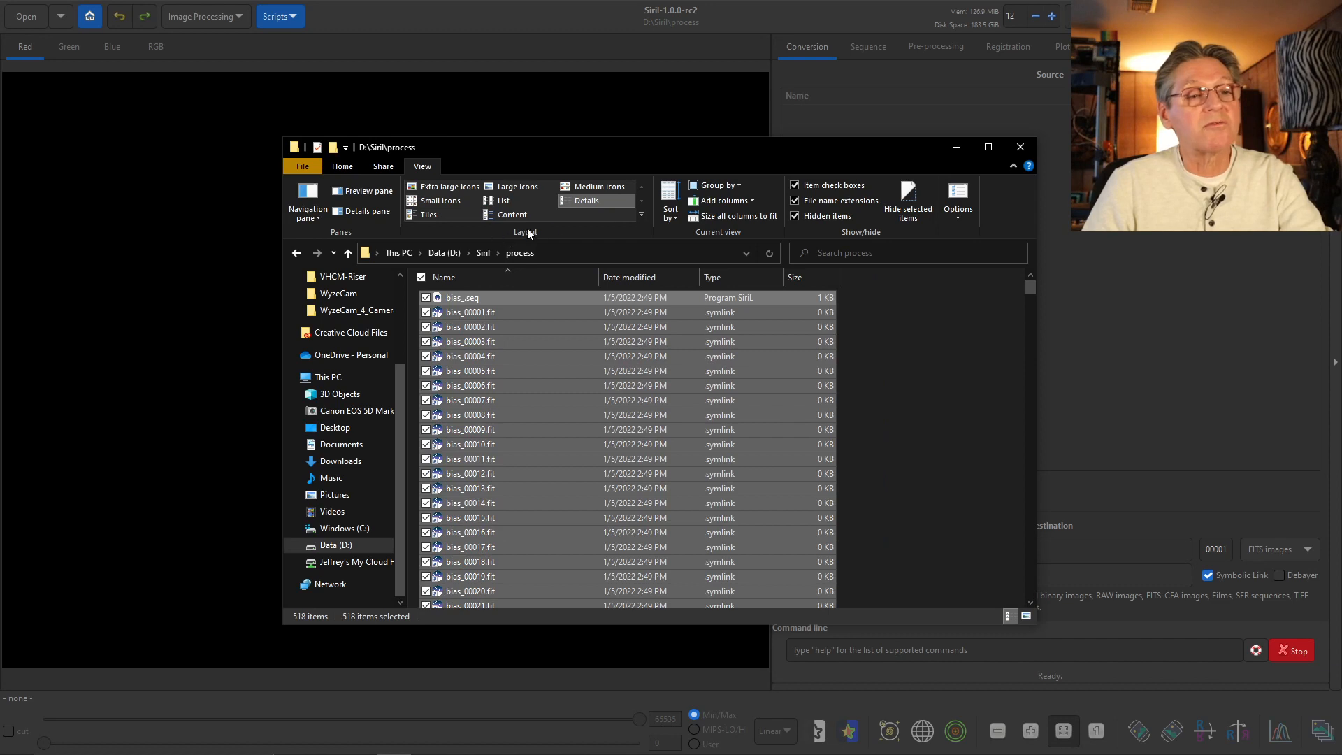
left_click(344, 167)
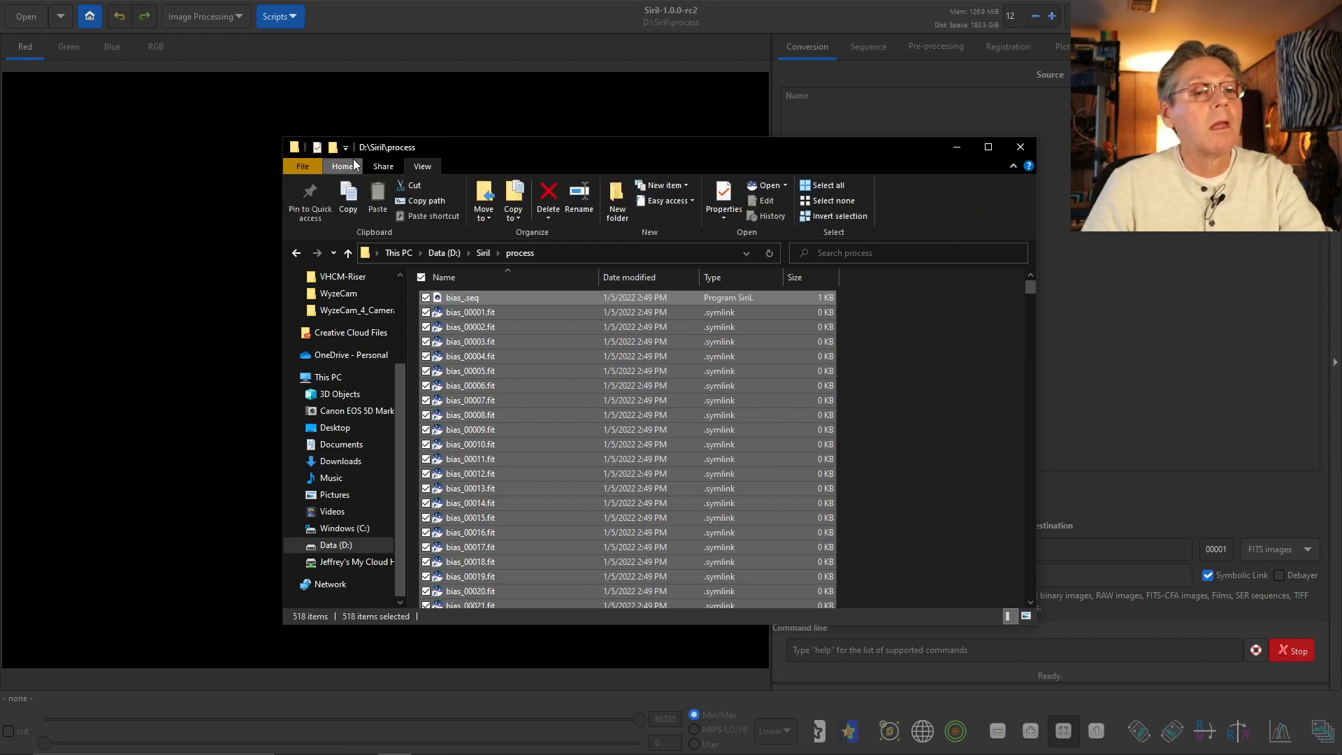
left_click(548, 218)
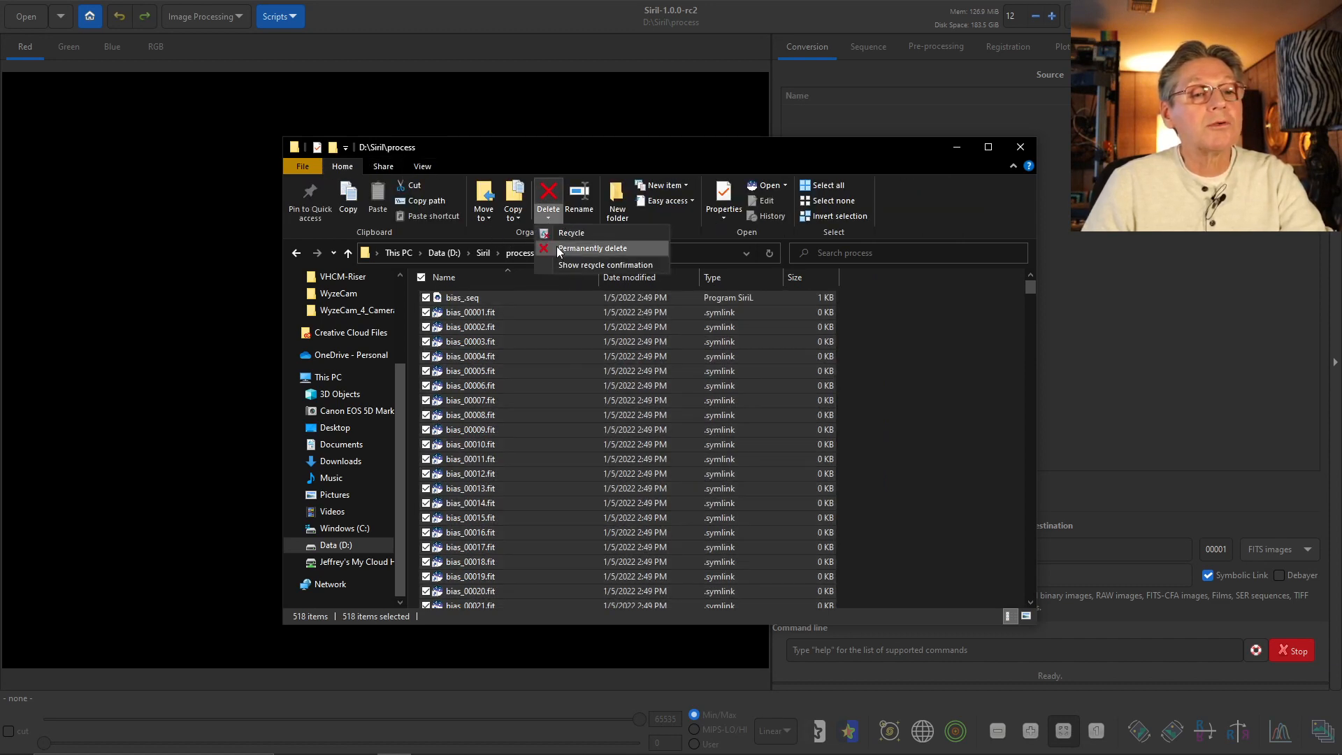
left_click(557, 247)
left_click(748, 396)
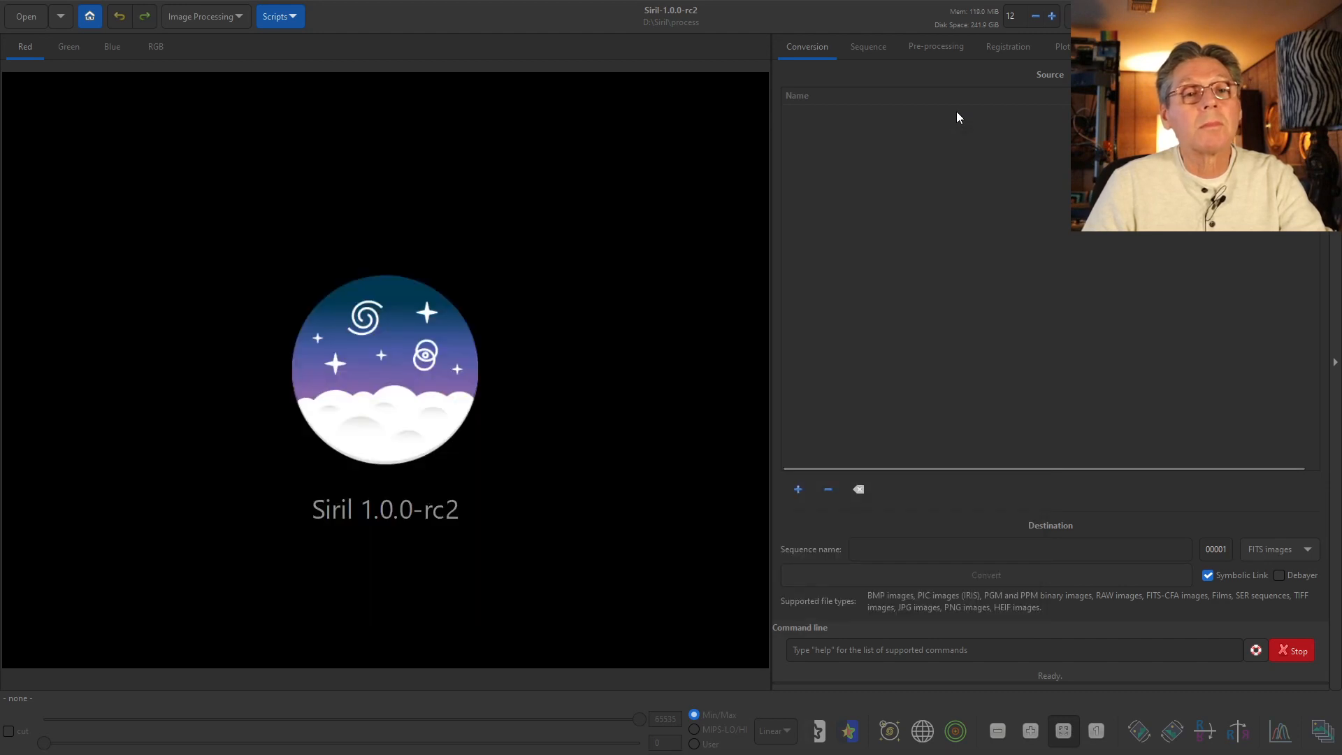
left_click(955, 119)
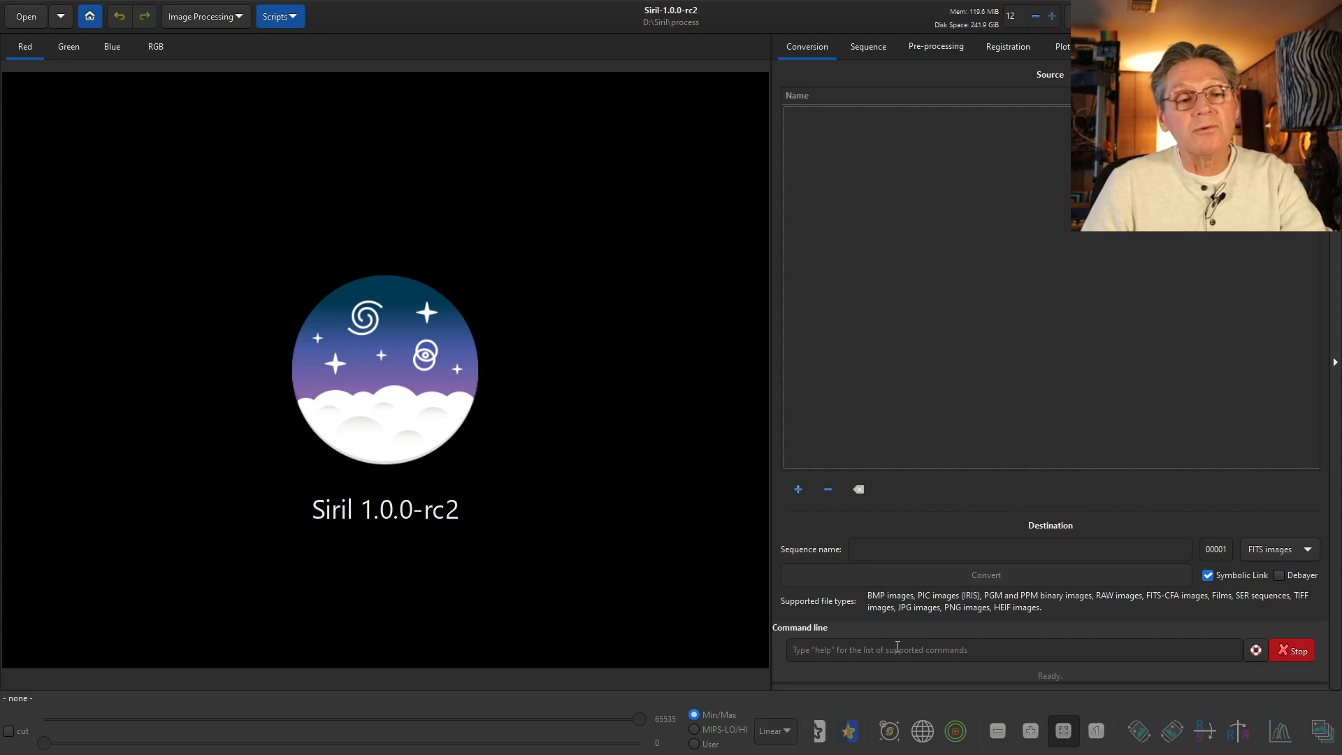
Run the command "cd .." to move the working directory up from process to D:\Siril
left_click(894, 649)
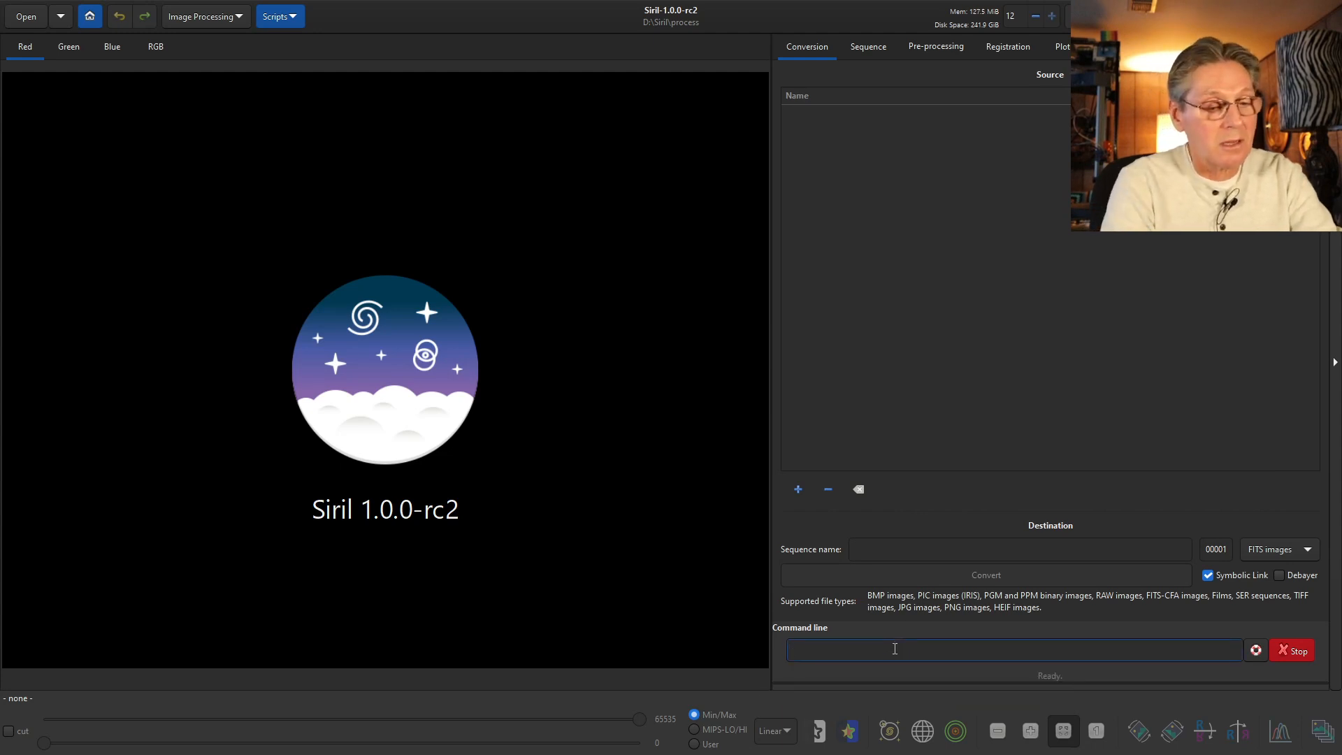
type("cd ")
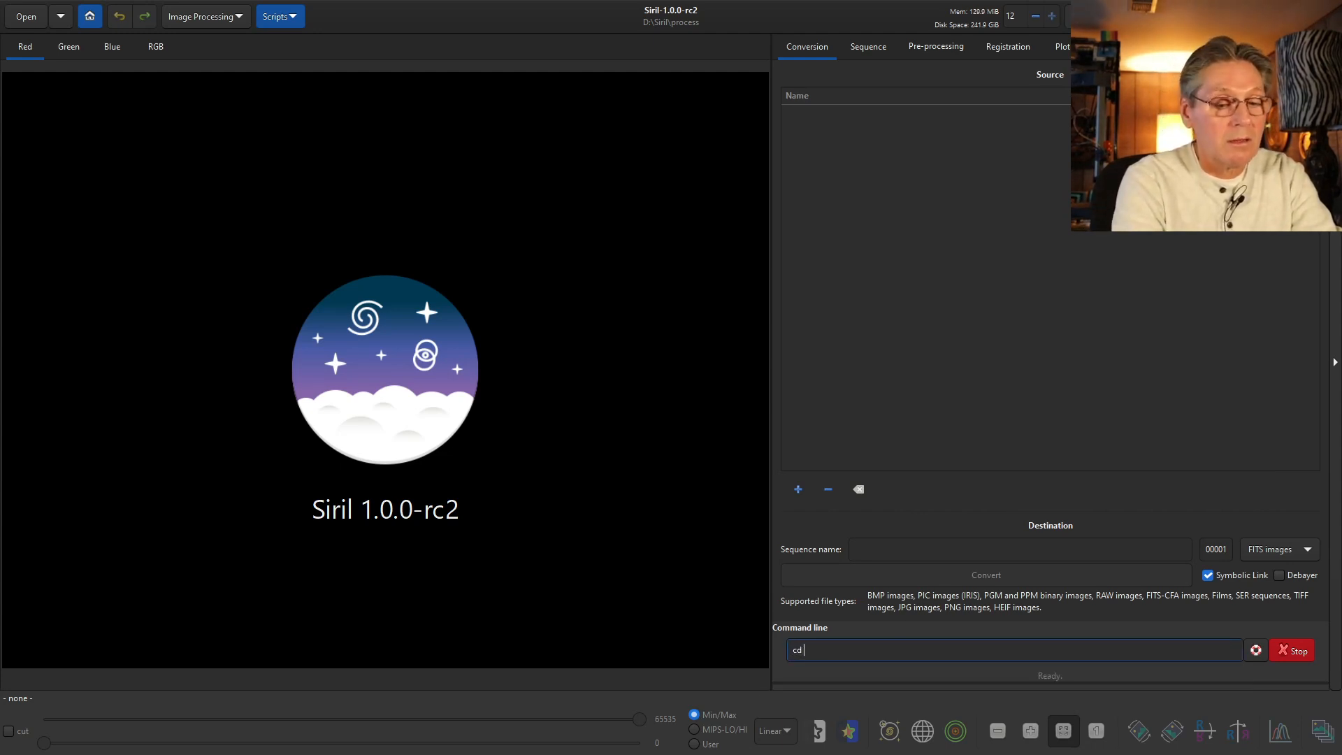
type("..")
key("Return")
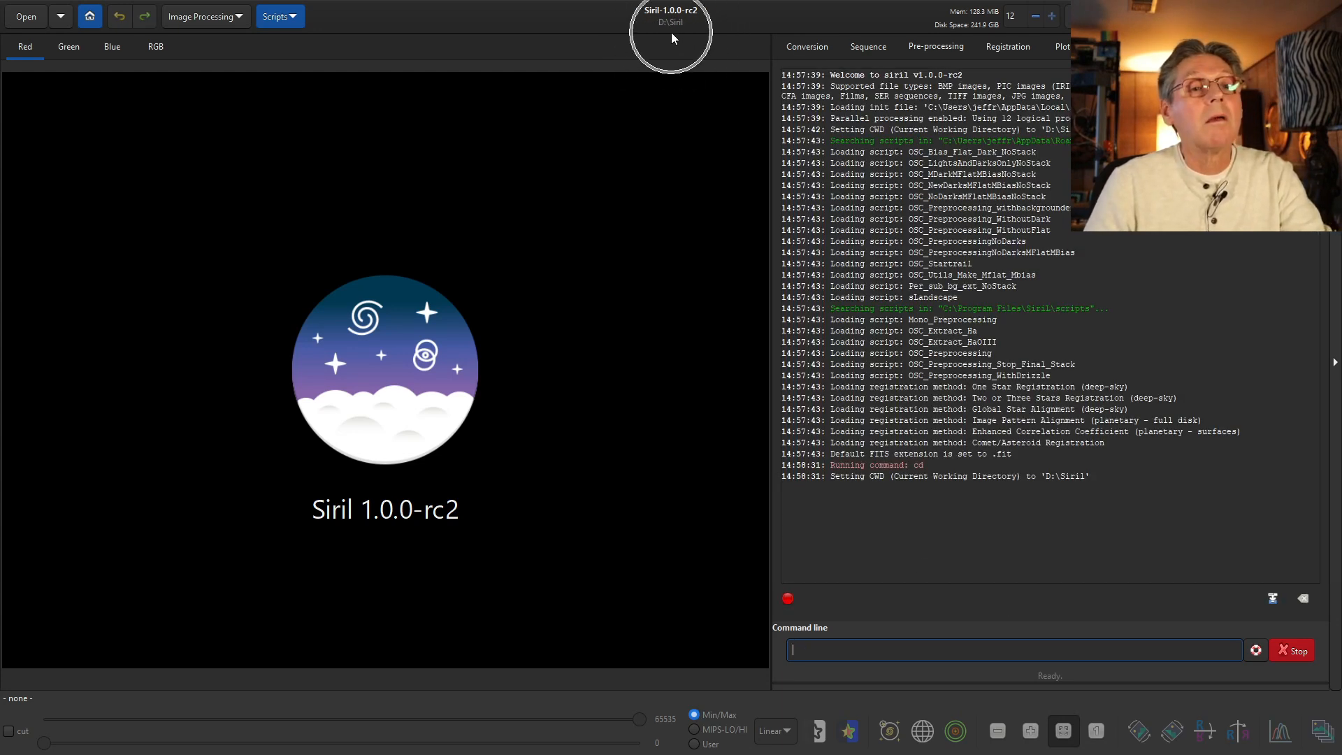
Choose the Siril folder on the Data (D:) drive as the working directory through the folder browser
left_click(90, 16)
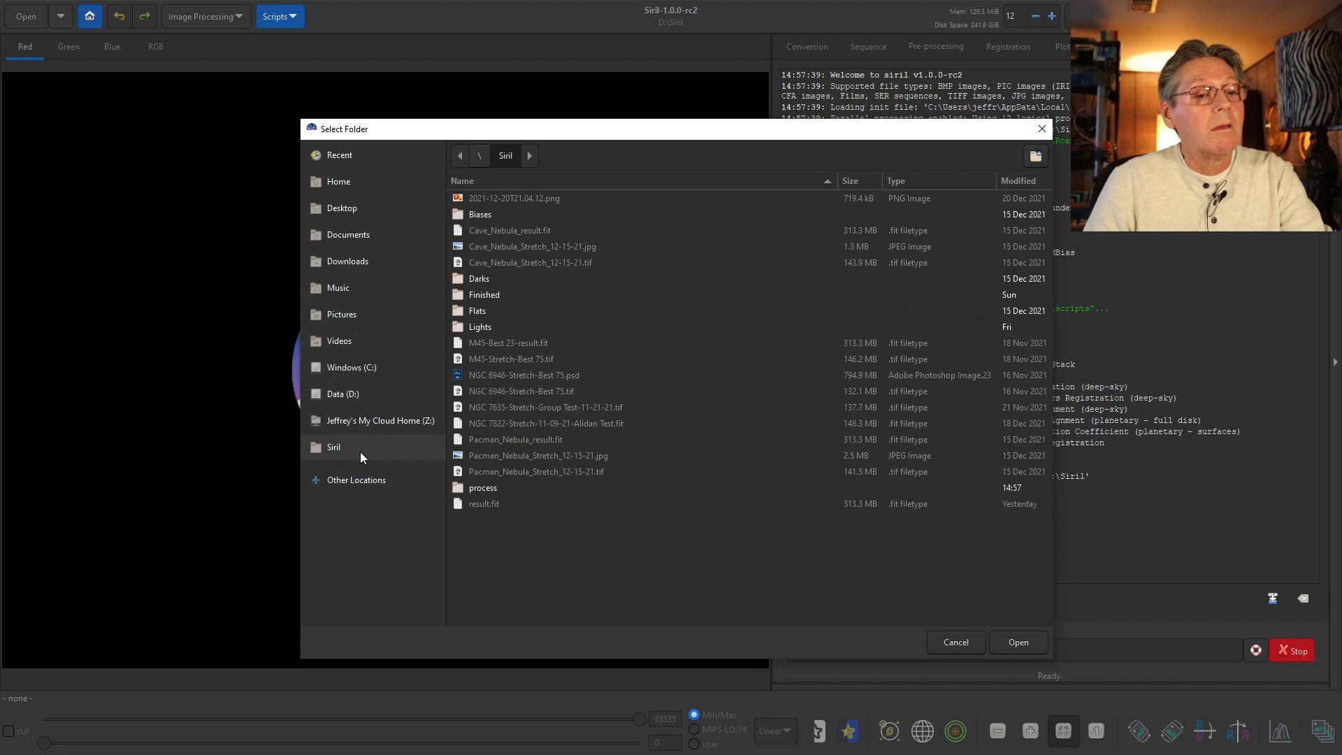
left_click(344, 393)
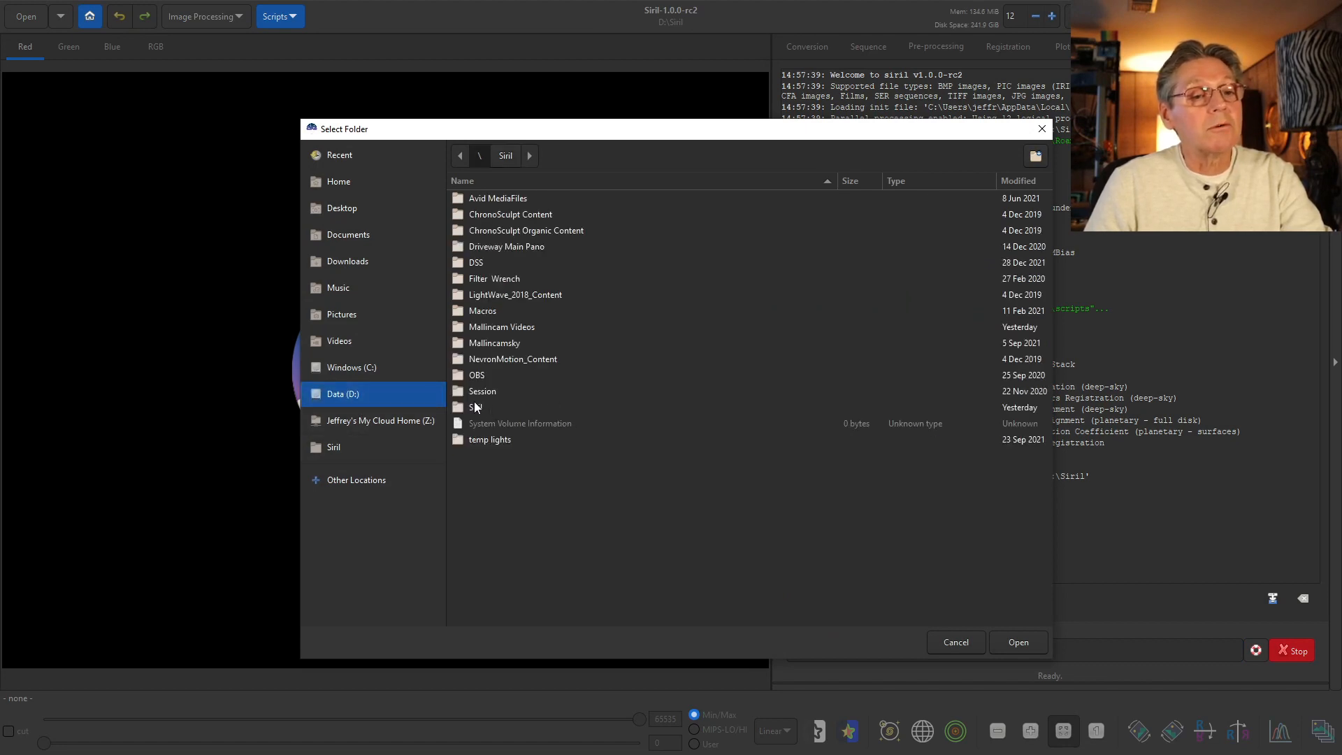
left_click(475, 404)
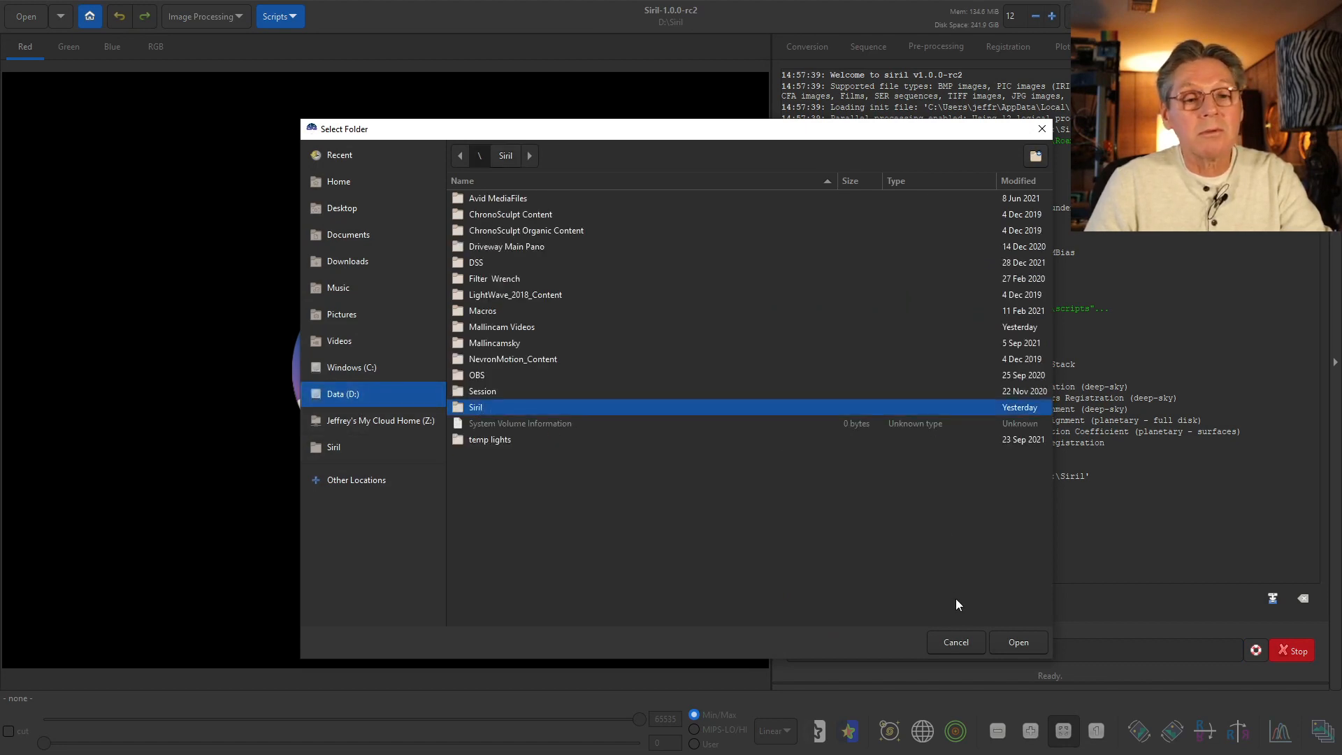
left_click(1017, 641)
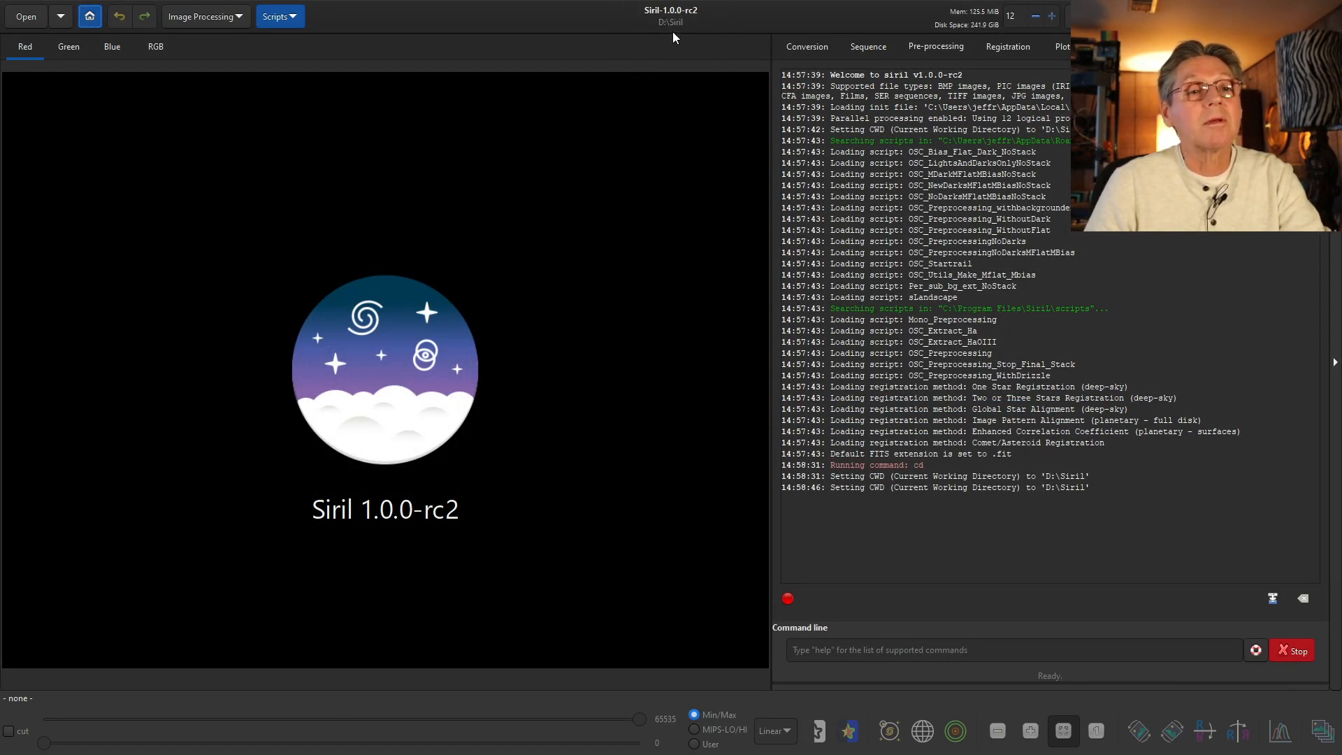
Clear the console log and run the OSC_Preprocessing_Stop_Final_Stack script, accepting the scripts notice
left_click(1302, 599)
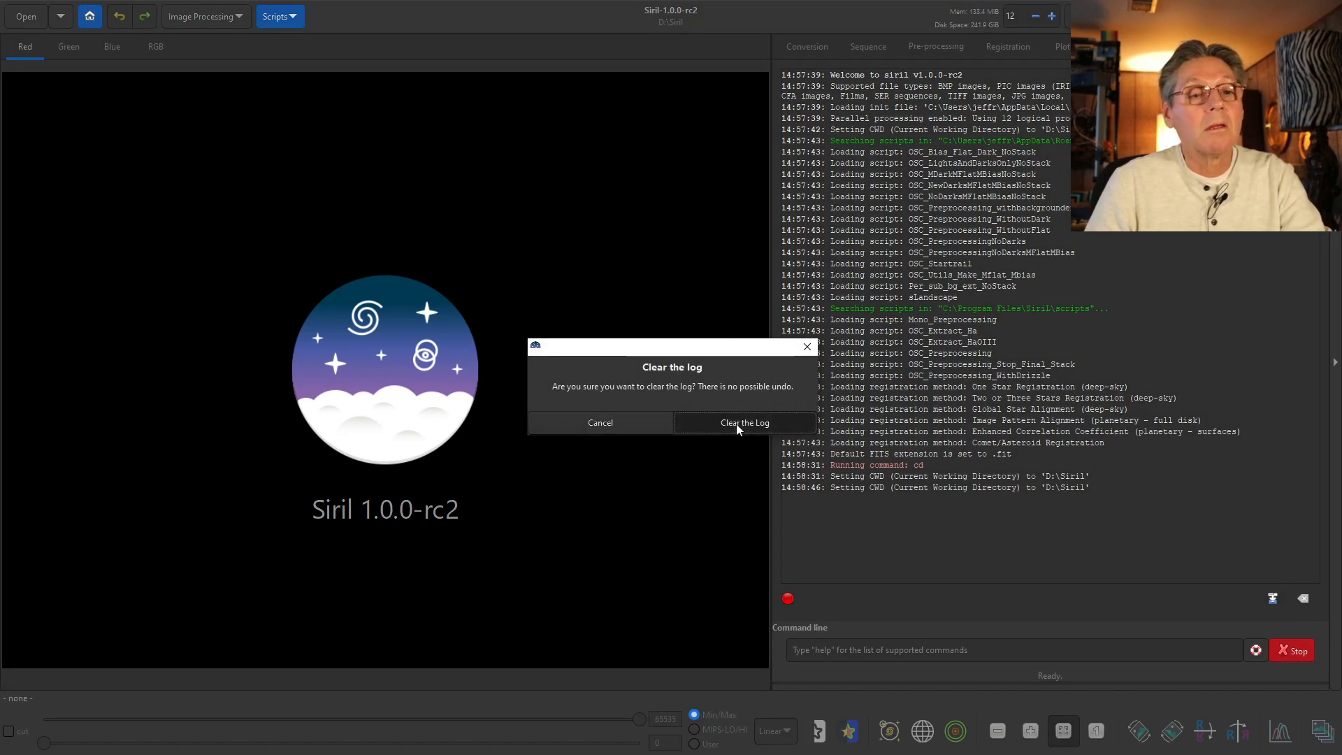
left_click(736, 424)
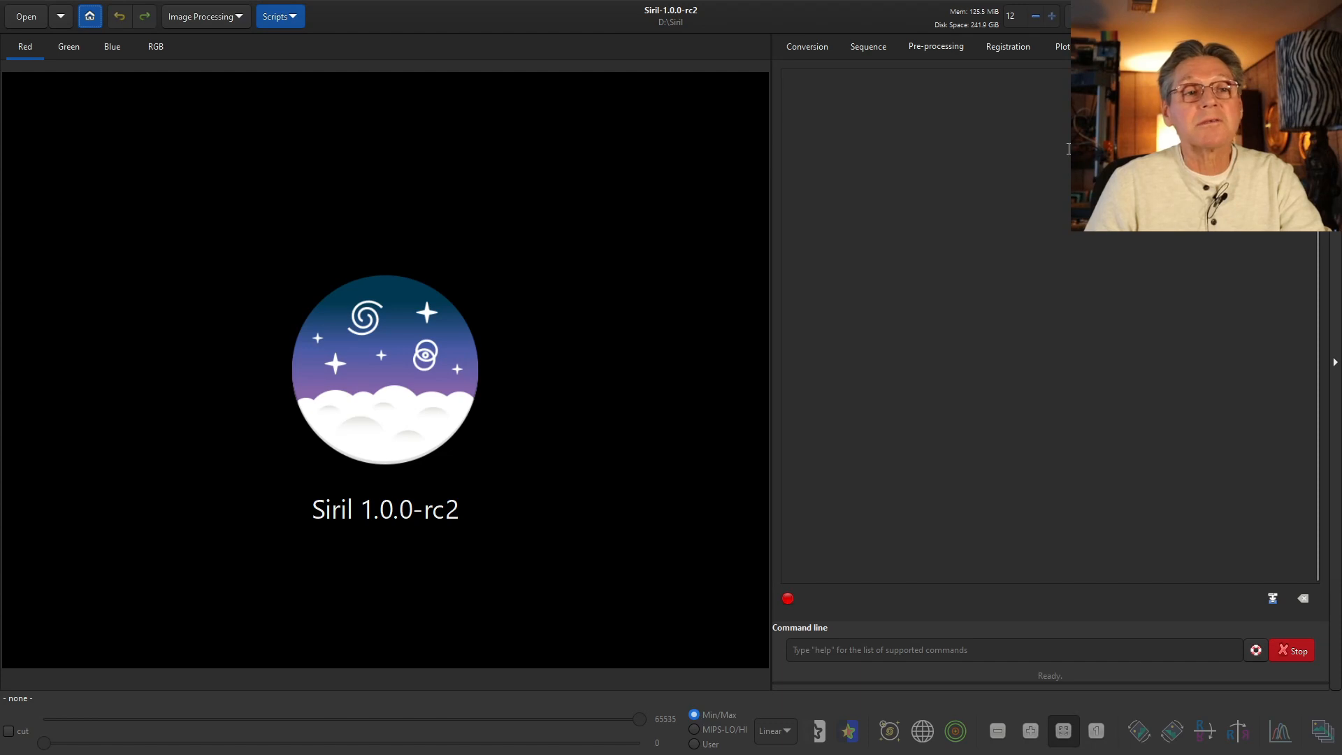
left_click(283, 17)
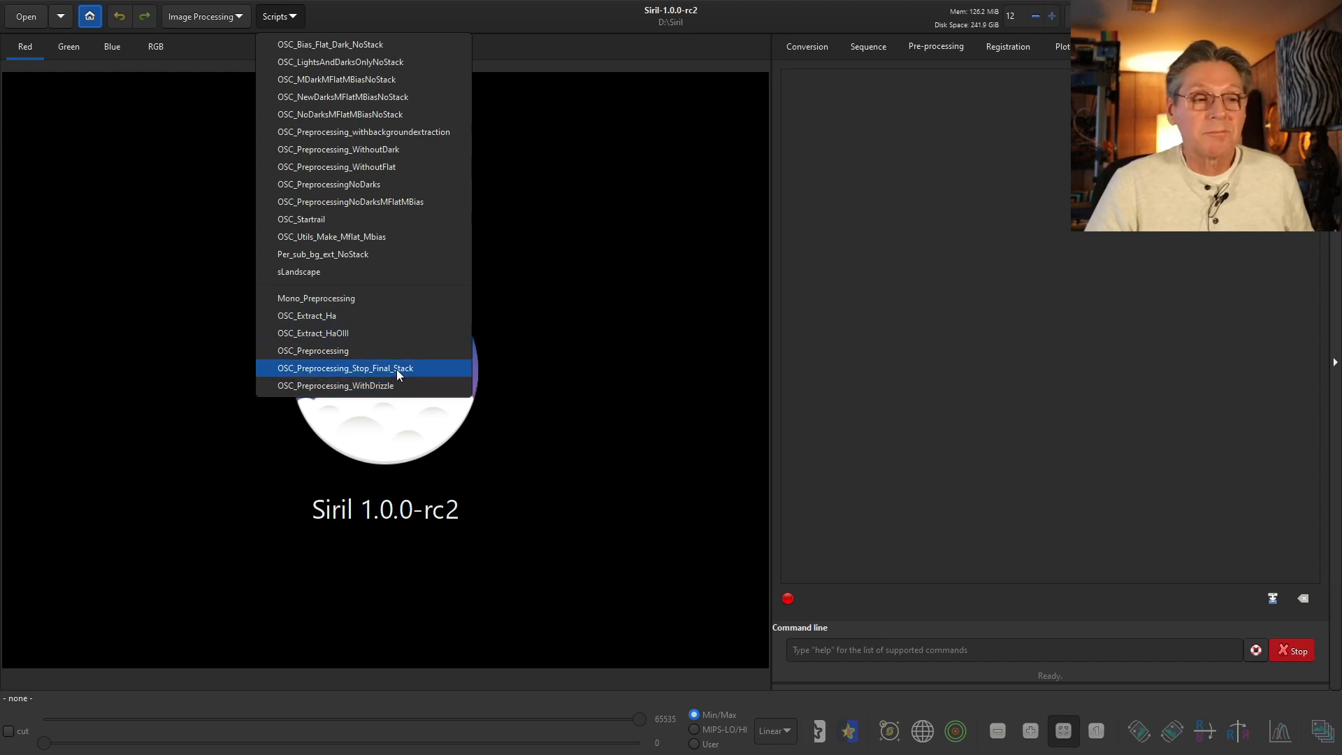
left_click(327, 369)
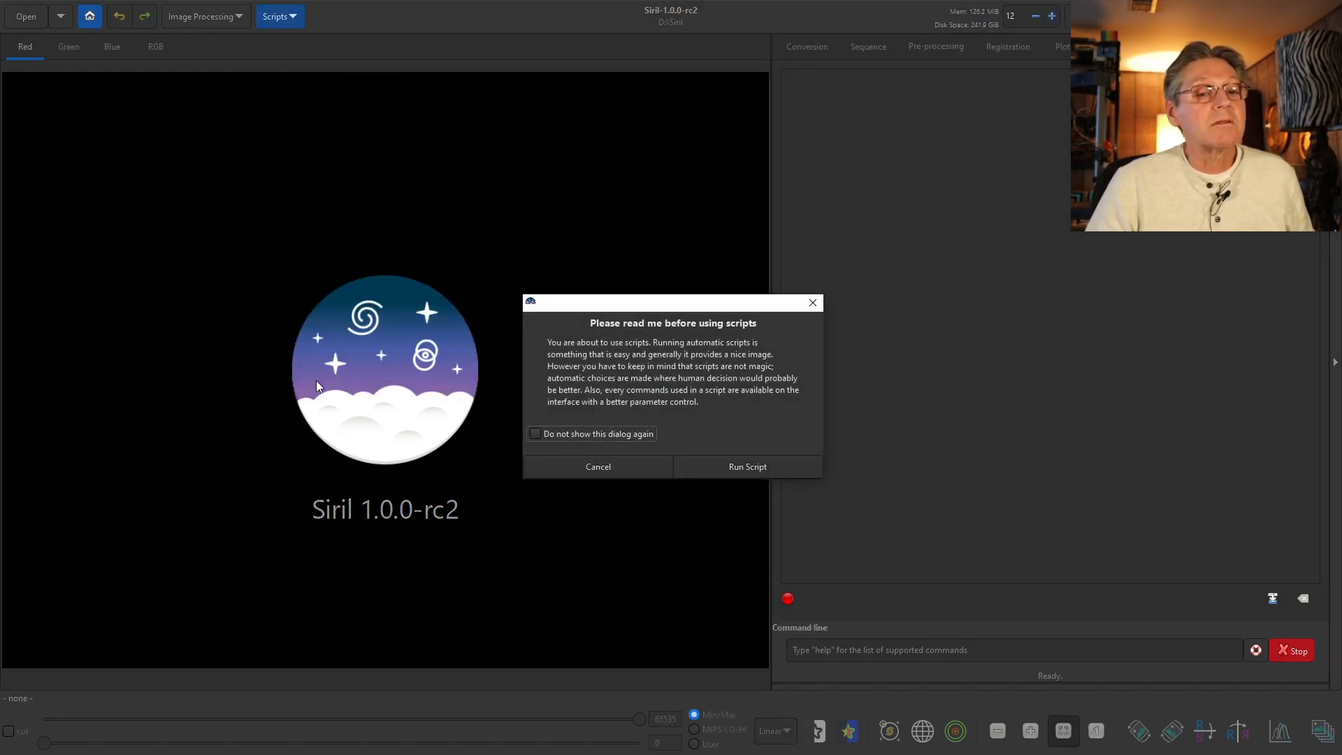
left_click(753, 464)
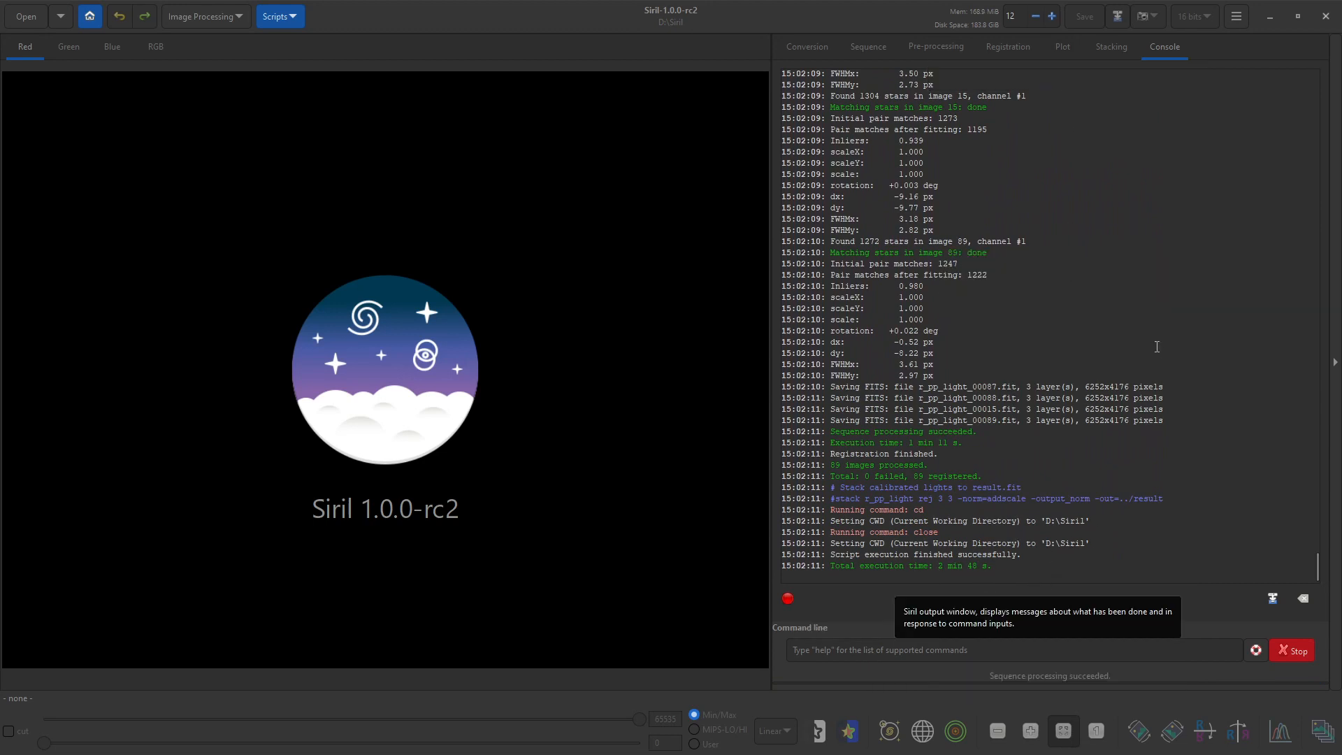
Run the command "cd process" to change the working directory to D:\Siril\process
left_click(856, 653)
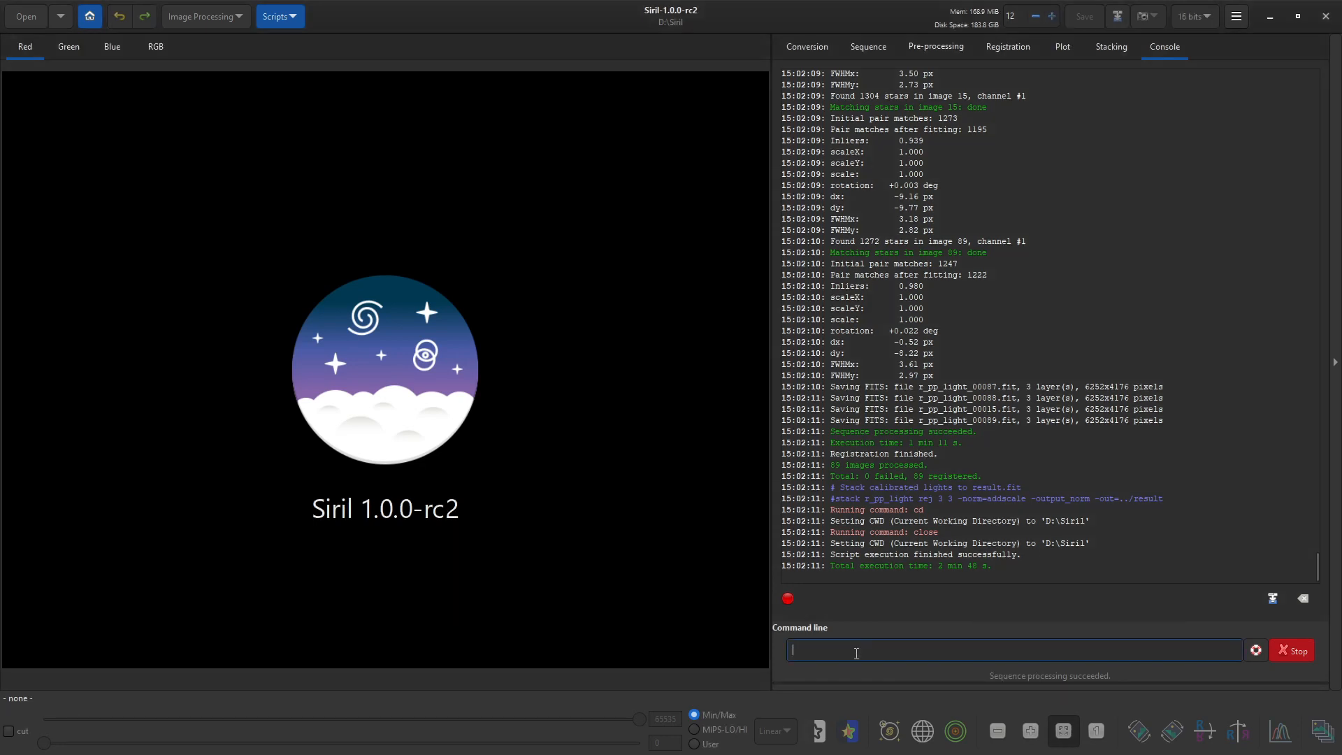
type("cd")
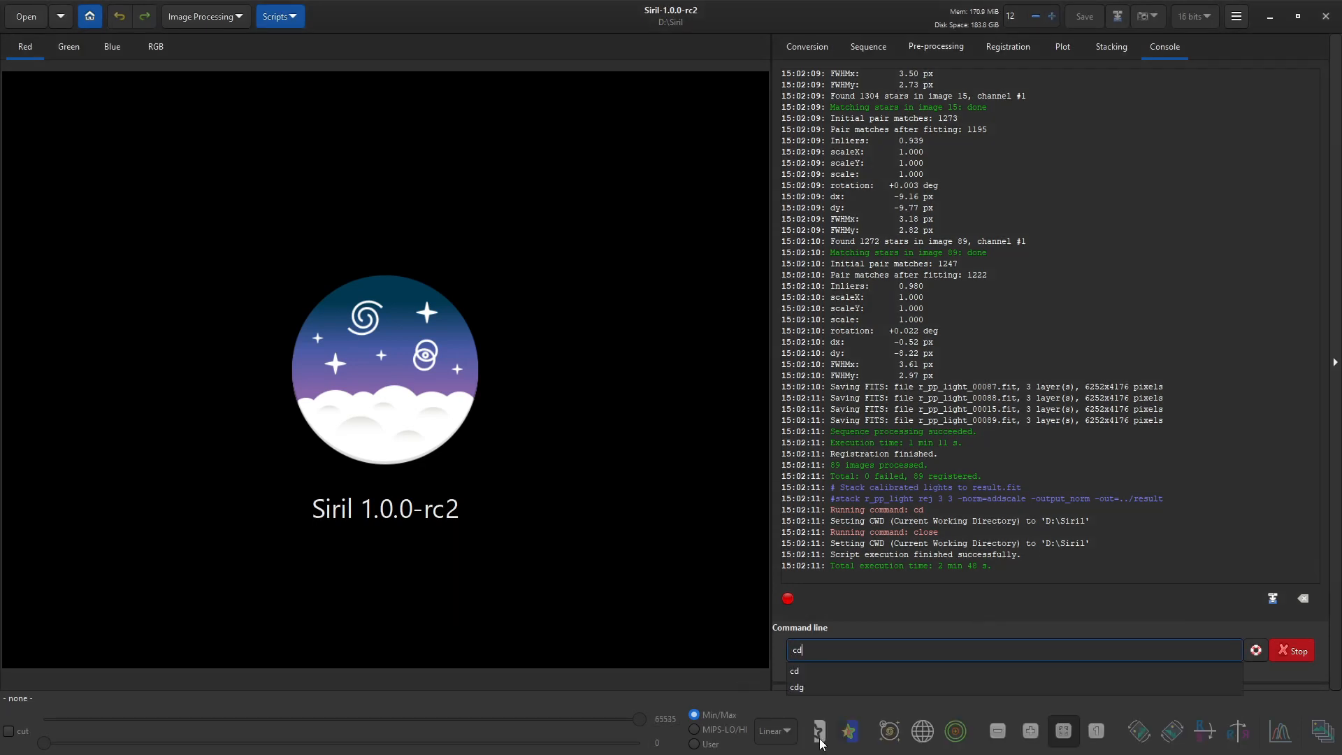
type(" pr")
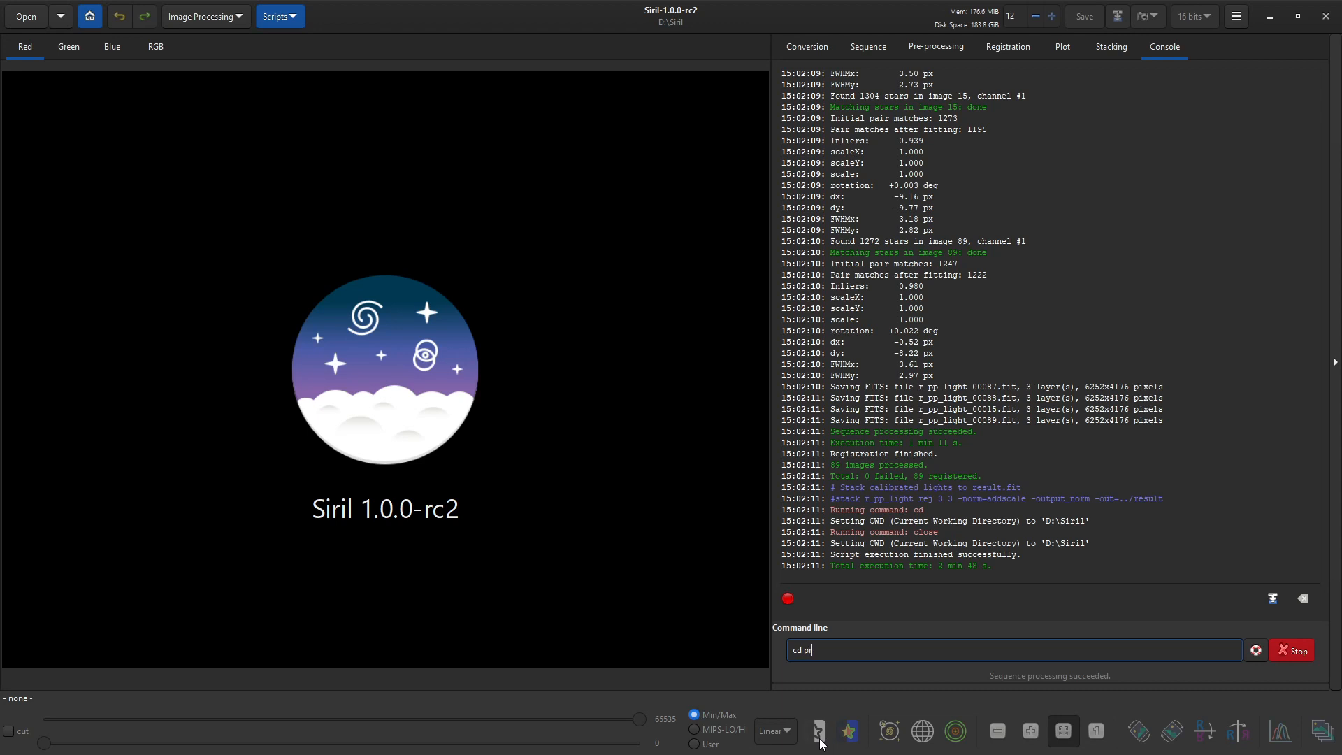
type("ocess")
key("Return")
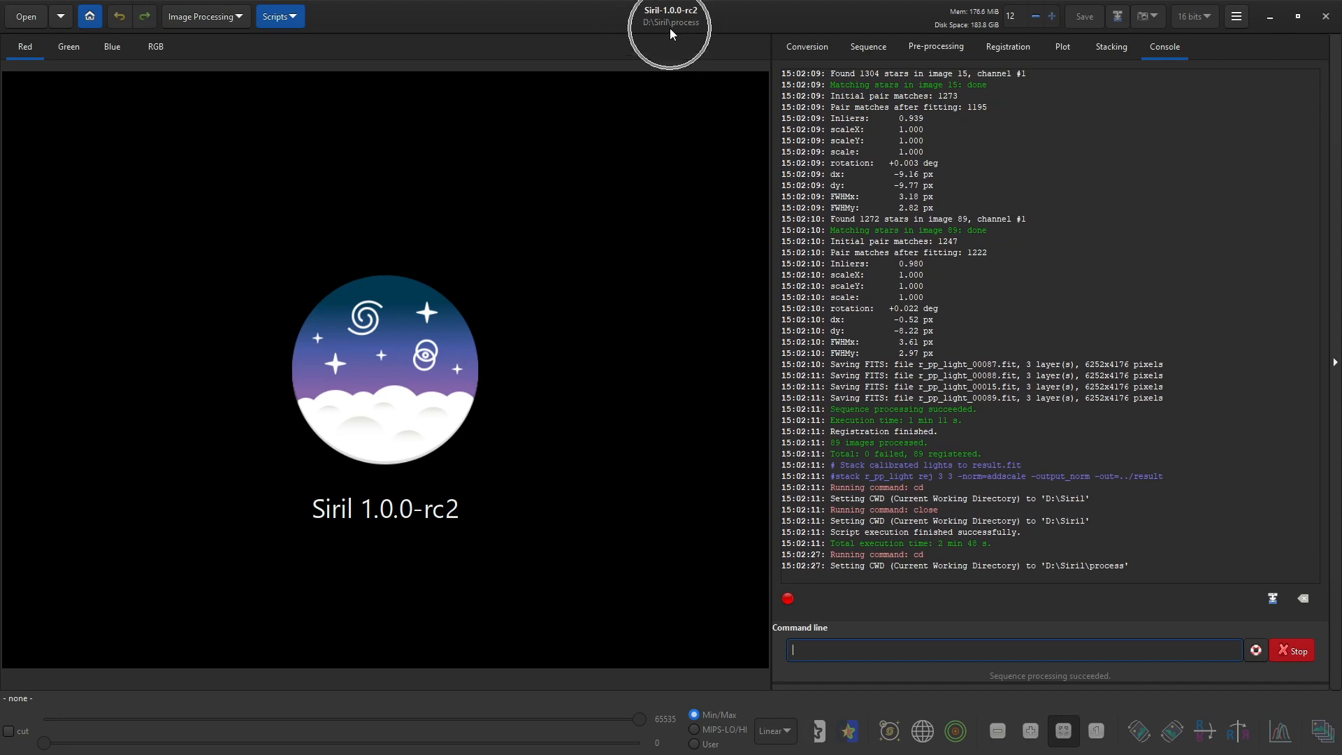
Search the process folder for sequences, load r_pp_light_.seq, and display it with AutoStretch
left_click(871, 66)
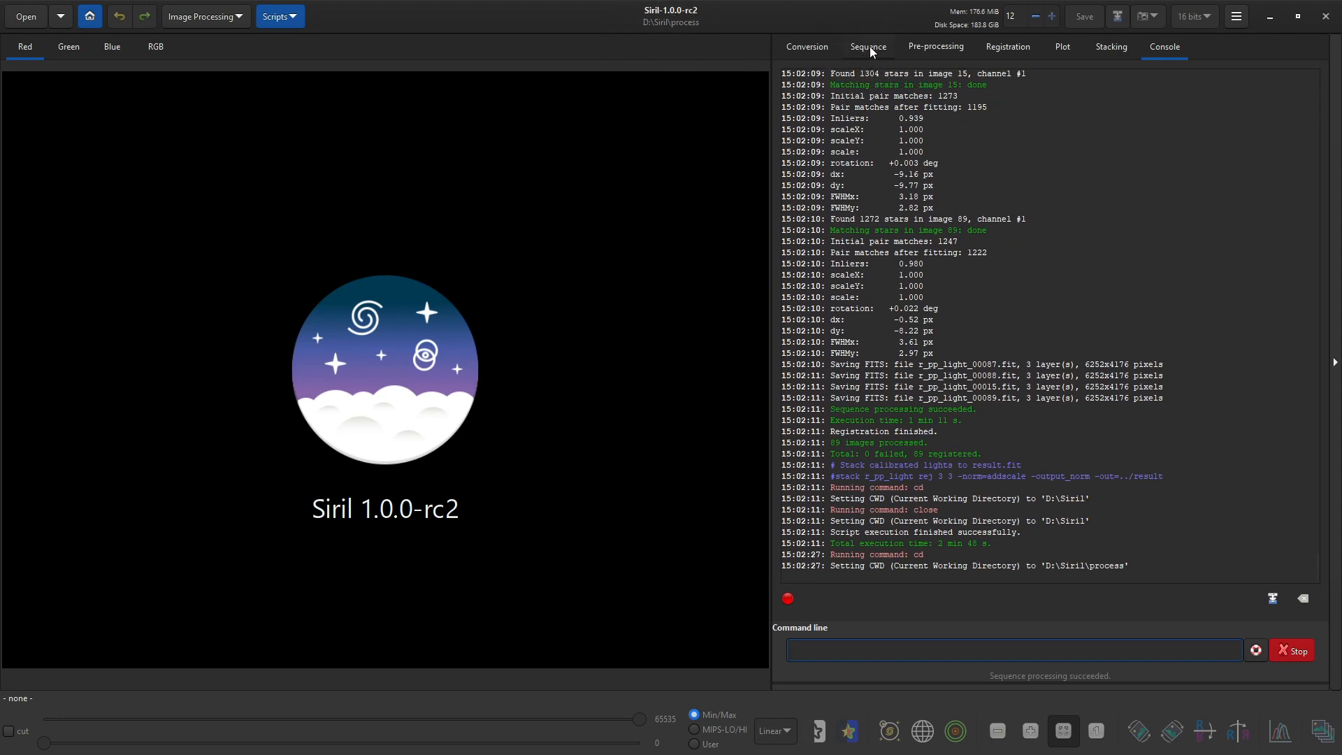
left_click(866, 47)
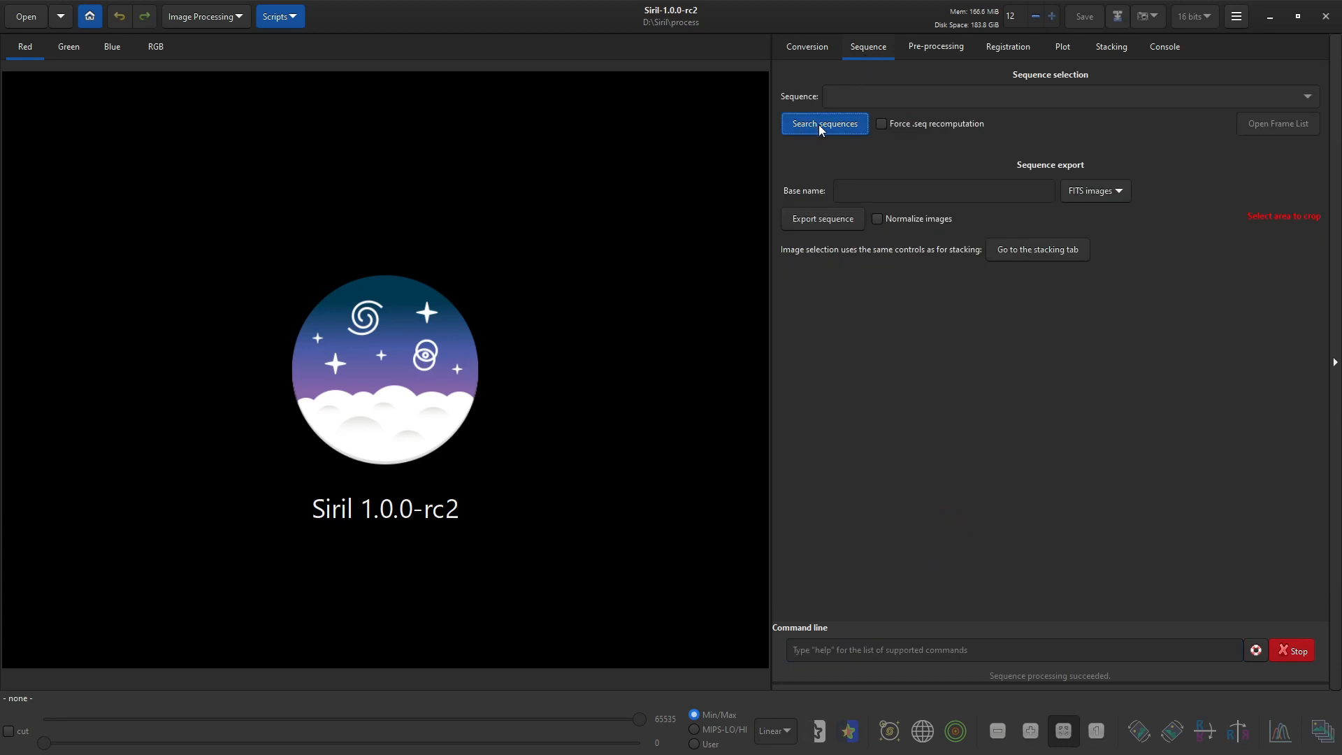
left_click(839, 124)
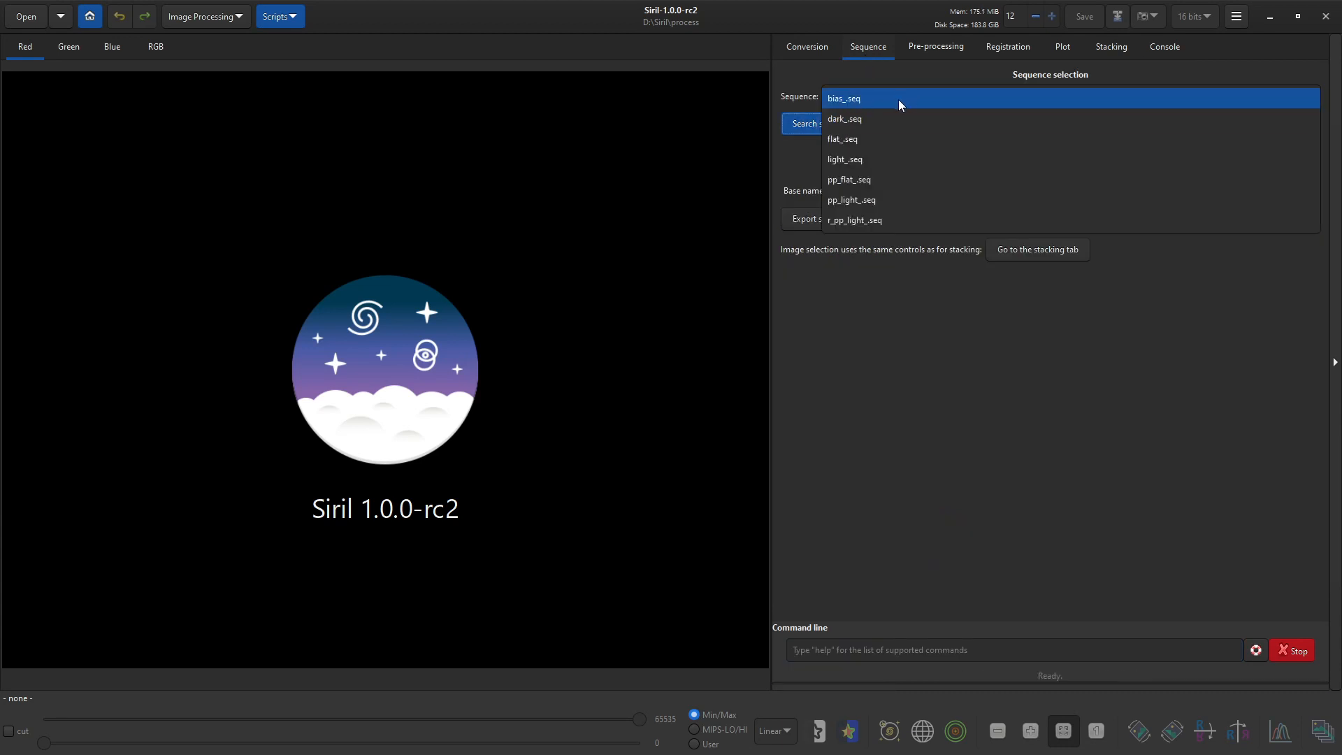
left_click(858, 220)
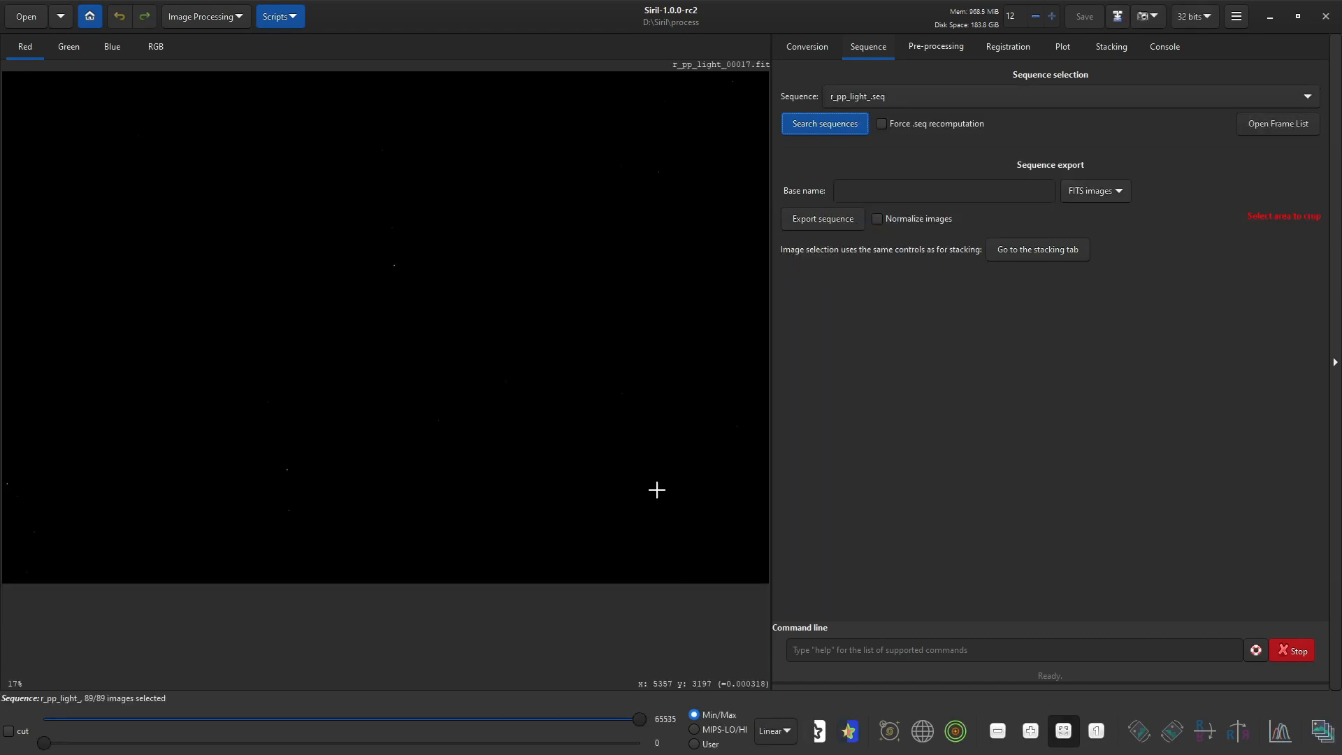
left_click(784, 733)
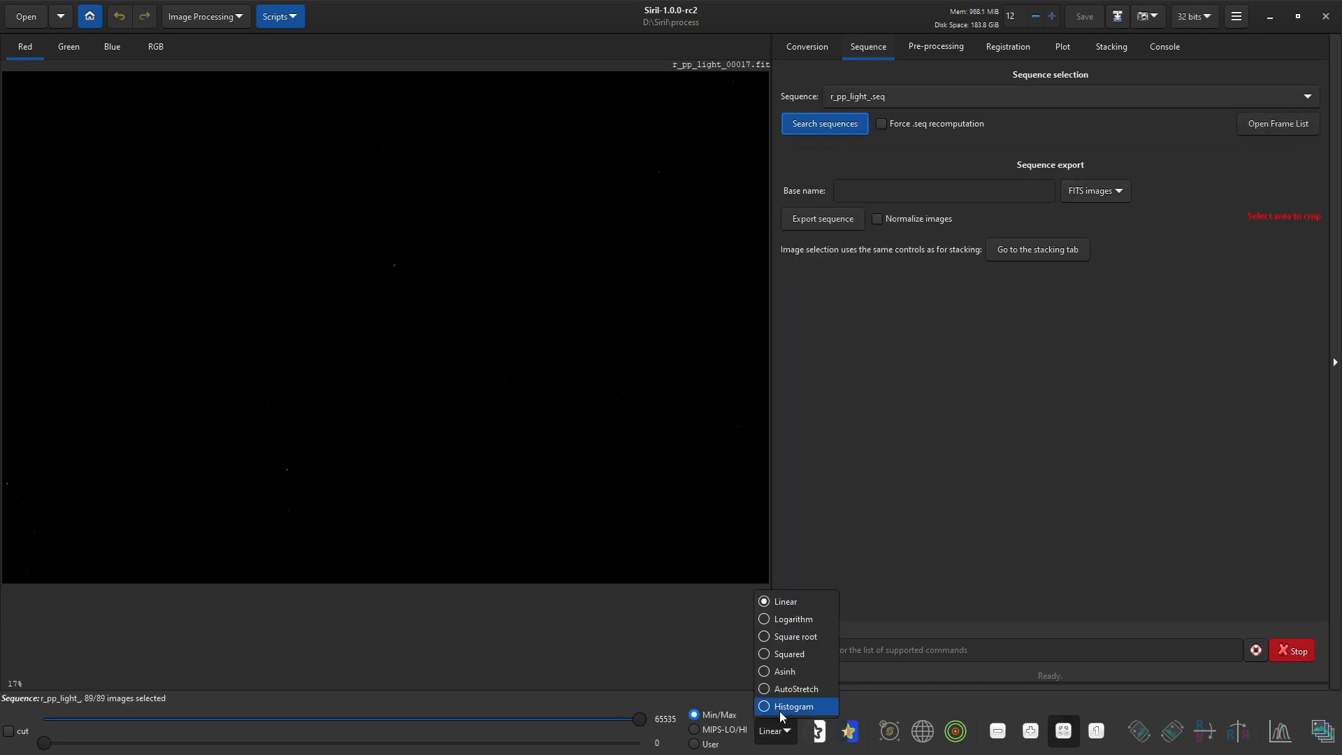
left_click(785, 690)
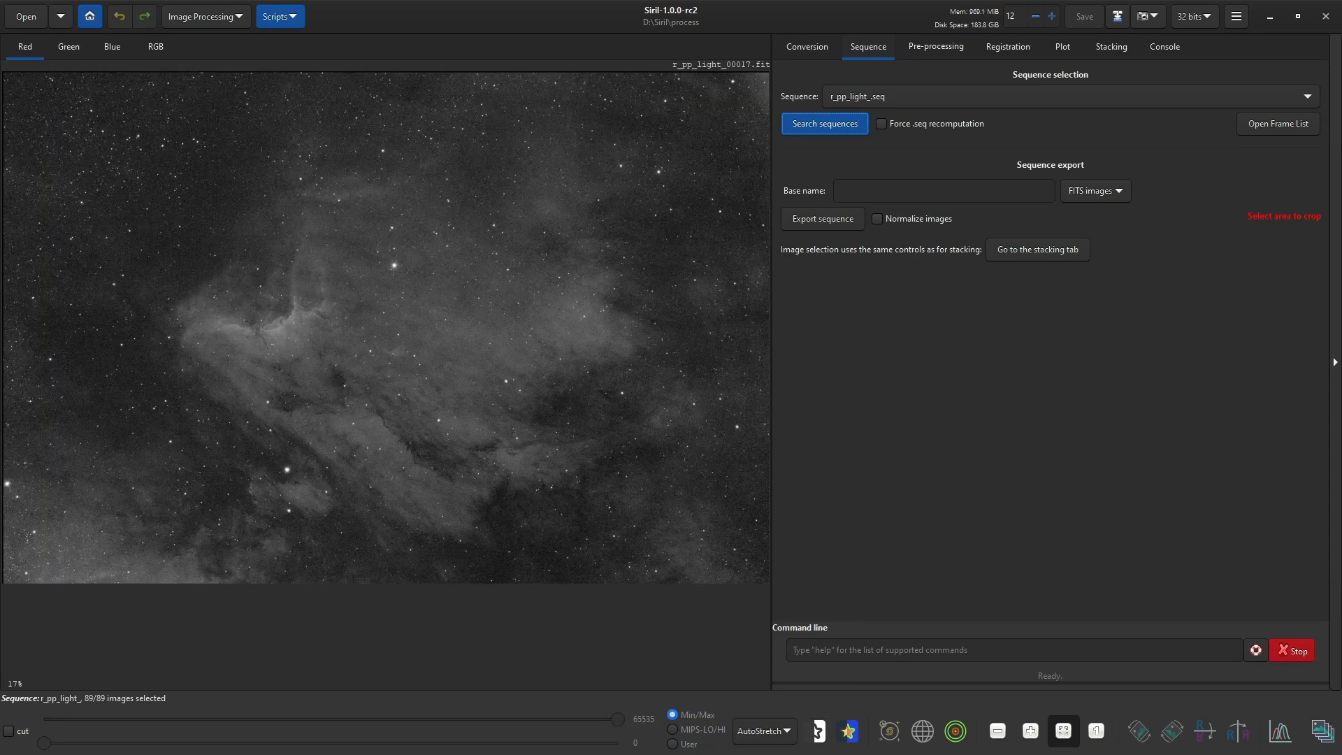
Review the r_pp_light_ frame list and its FWHM values through to the last frame, and close the list
left_click(1319, 732)
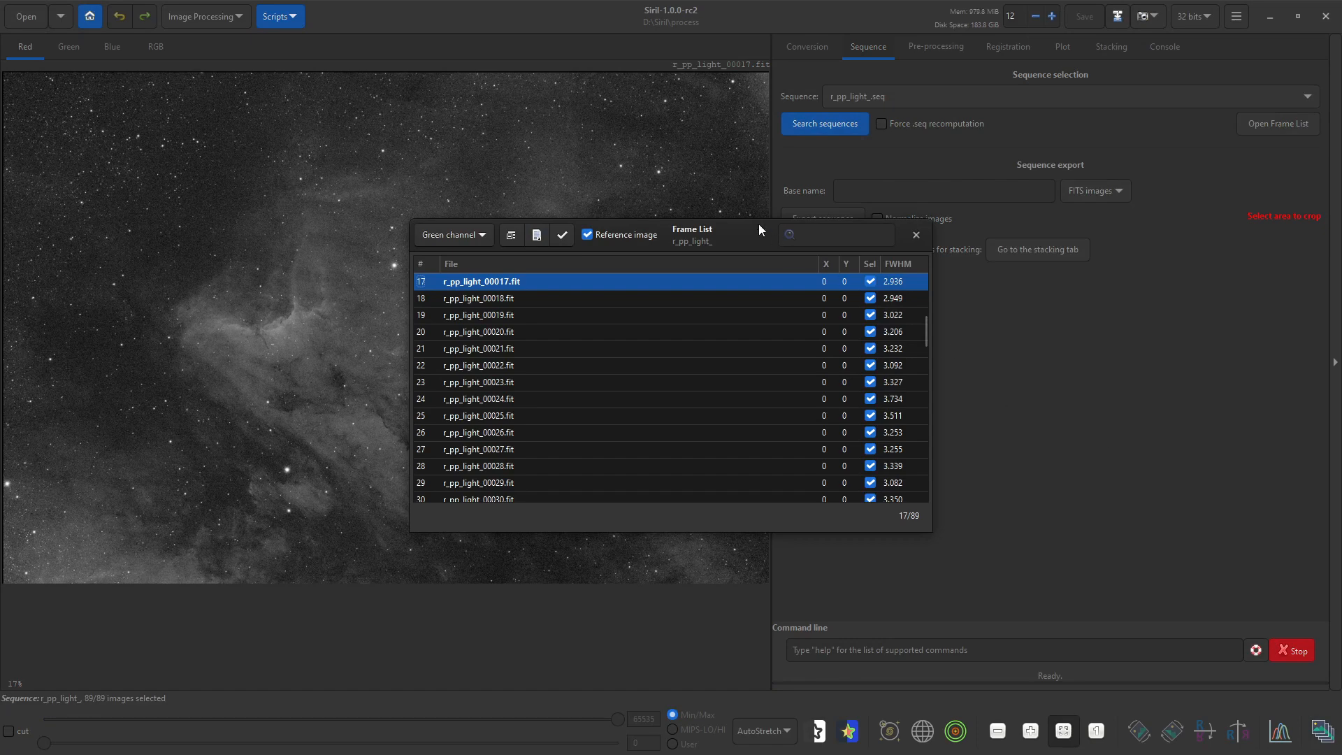
left_click_drag(723, 228, 1082, 262)
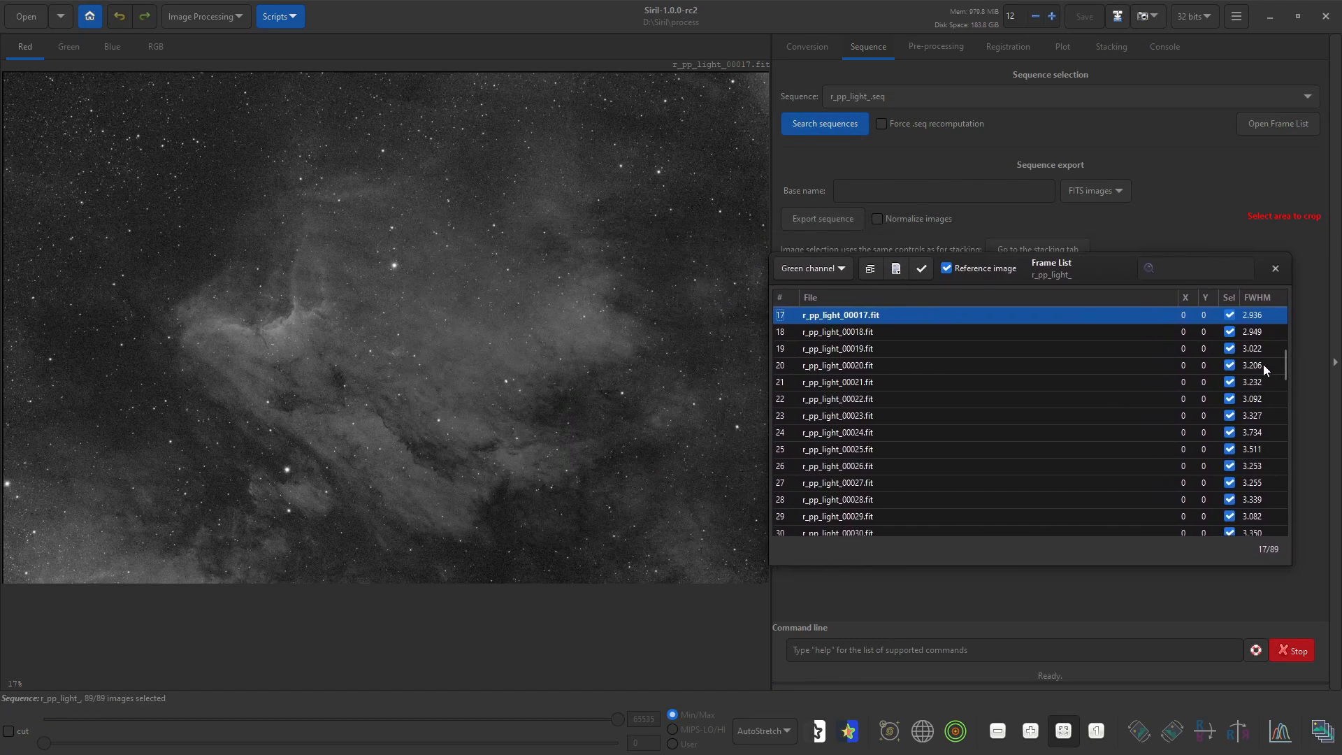
left_click_drag(1284, 360, 1278, 539)
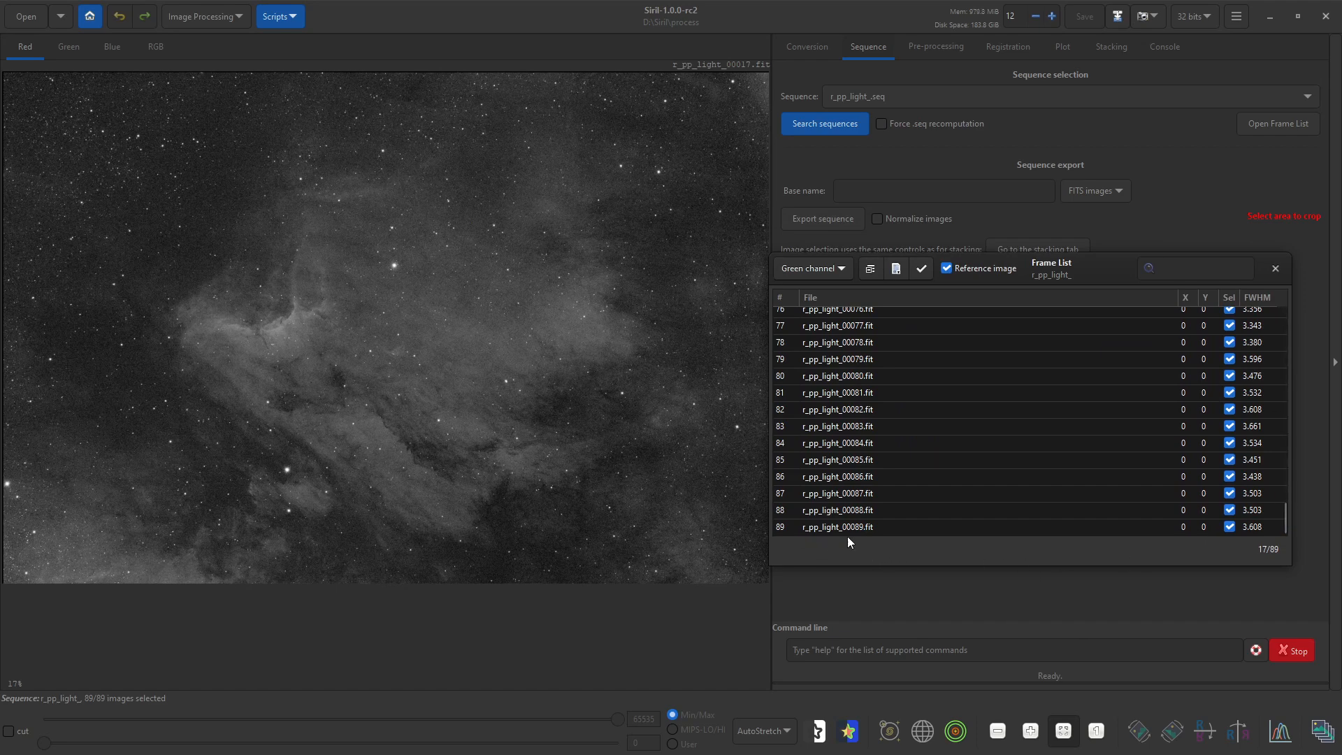
left_click(1276, 267)
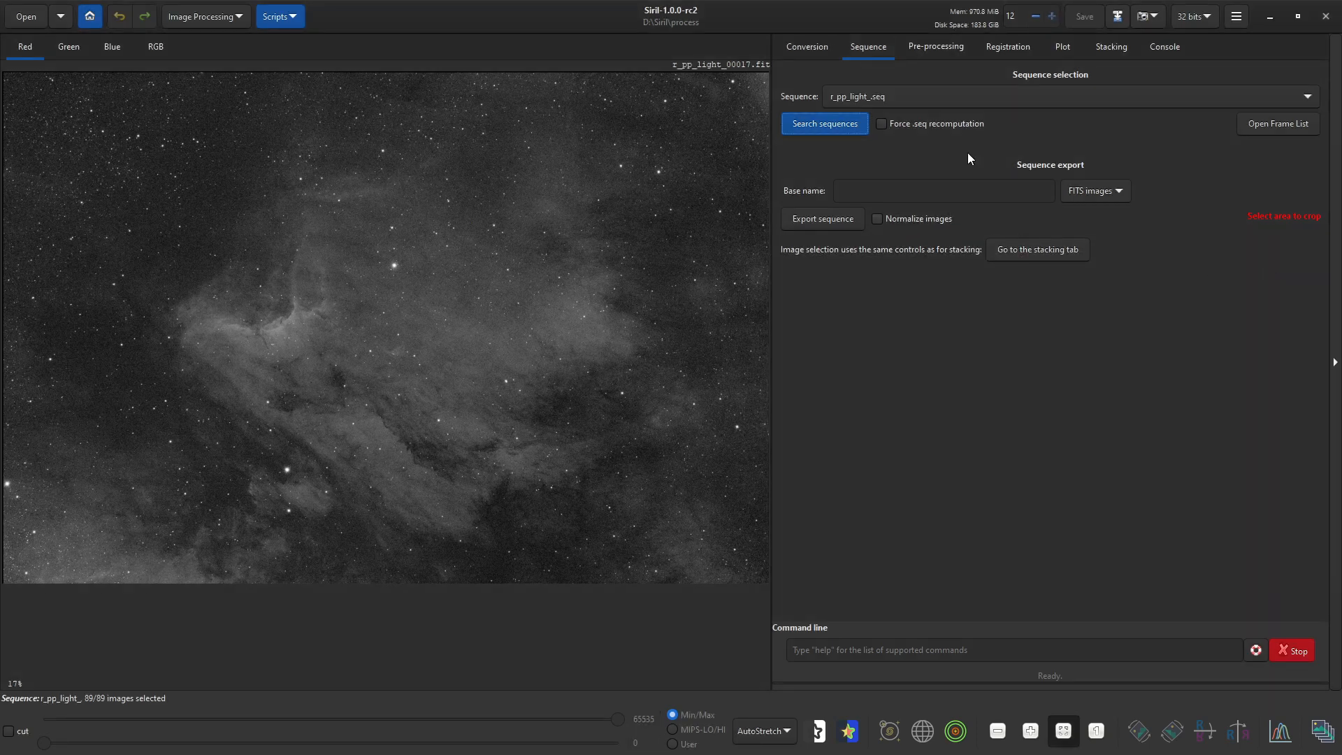
Examine the FWHM plot of the registered frames and open the stacking settings for the sequence
left_click(1062, 47)
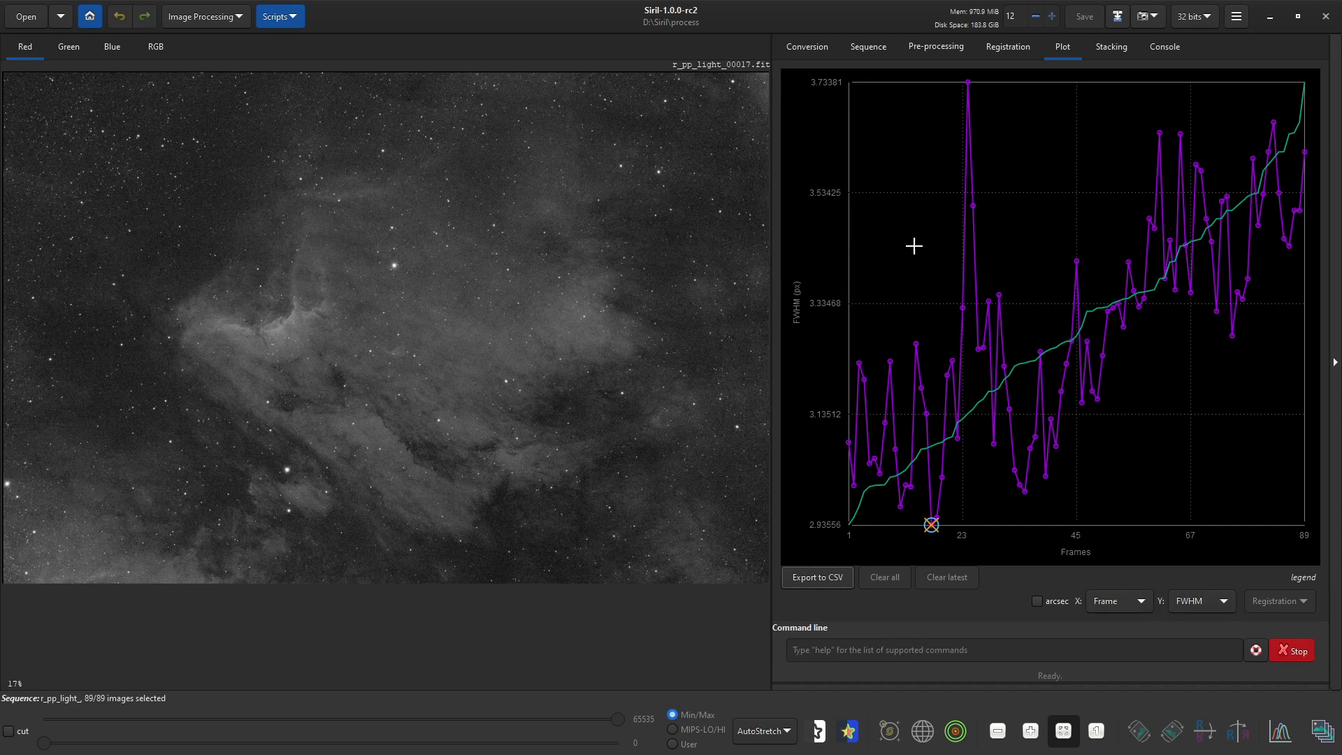
mouse_move(1163, 241)
left_click(1110, 49)
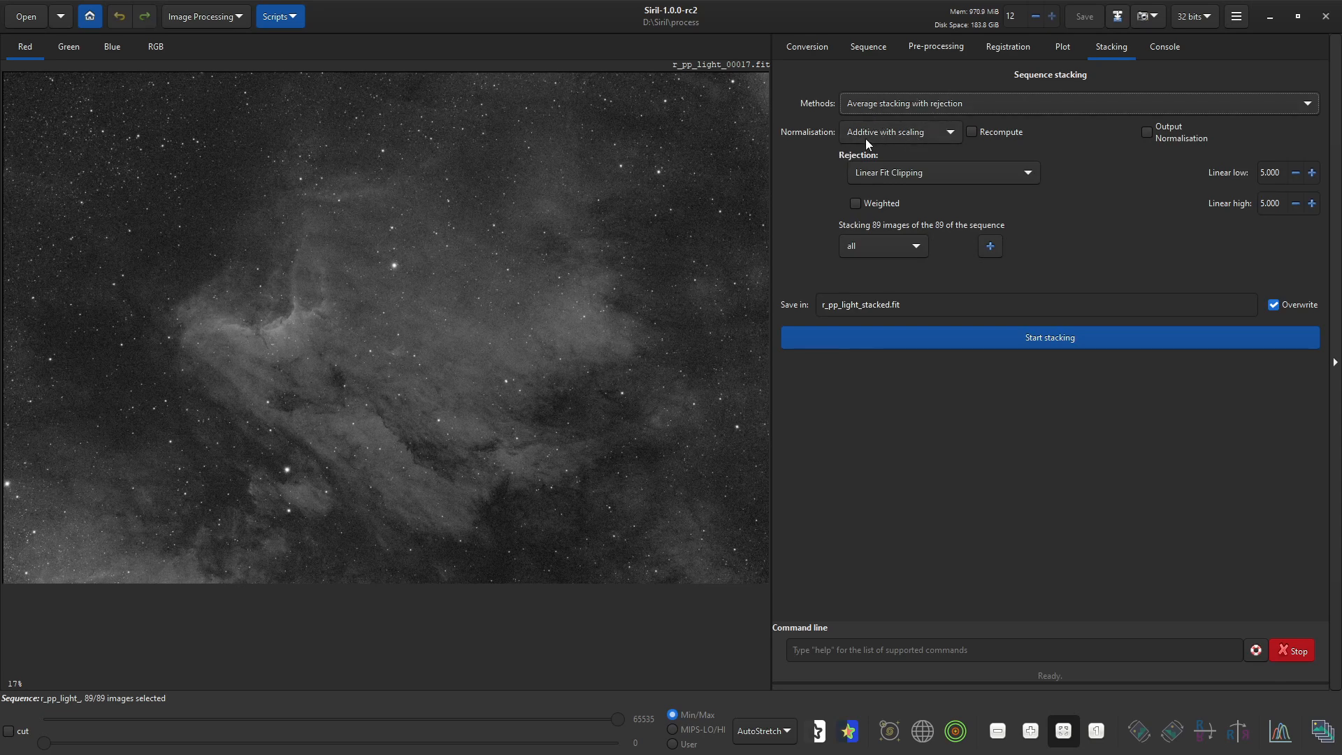
Set the stacking normalisation to Additive and enable weighting for the rejection
left_click(947, 132)
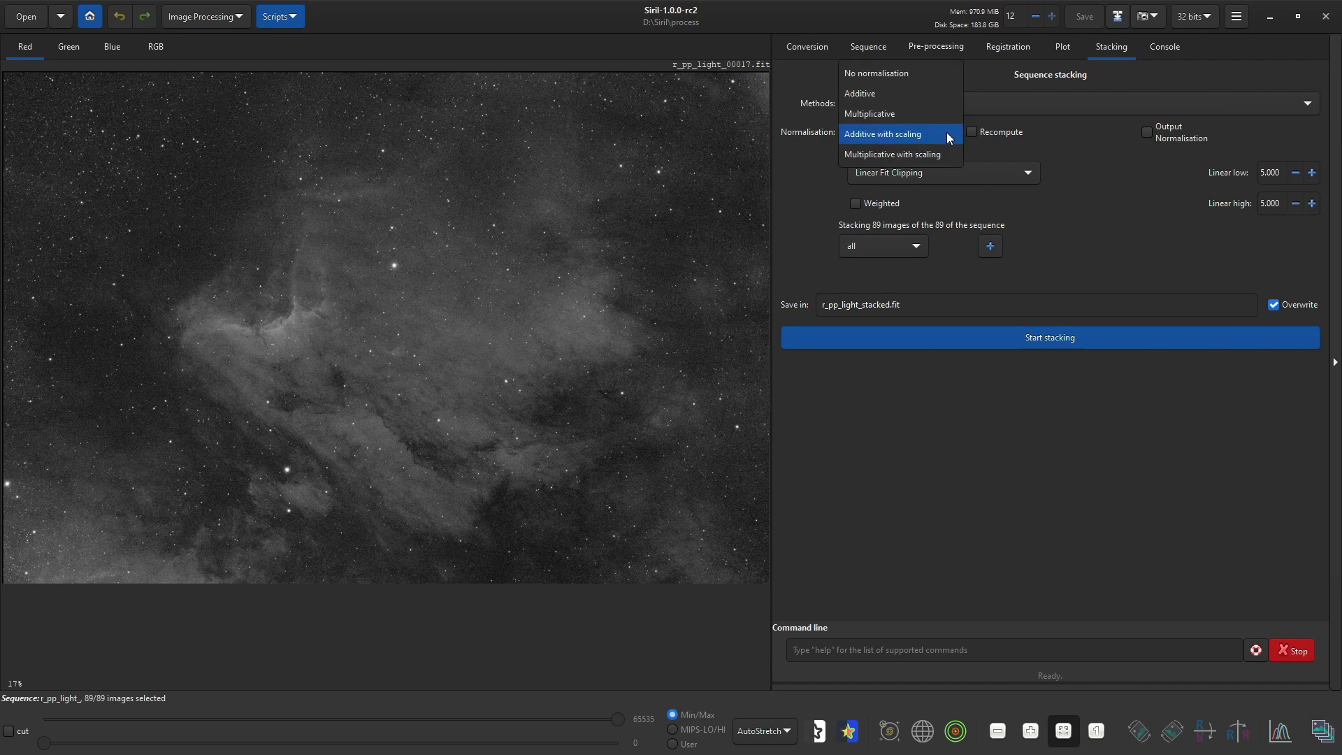
left_click(933, 95)
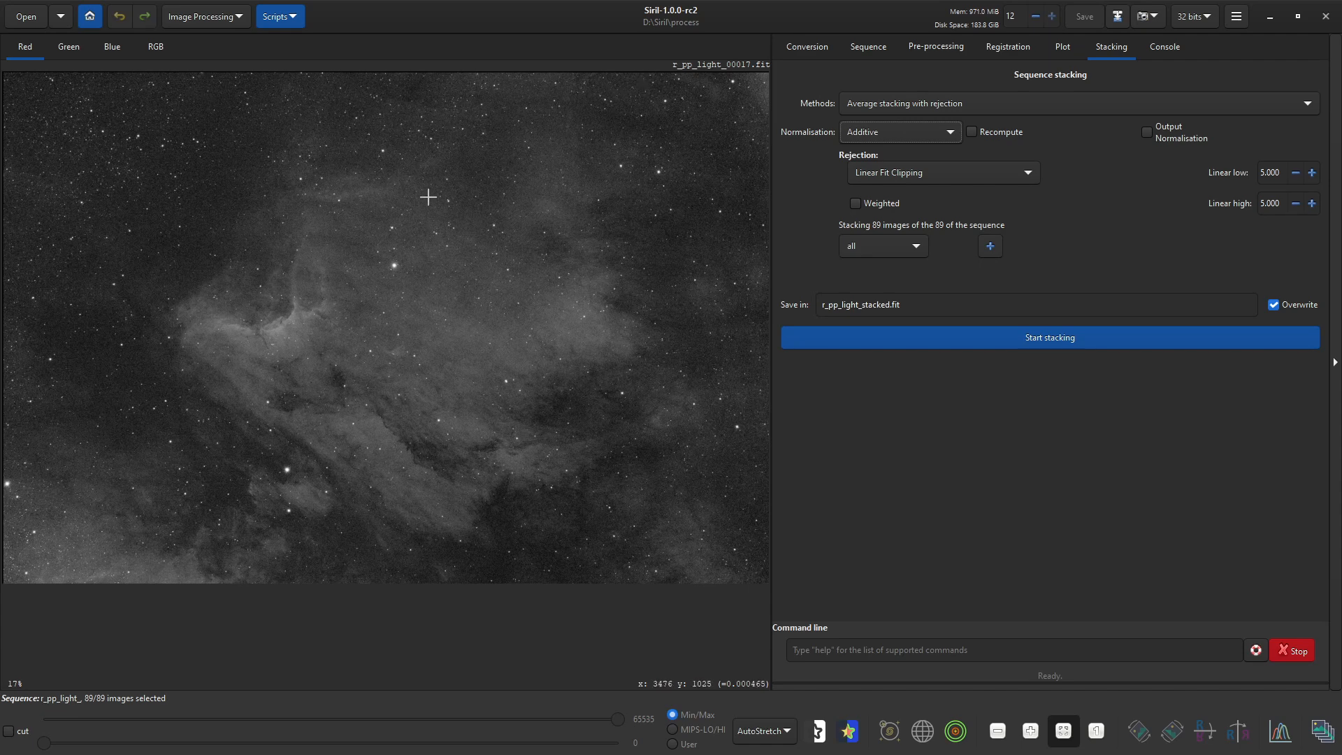
scroll(427, 196, "down", 1)
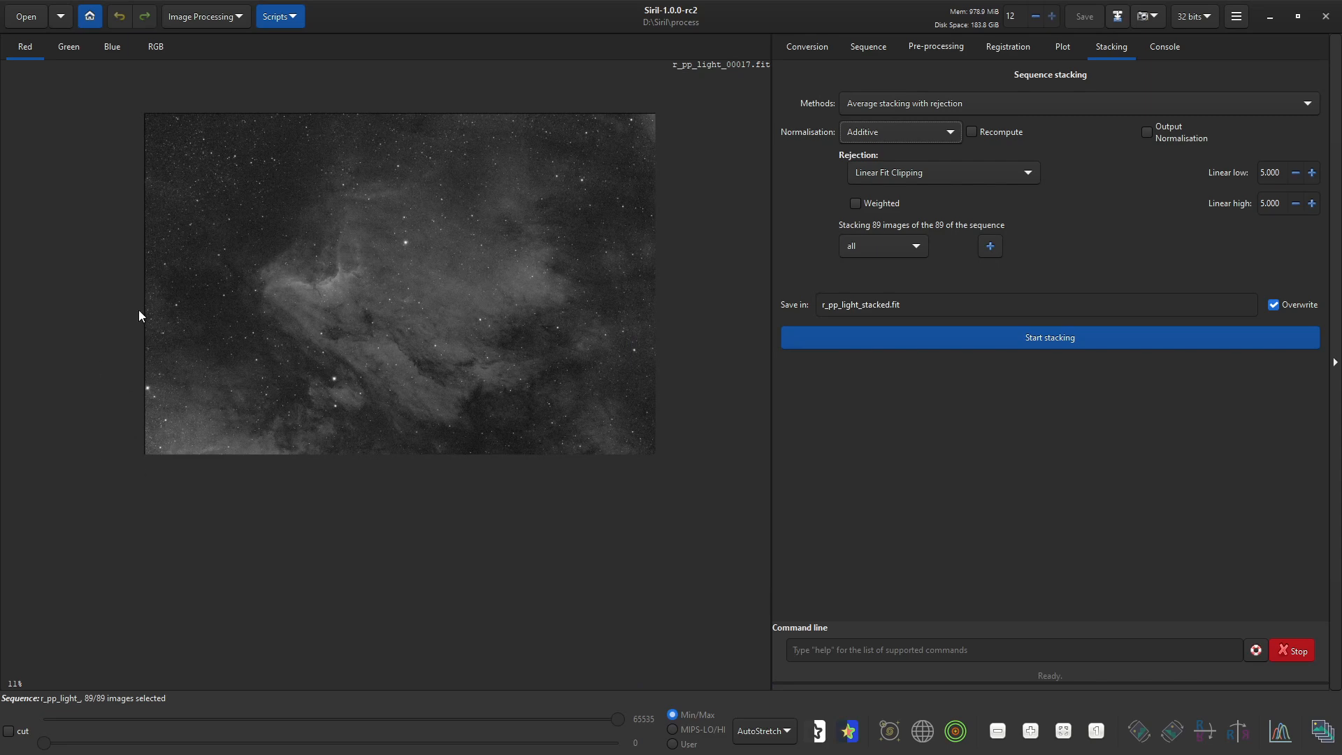
scroll(473, 231, "up", 1)
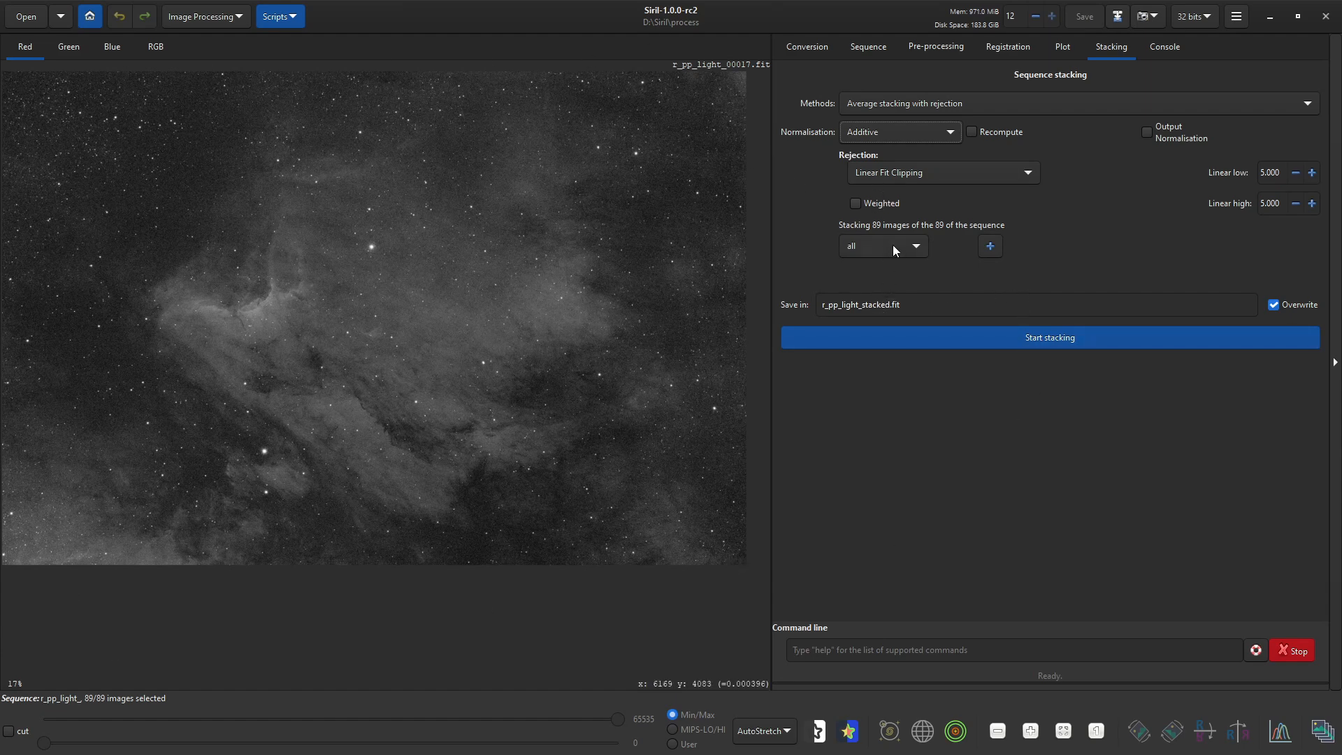
left_click(856, 204)
Filter the images to stack by FWHM, keeping the best 78 percent
left_click(913, 246)
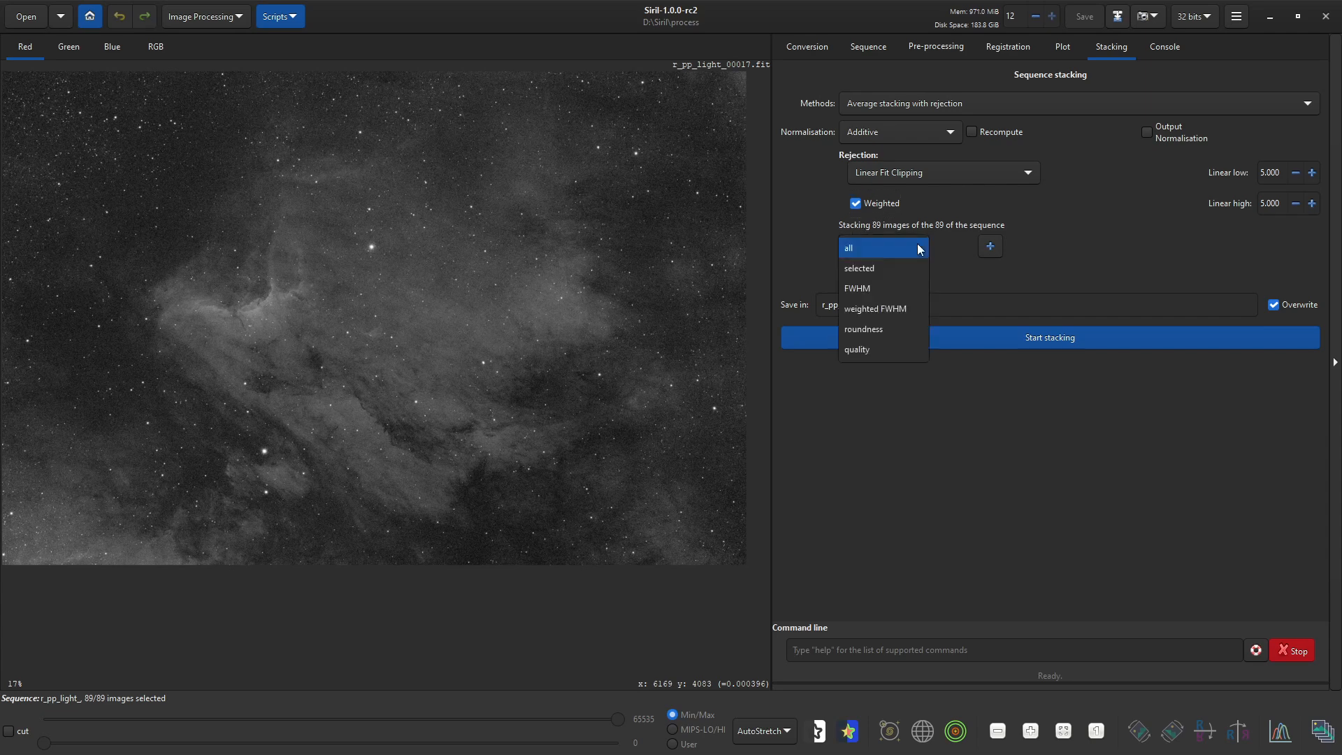
left_click(891, 291)
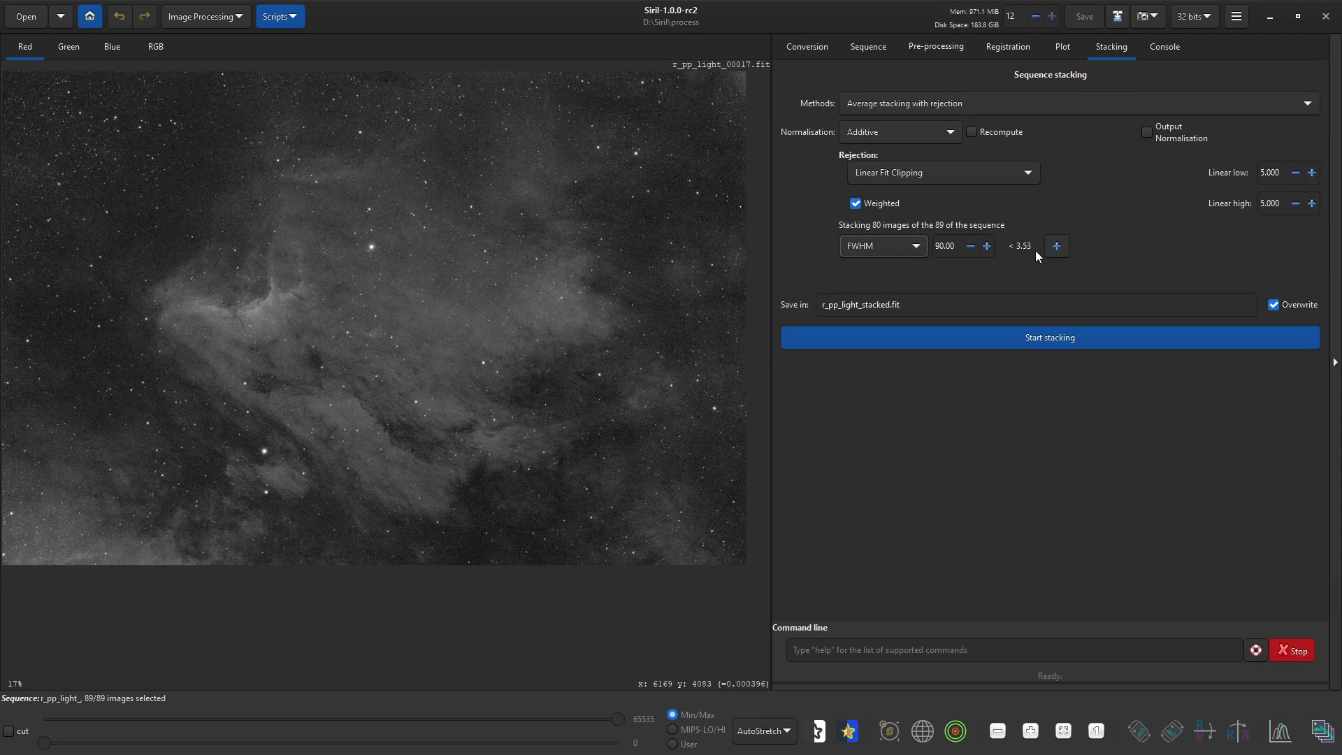
left_click(971, 248)
left_click(971, 248)
left_click(972, 247)
left_click(971, 247)
left_click(972, 247)
left_click(1057, 246)
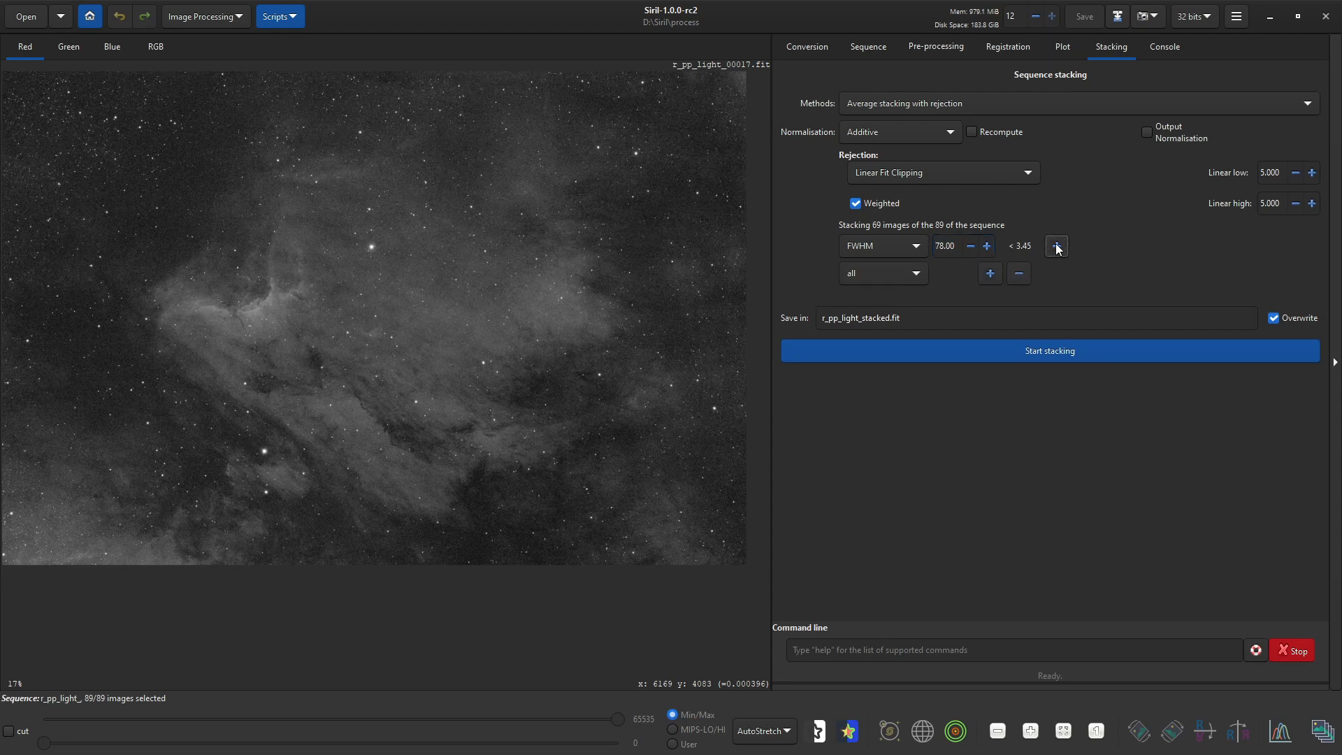
left_click(914, 274)
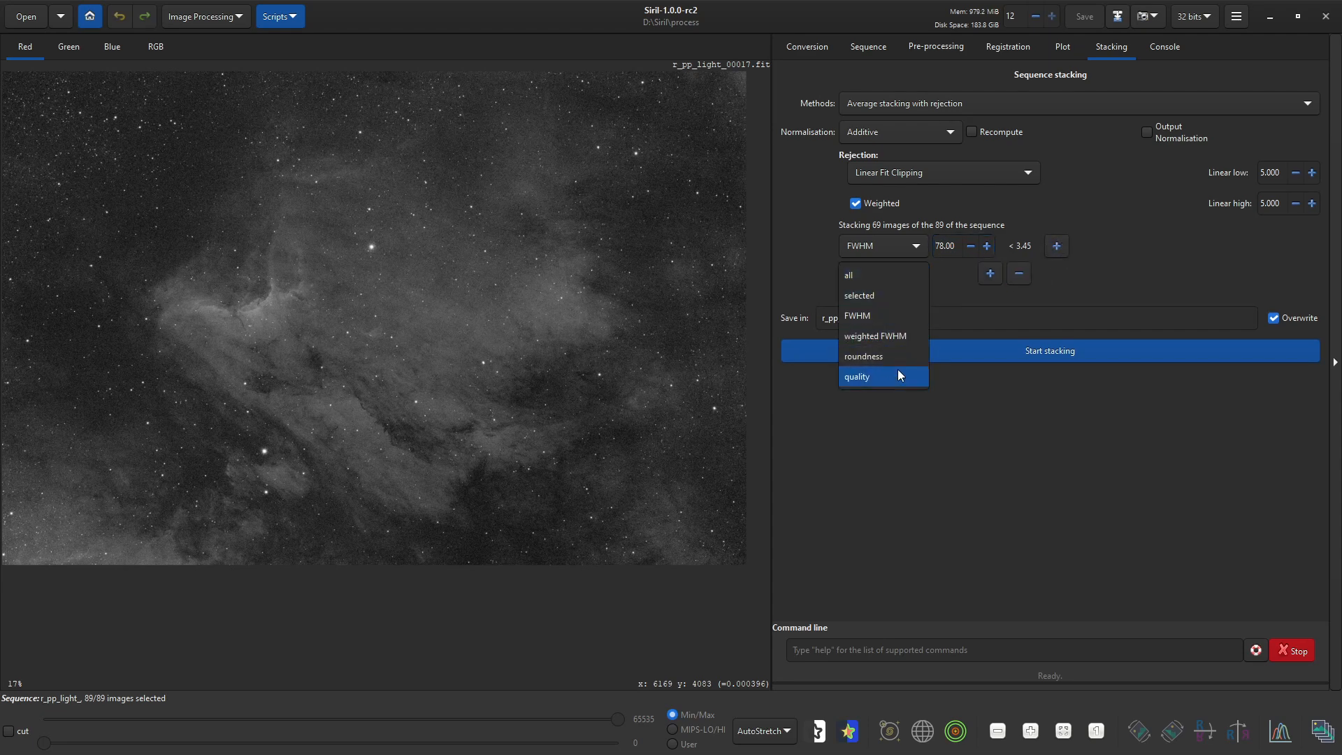
left_click(1071, 288)
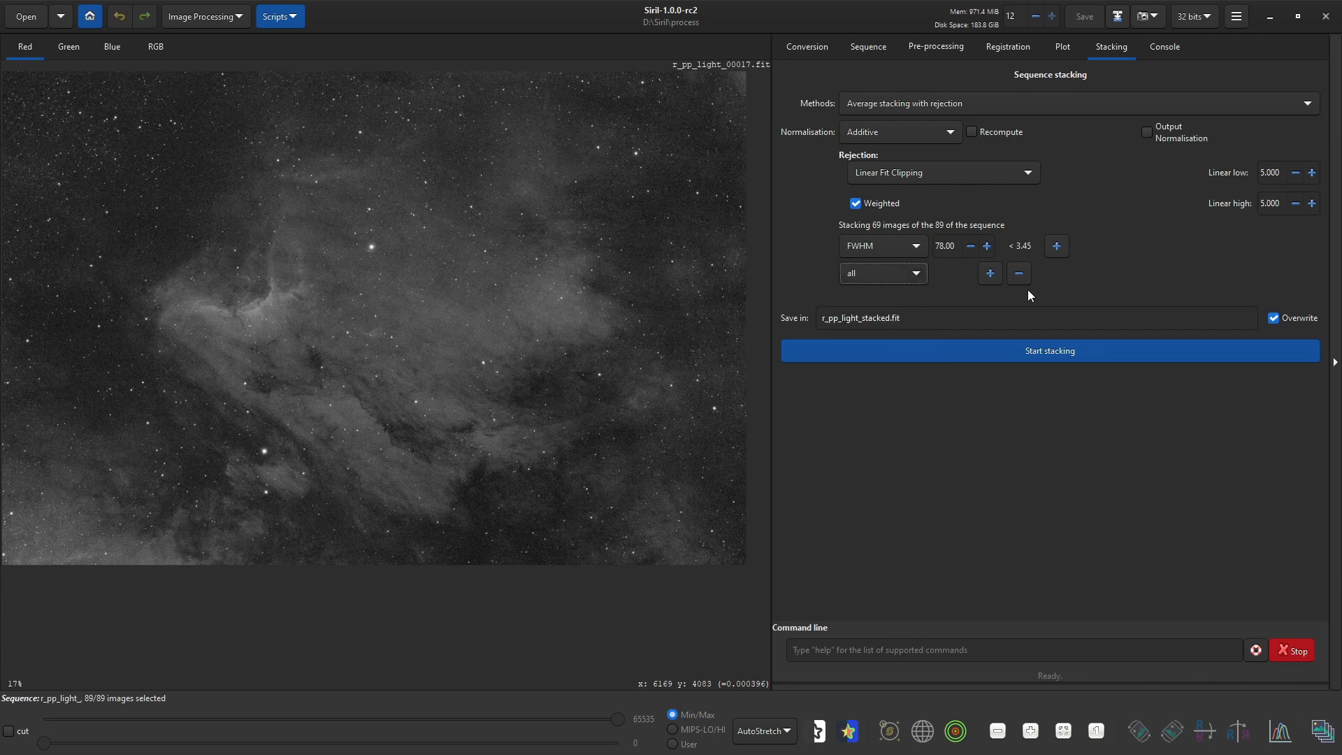
left_click(1016, 276)
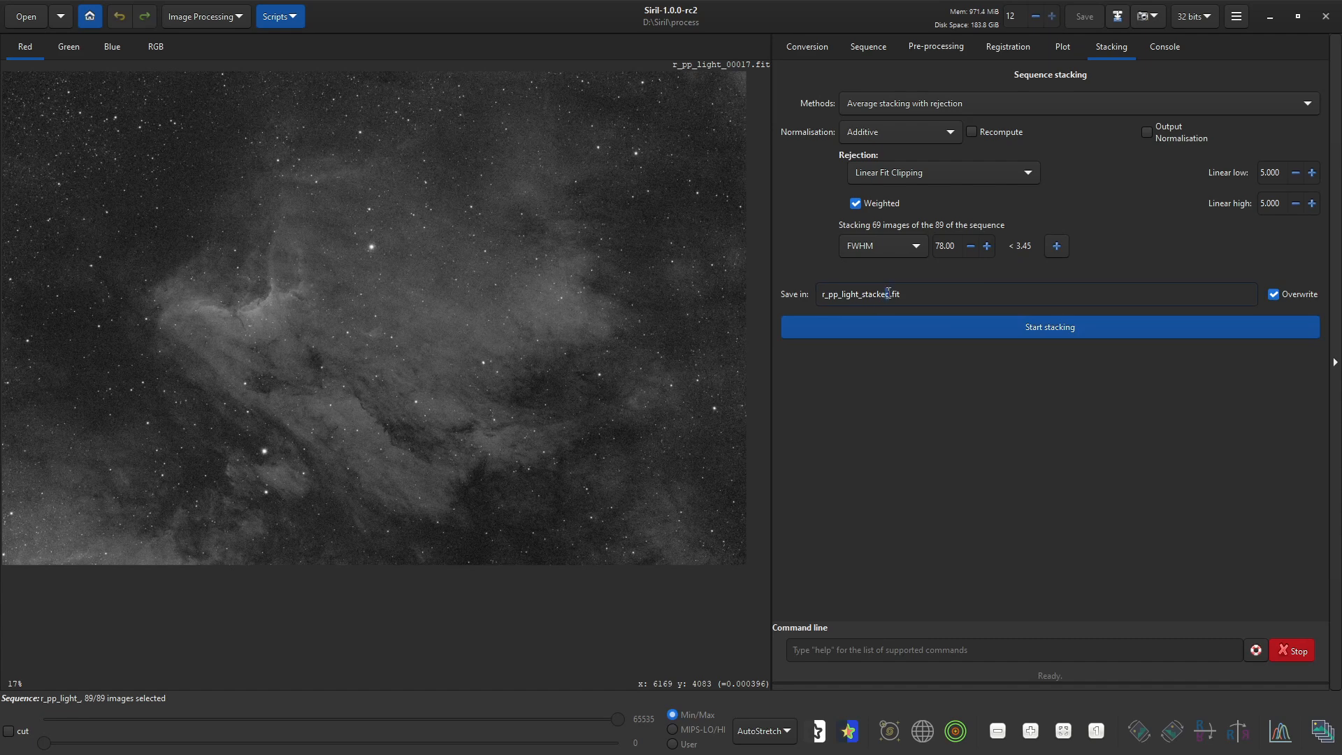
Name the output file Pelican-Stacked.fit and start stacking the sequence
left_click_drag(890, 293, 776, 293)
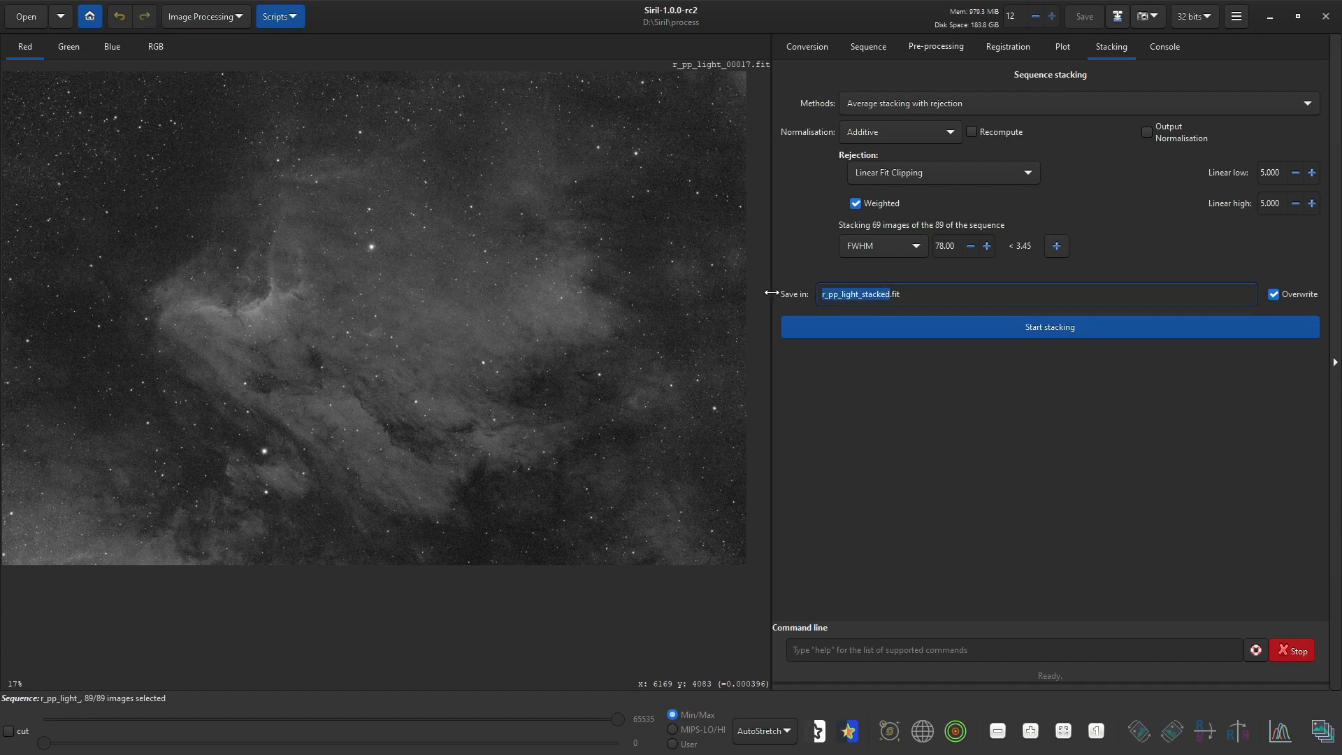
type("Pelican-Statc")
key("BackSpace")
key("BackSpace")
type("cked")
left_click(1026, 331)
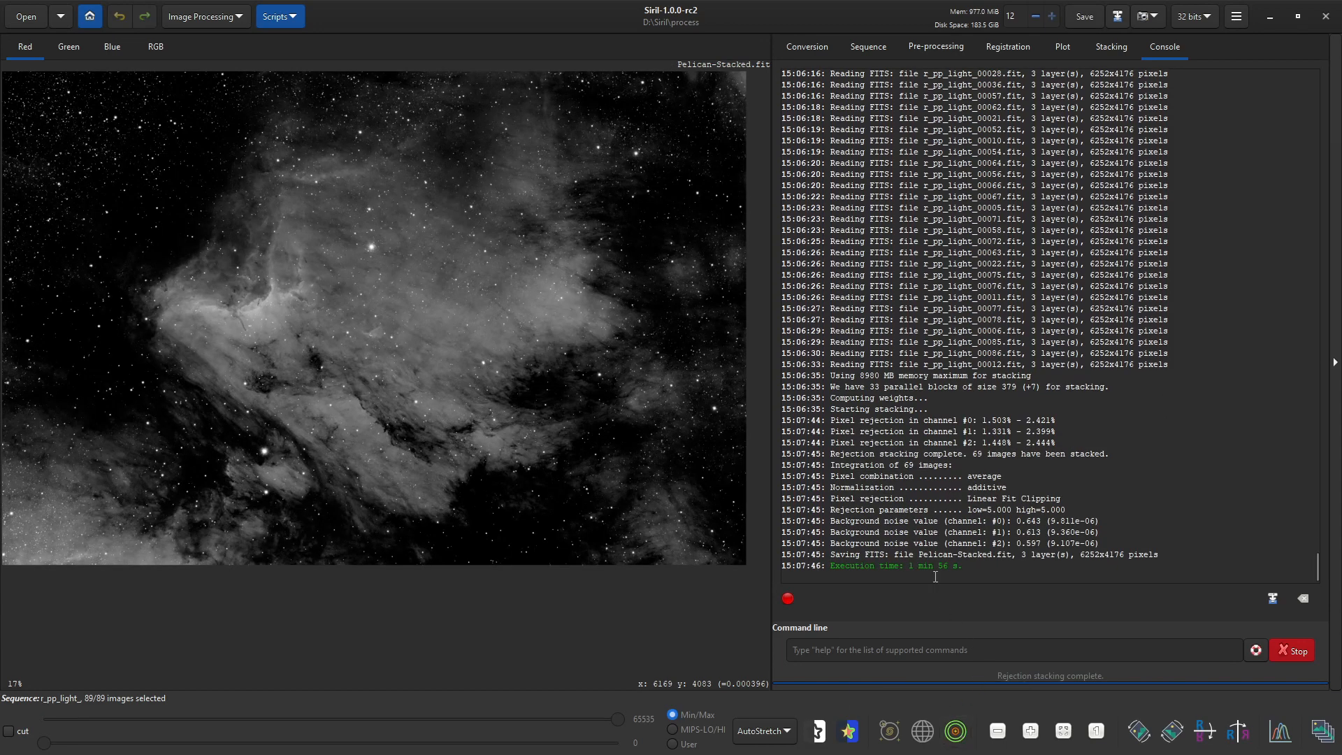
Review the stacking log up to the final integration summary, and display the green channel of the stacked image
scroll(949, 518, "up", 10)
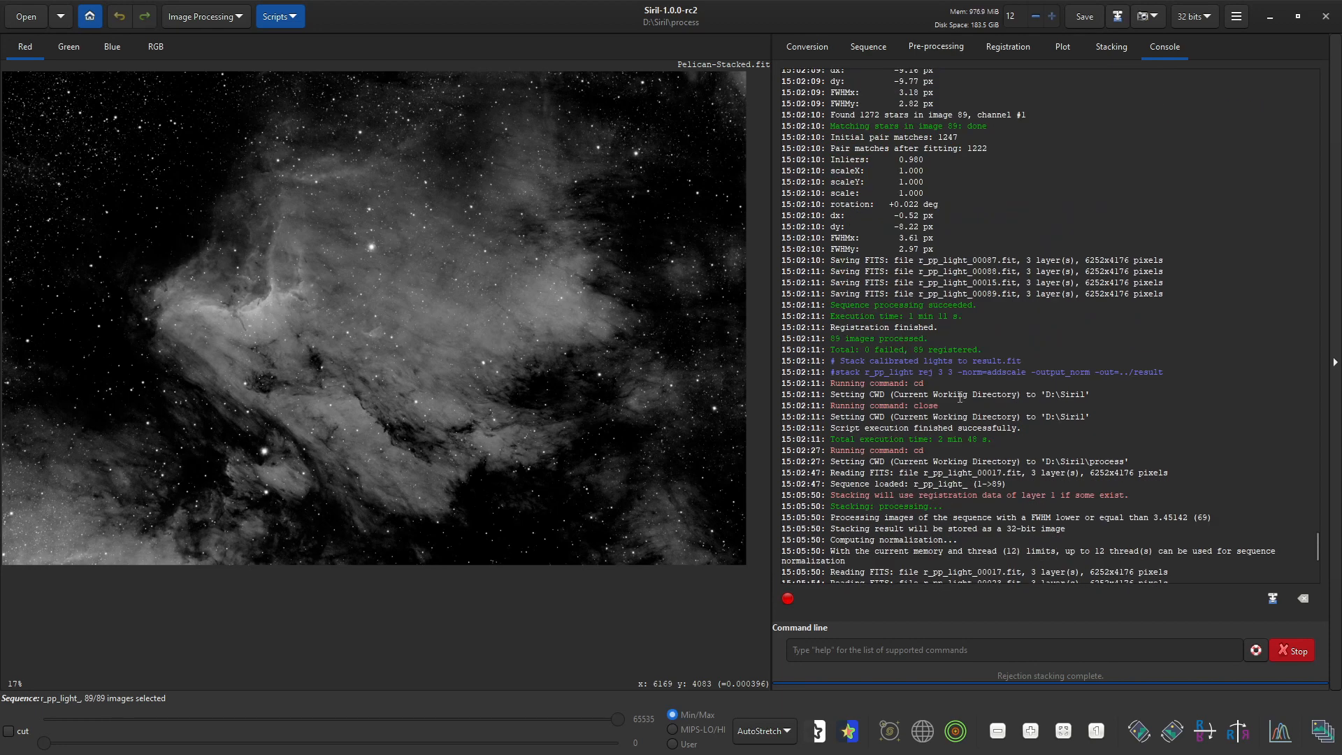
scroll(961, 335, "down", 3)
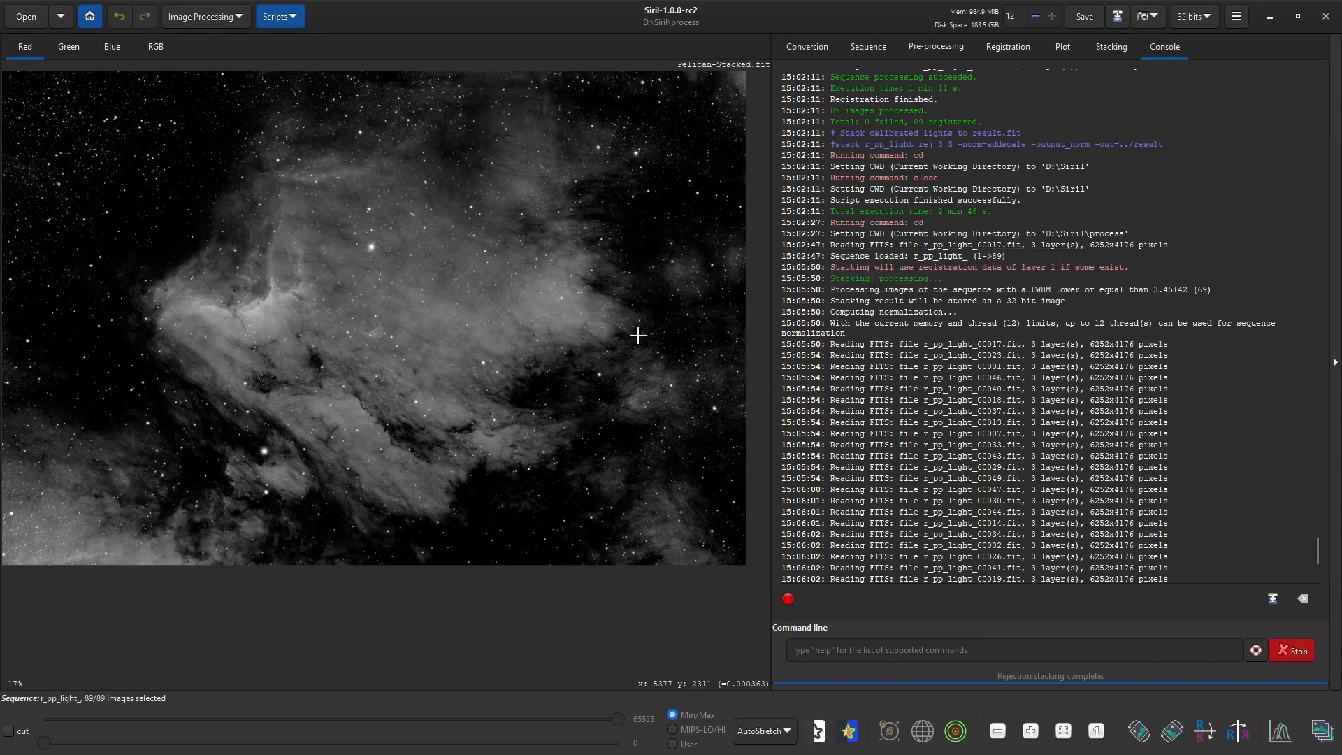
scroll(964, 322, "down", 10)
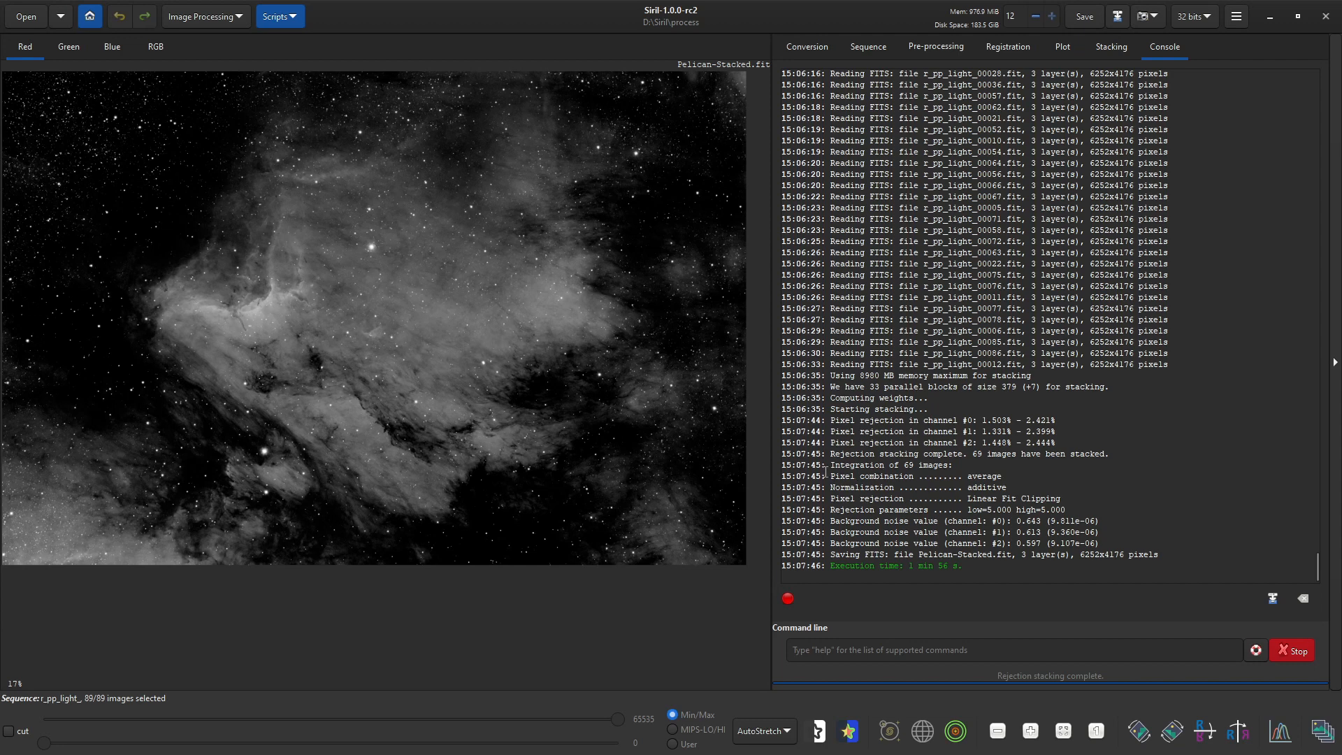
left_click(940, 474)
left_click(911, 473)
left_click(67, 45)
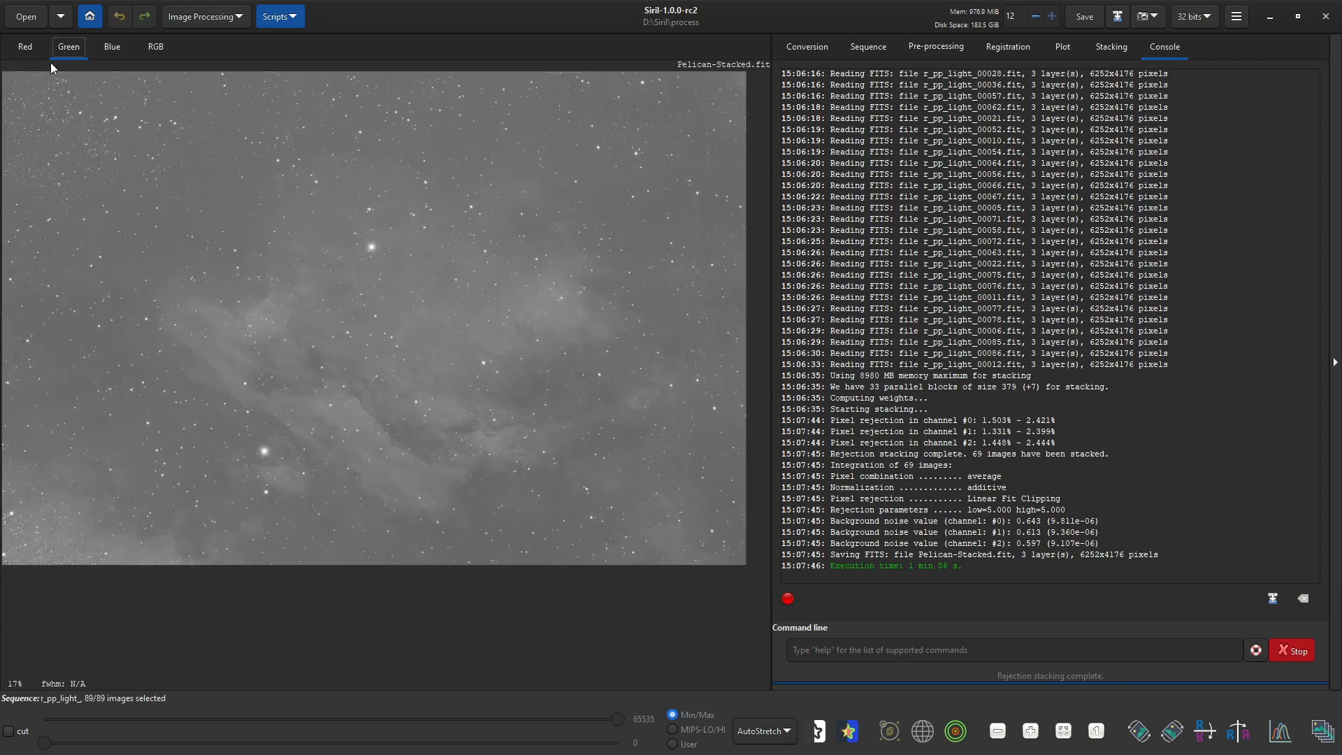
Generate Background Extraction samples with degree order 1, 14 samples per line and a tolerance of 0.24
left_click(209, 17)
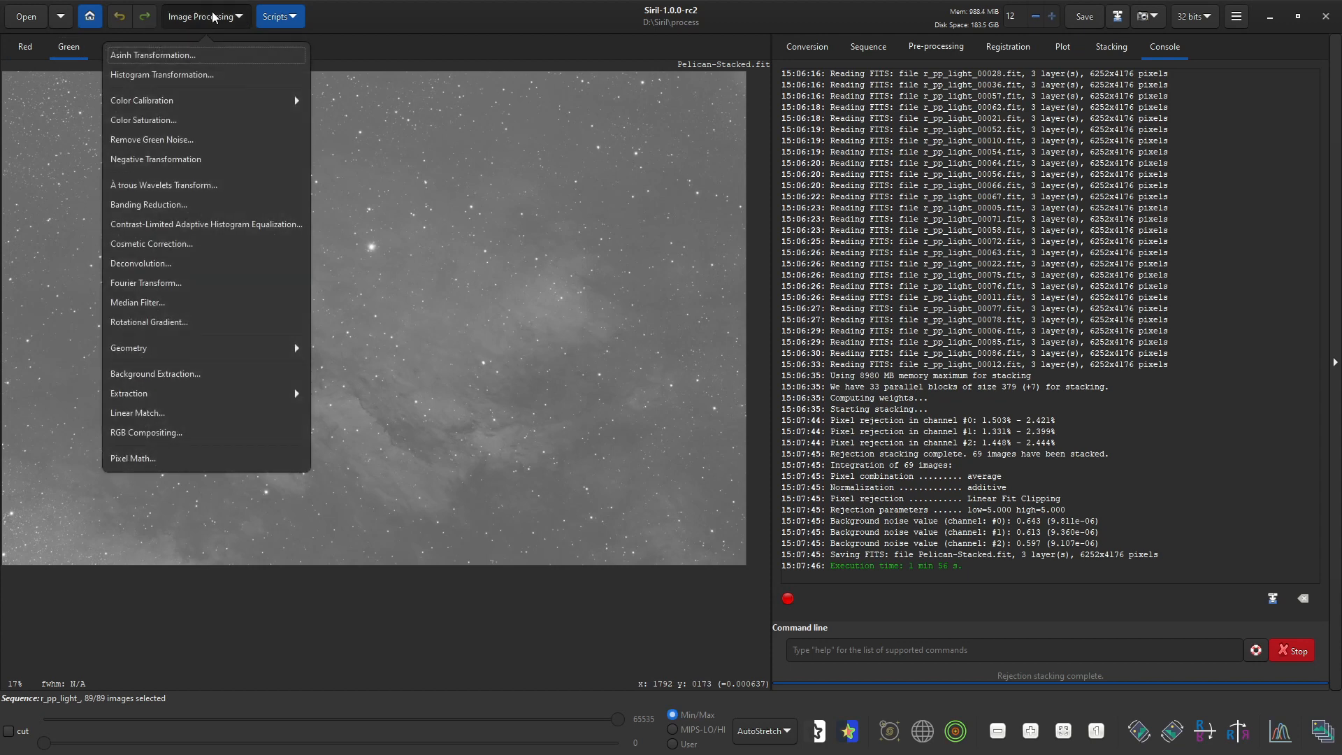
left_click(170, 374)
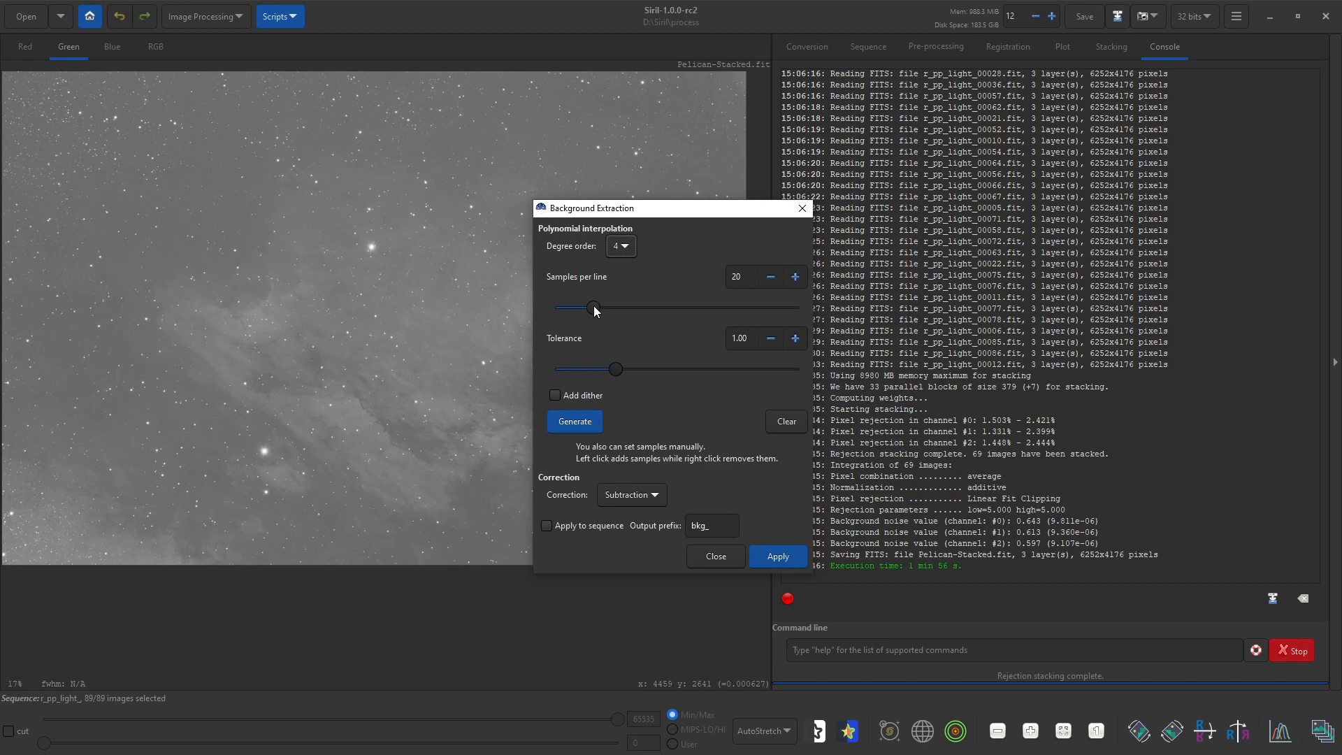
left_click_drag(593, 308, 573, 310)
left_click_drag(663, 211, 923, 151)
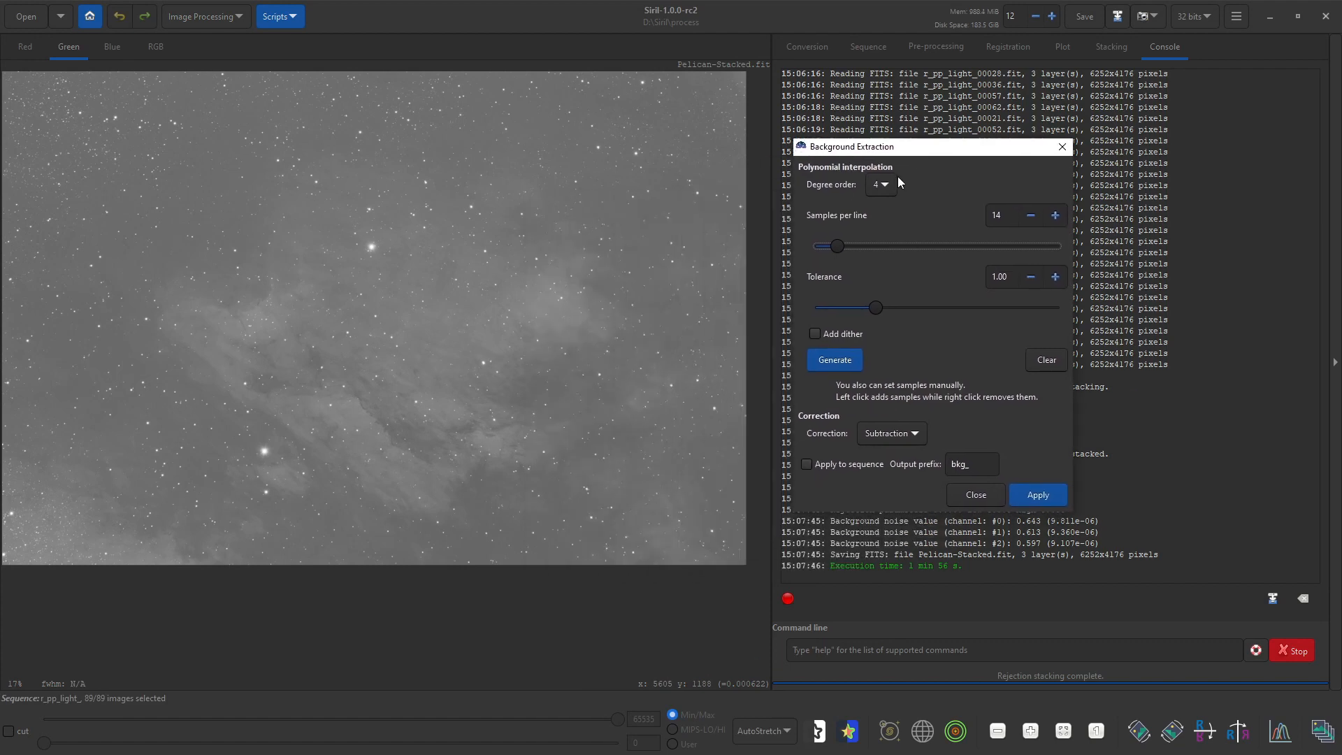
left_click(886, 186)
left_click(884, 131)
left_click_drag(880, 304, 852, 308)
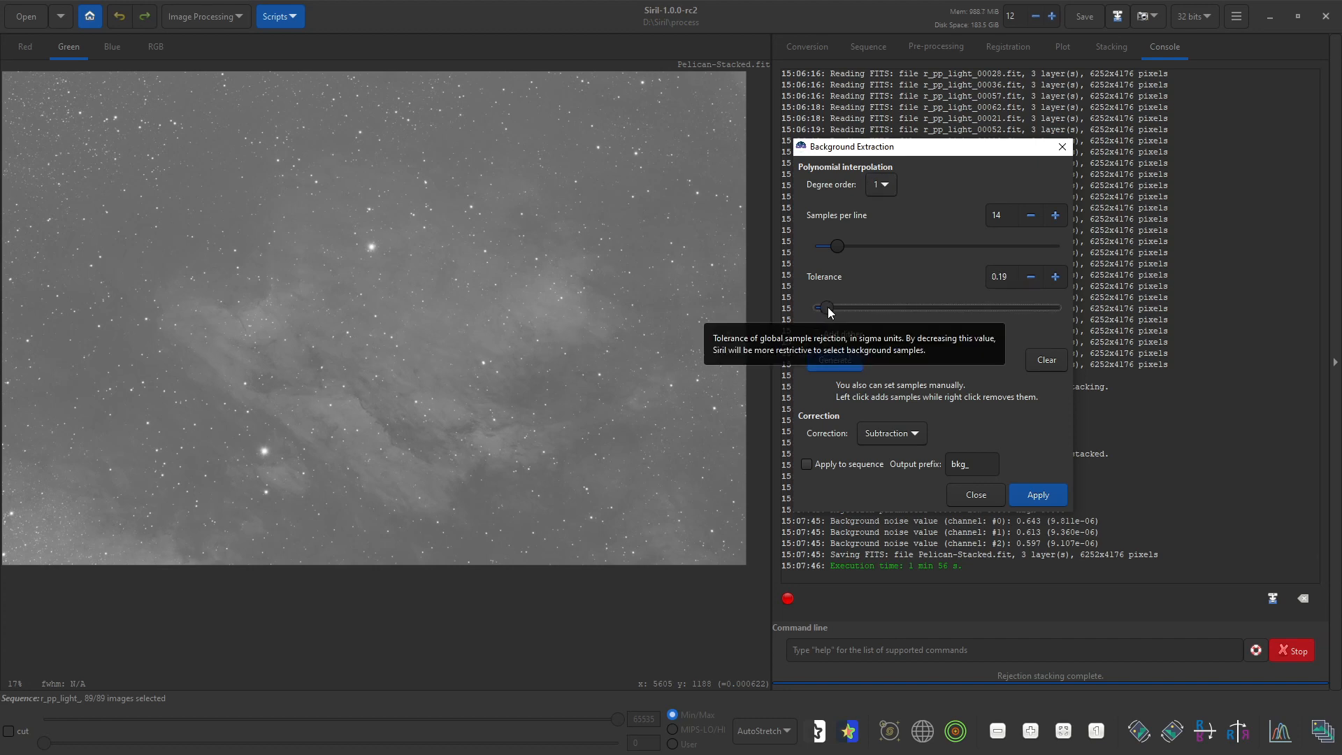
left_click(838, 360)
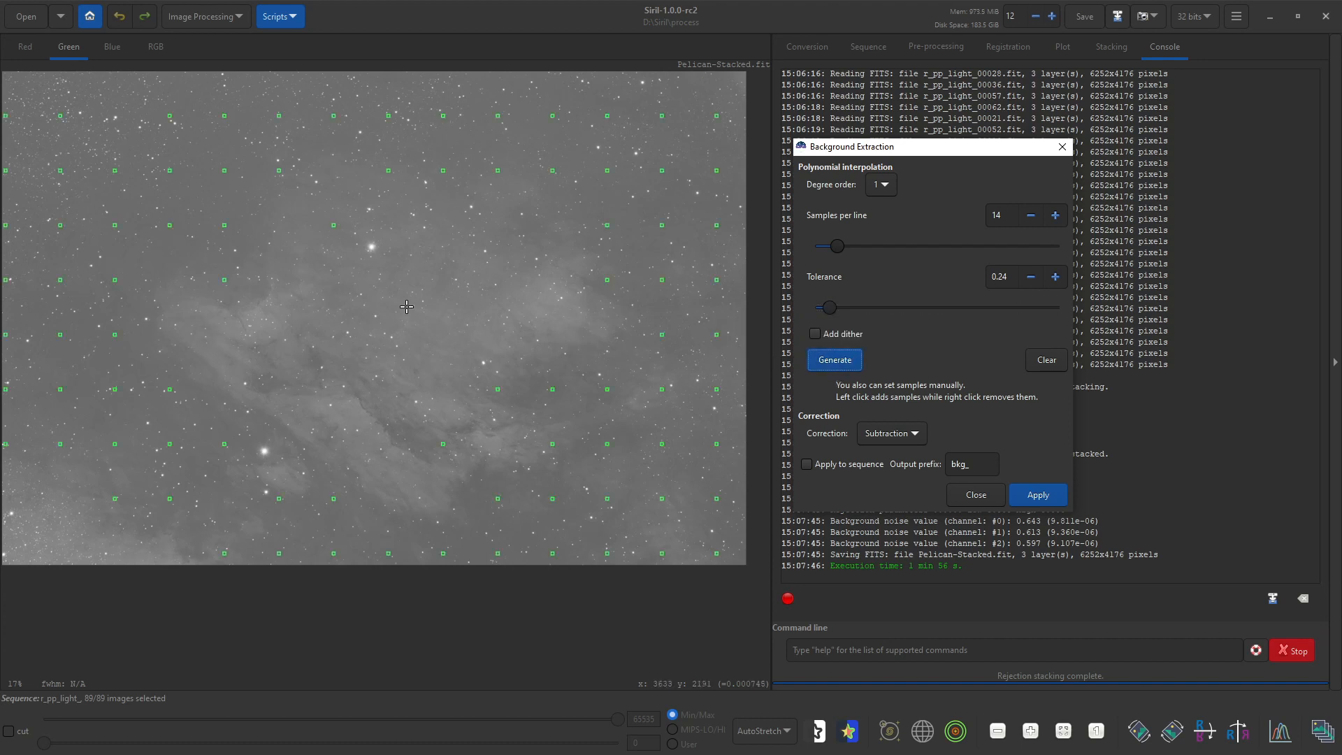
Remove a few of the generated background samples, apply the extraction with Subtraction correction, and close the dialog
right_click(497, 169)
right_click(552, 170)
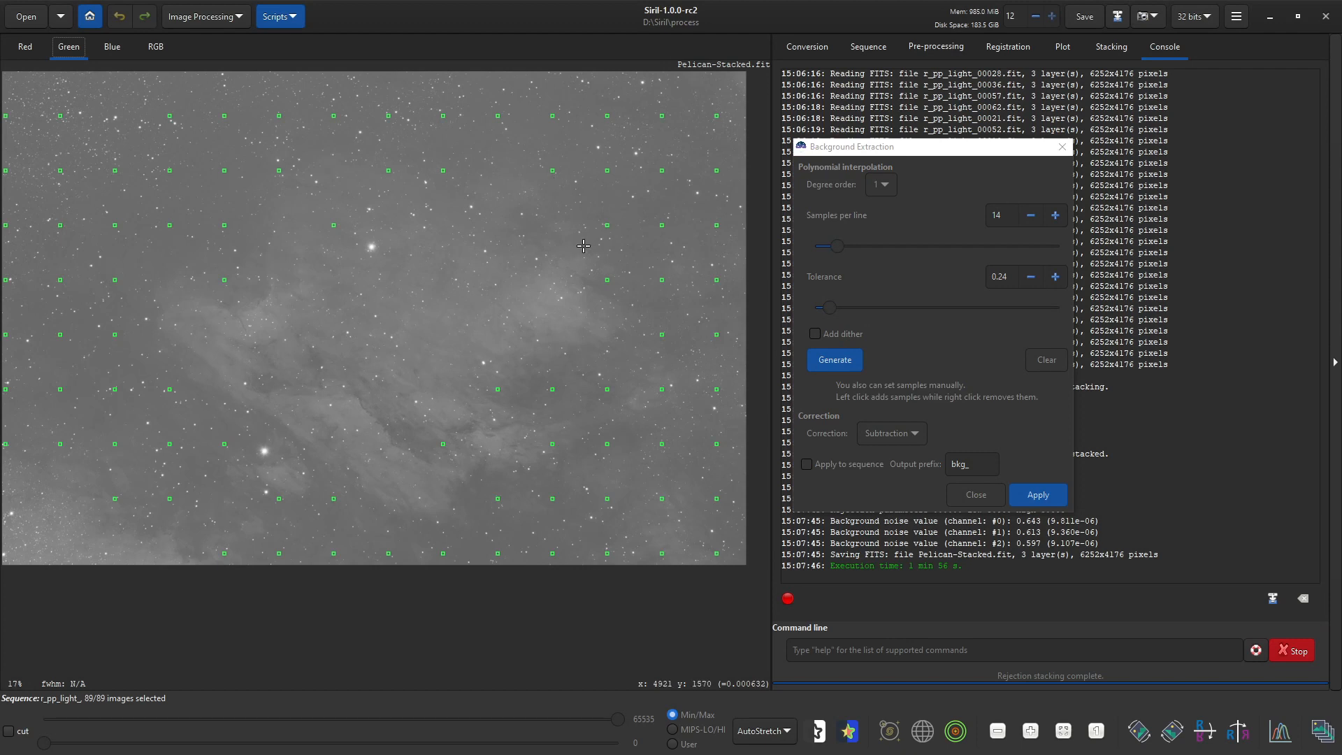
right_click(660, 279)
right_click(663, 390)
right_click(663, 503)
left_click(1039, 495)
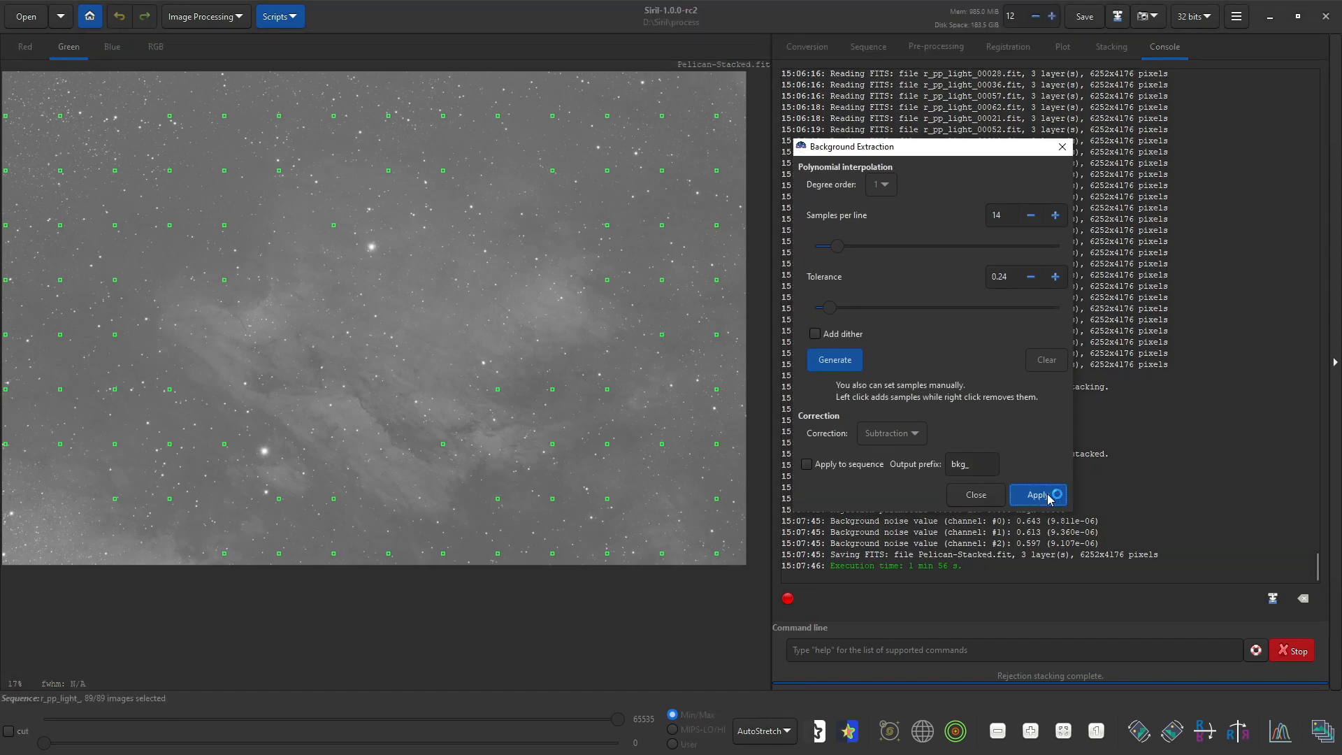
left_click(979, 495)
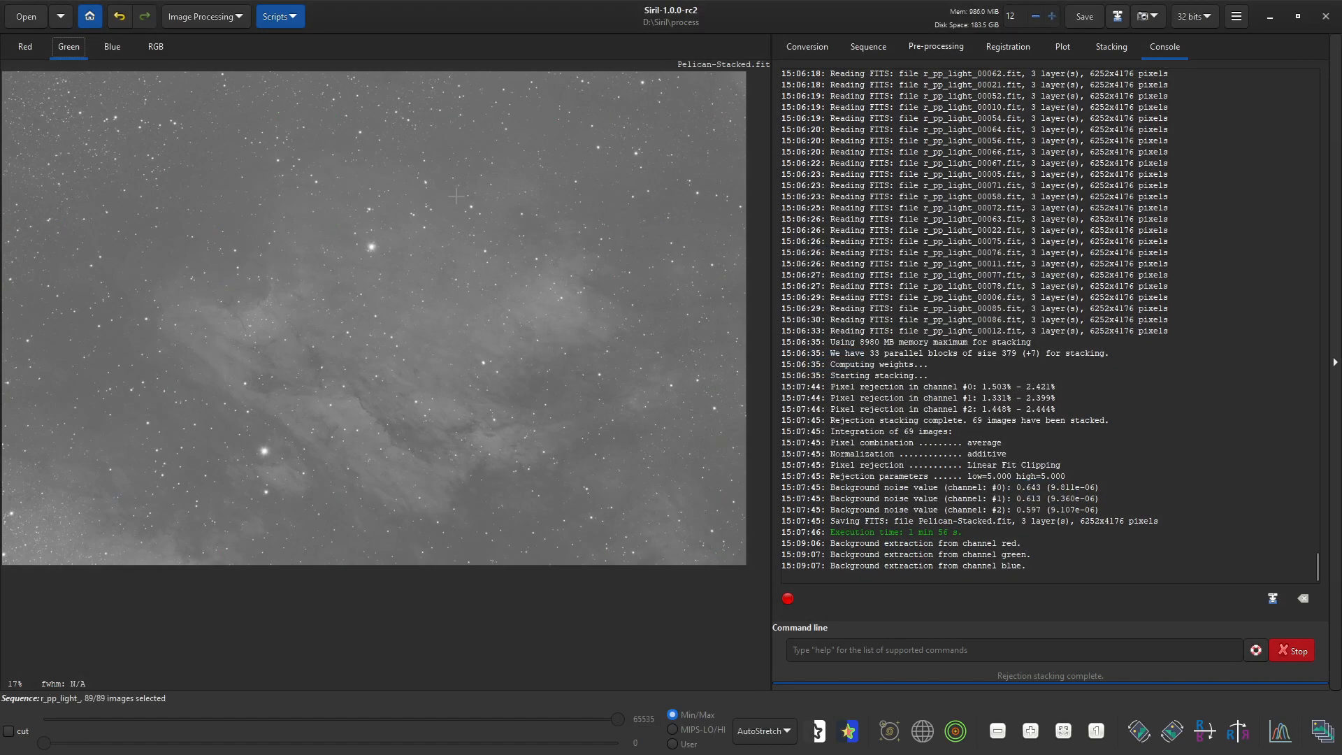
Run Photometric Color Calibration on the stacked image using the image's own metadata and the NOMAD catalogue
left_click(198, 18)
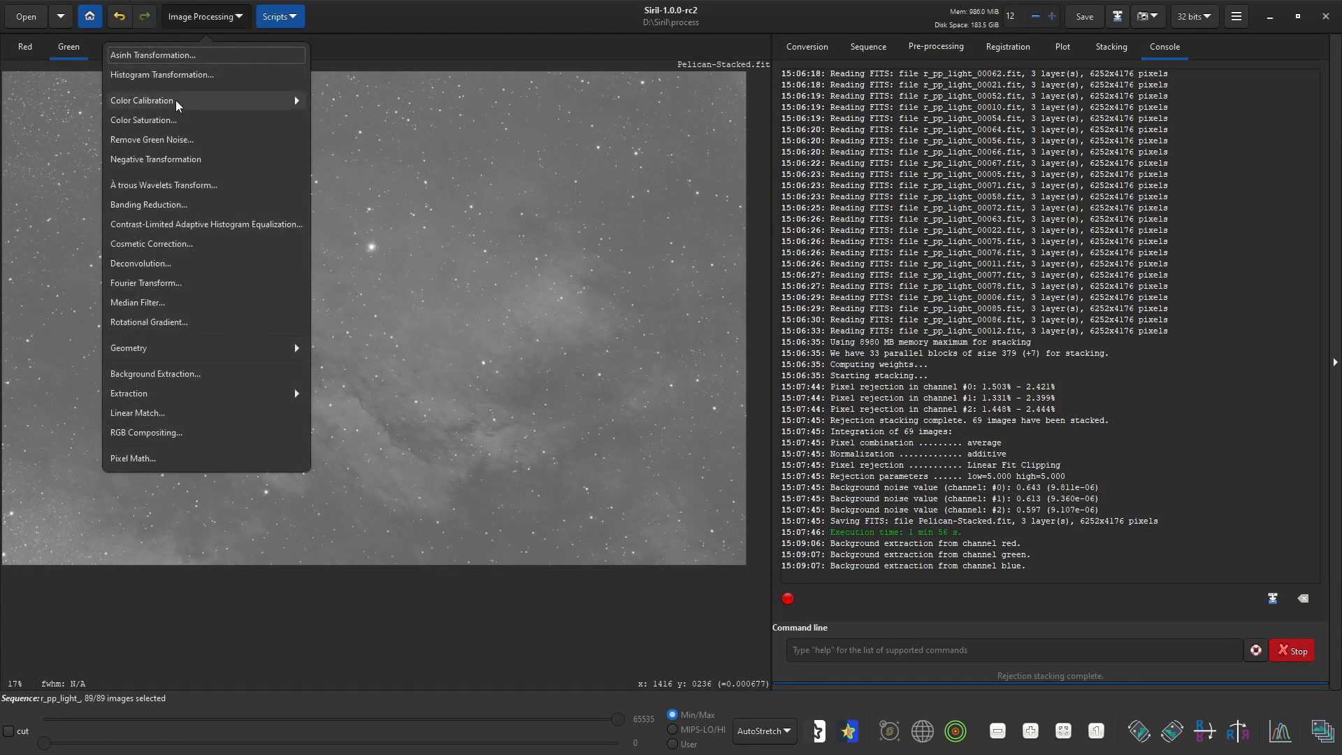
left_click(176, 102)
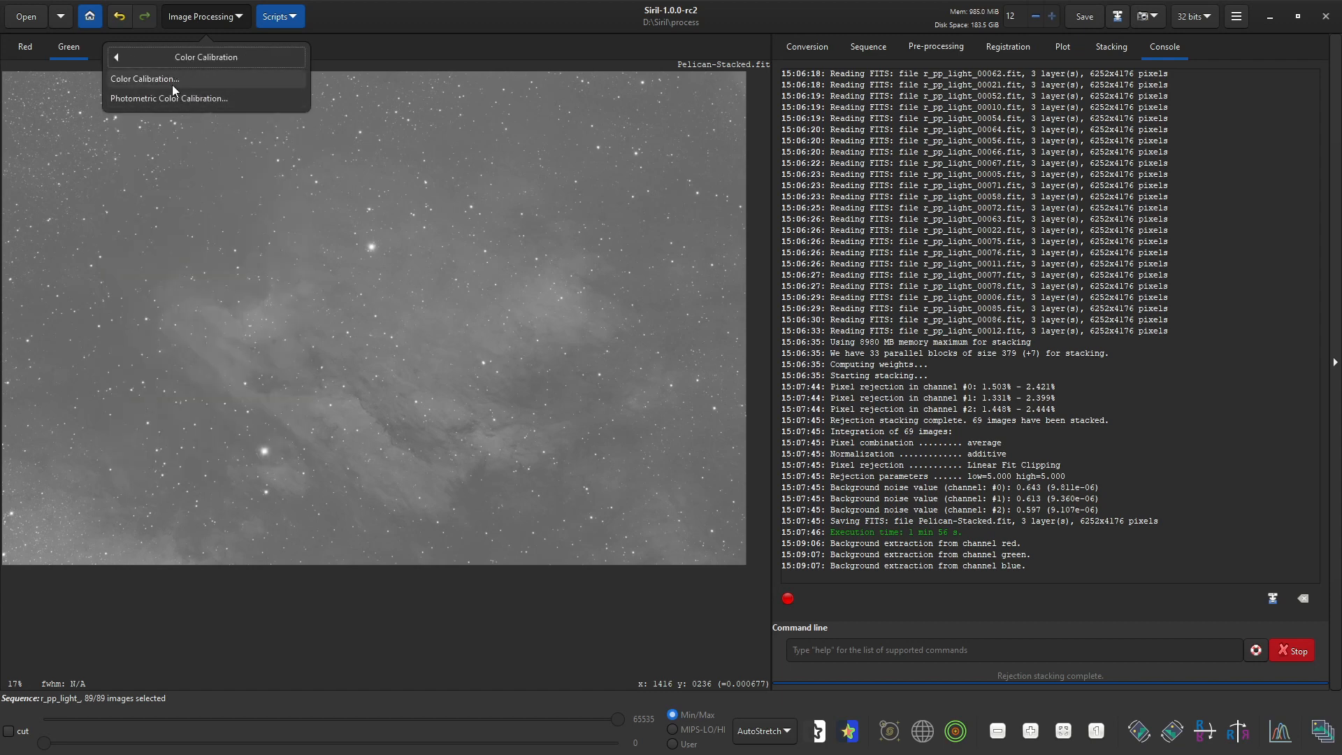
left_click(174, 98)
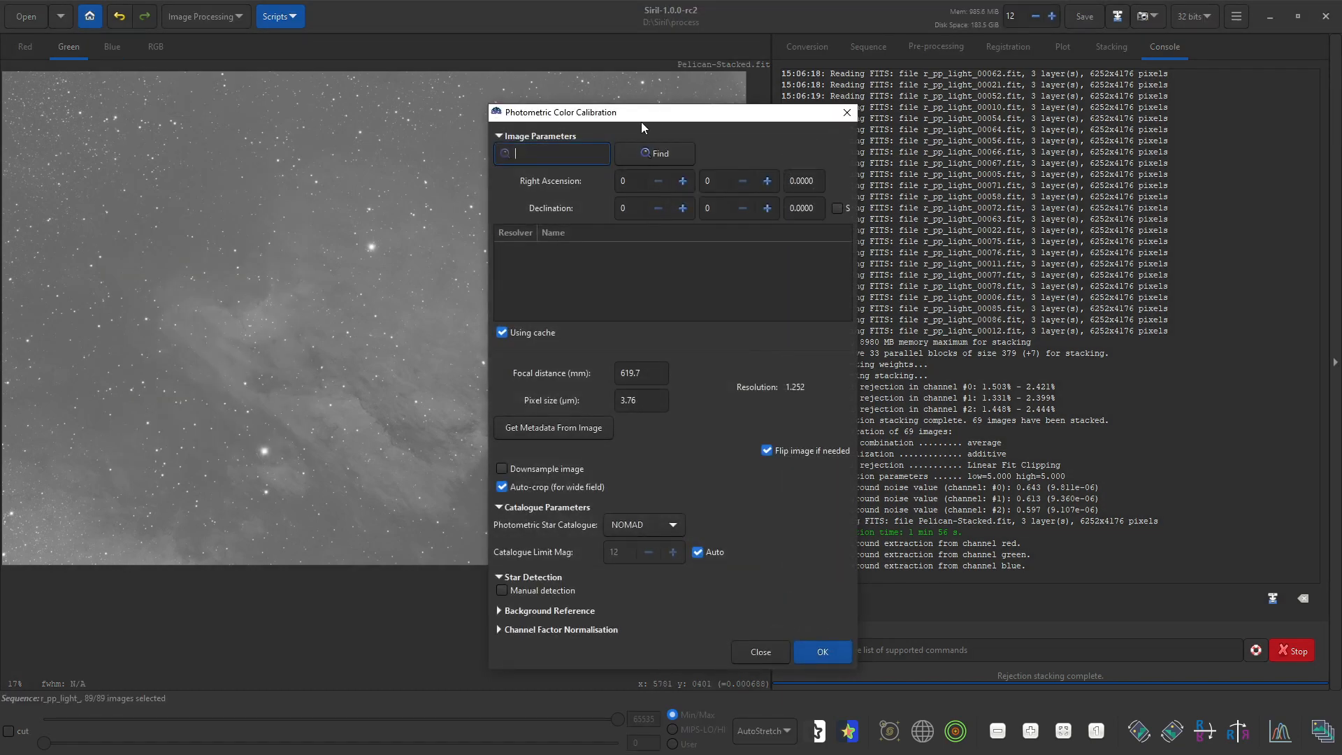
left_click_drag(654, 118, 1009, 83)
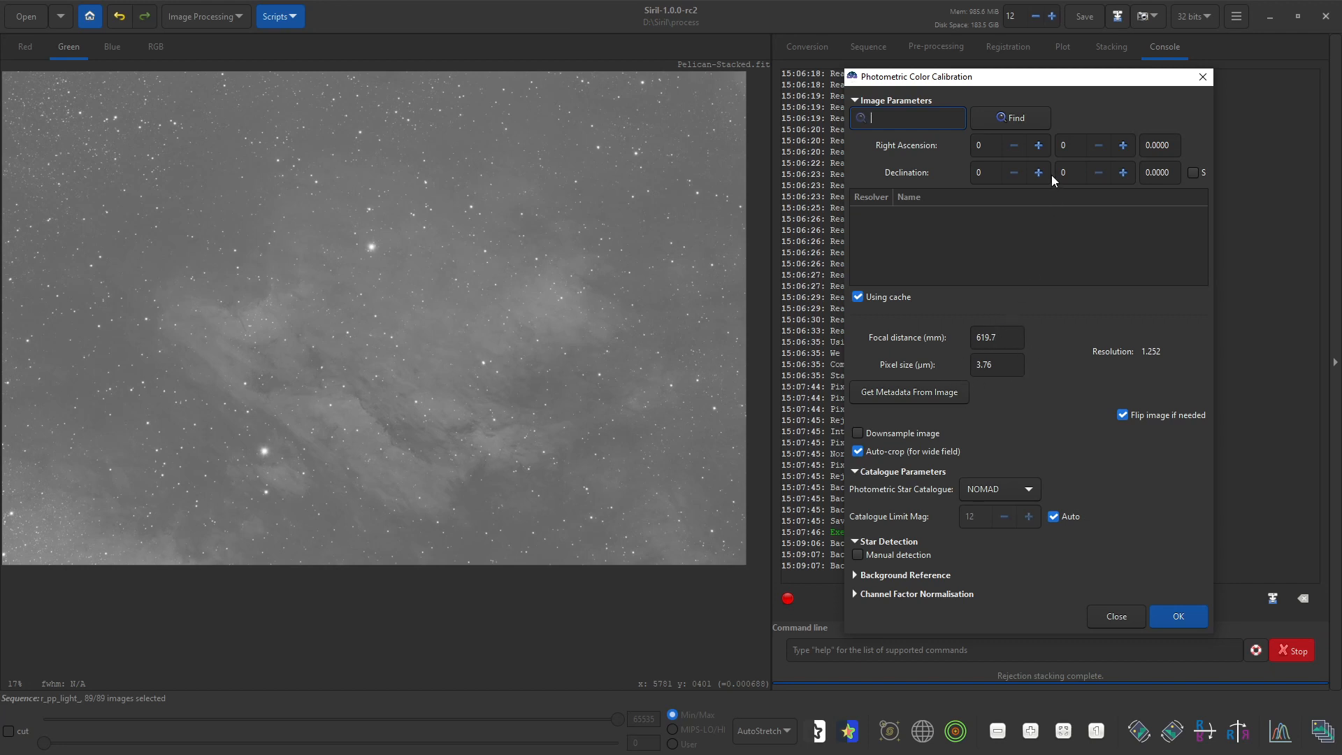
left_click(894, 395)
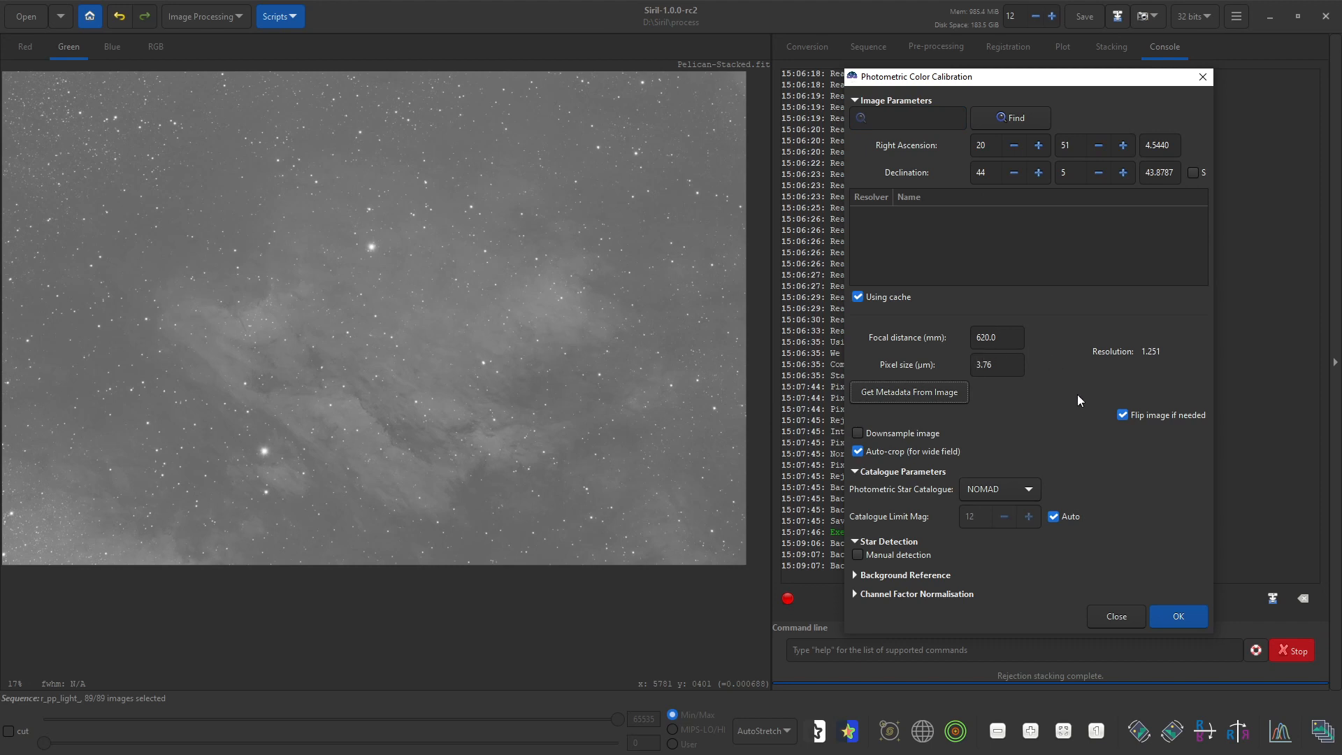
left_click(1185, 614)
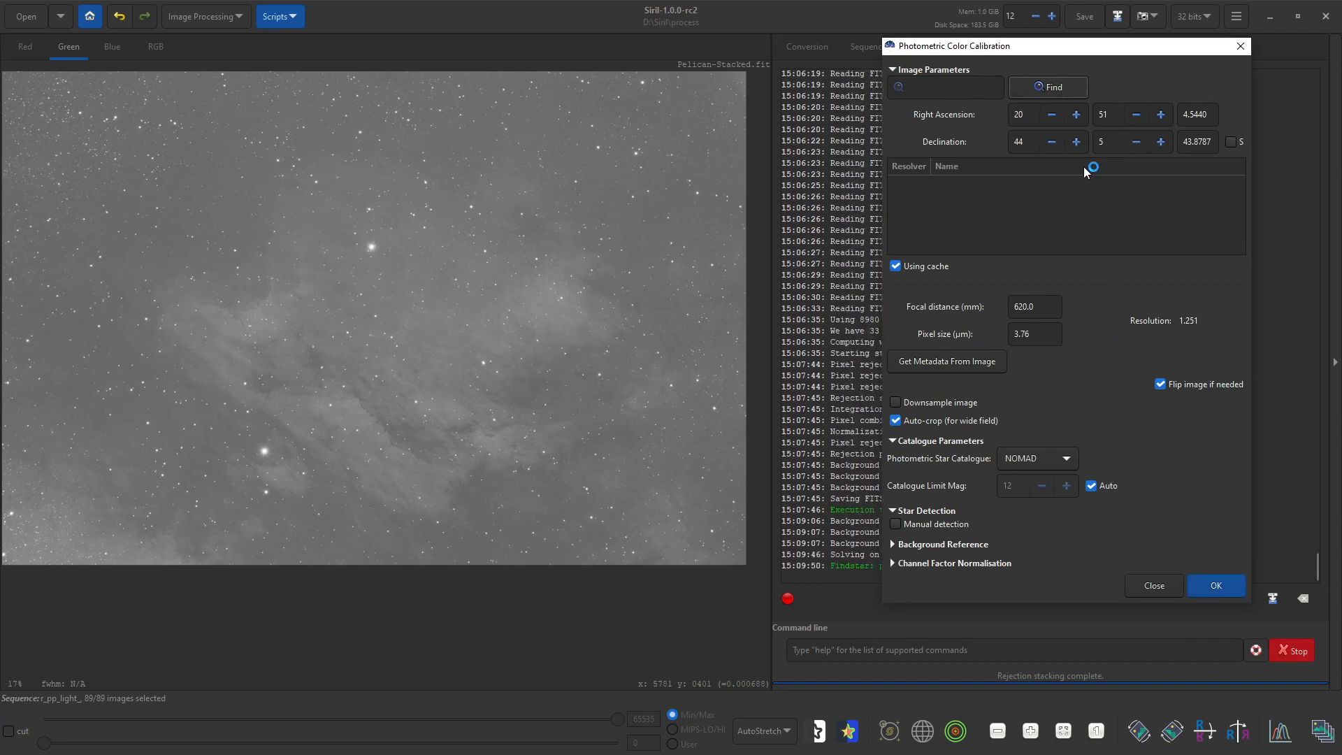
Show the celestial object annotations on the solved image, hide them again, and close the Photometric Color Calibration dialog
left_click_drag(1061, 45, 1102, 14)
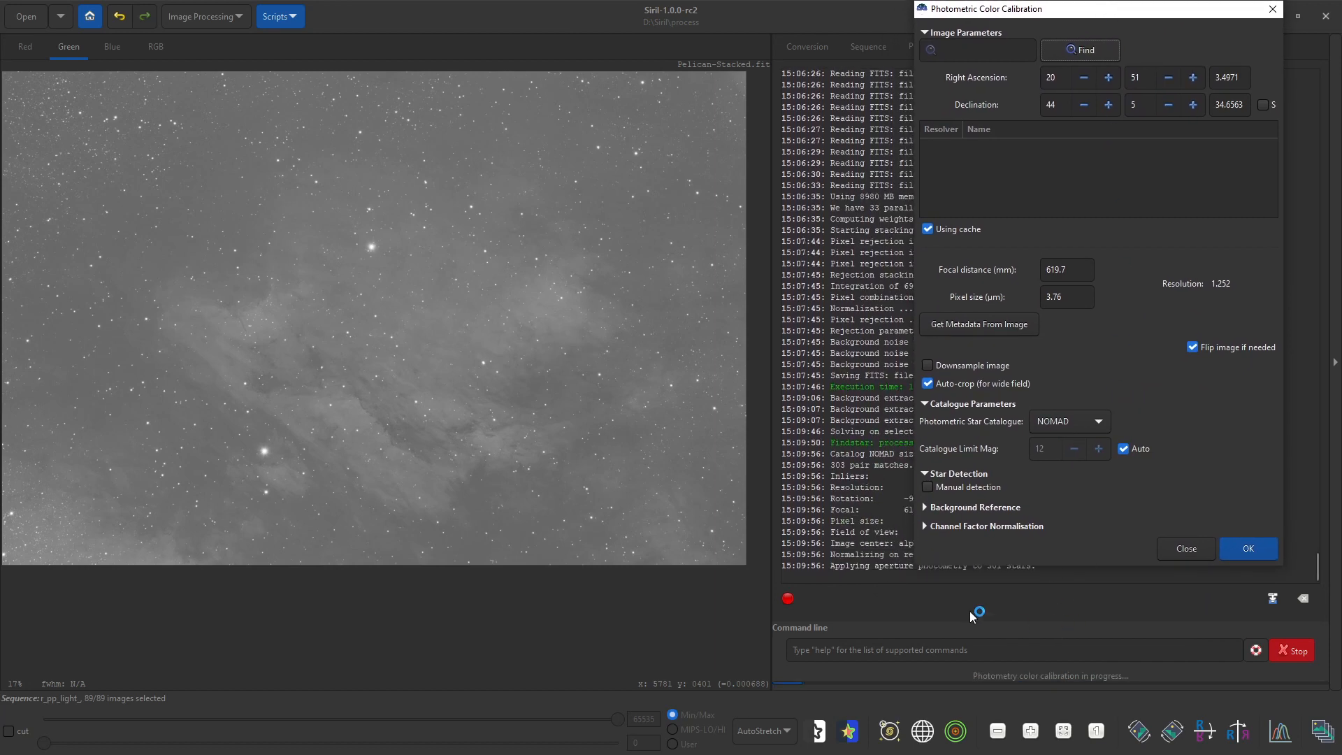
left_click(891, 734)
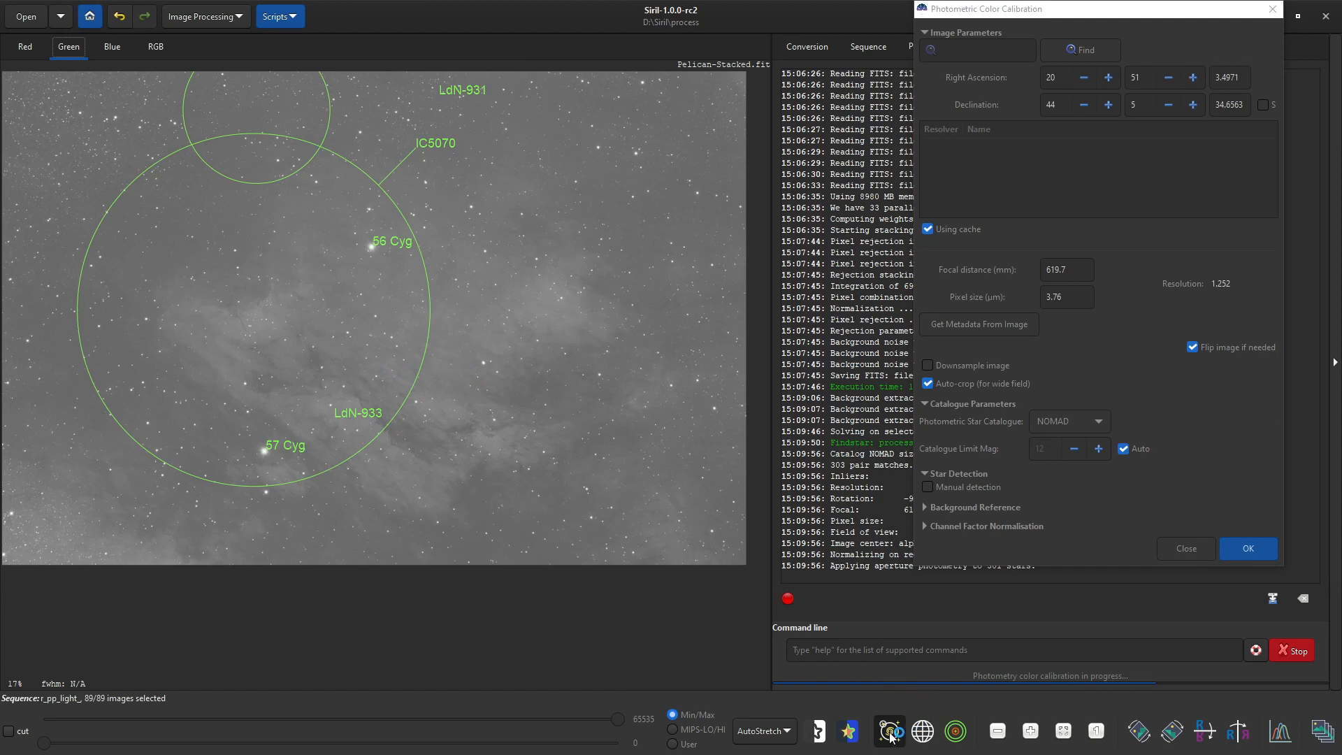
left_click(928, 732)
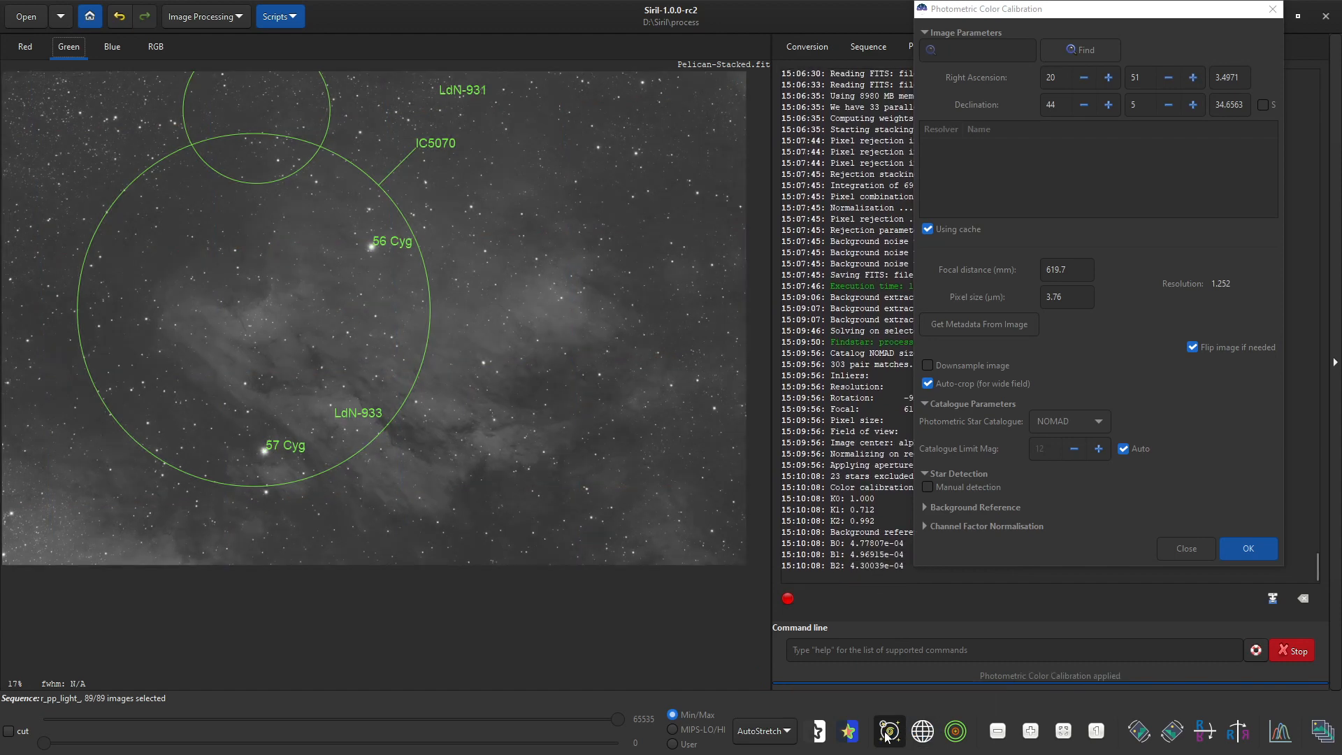
left_click(887, 733)
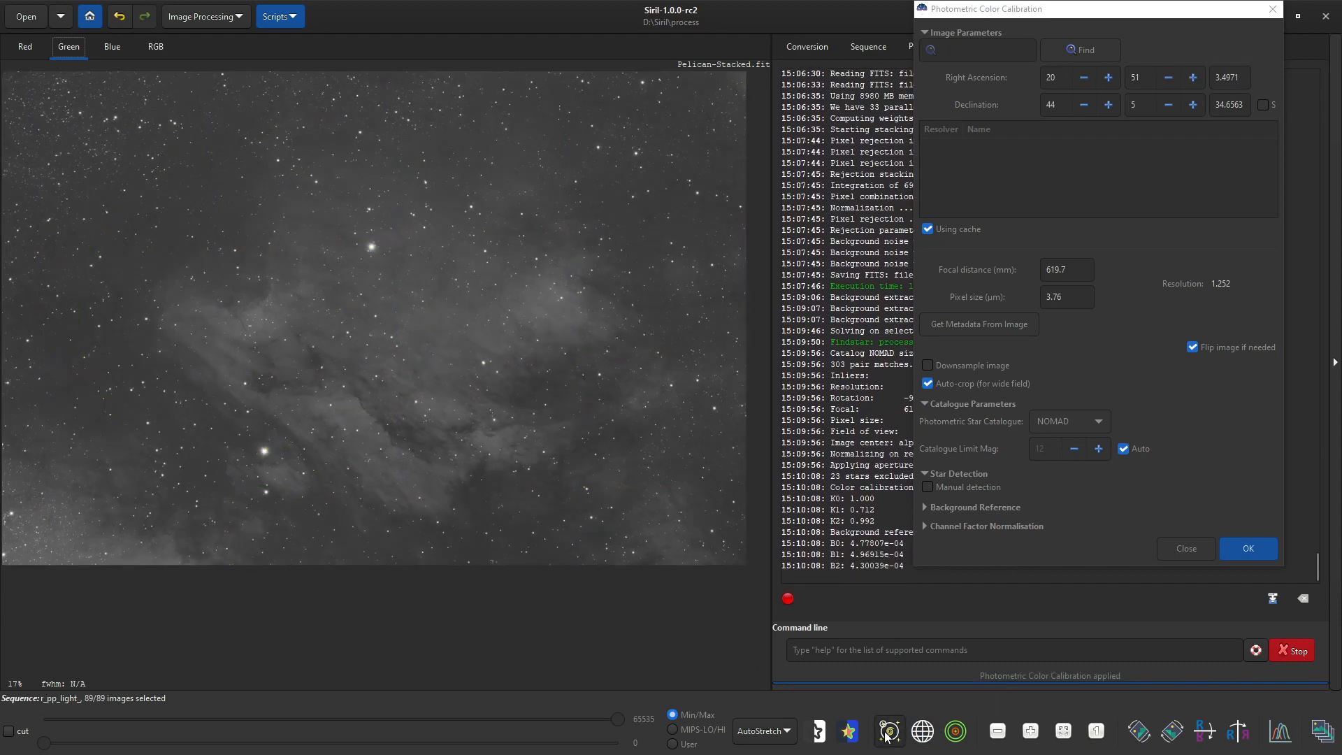
left_click(1186, 548)
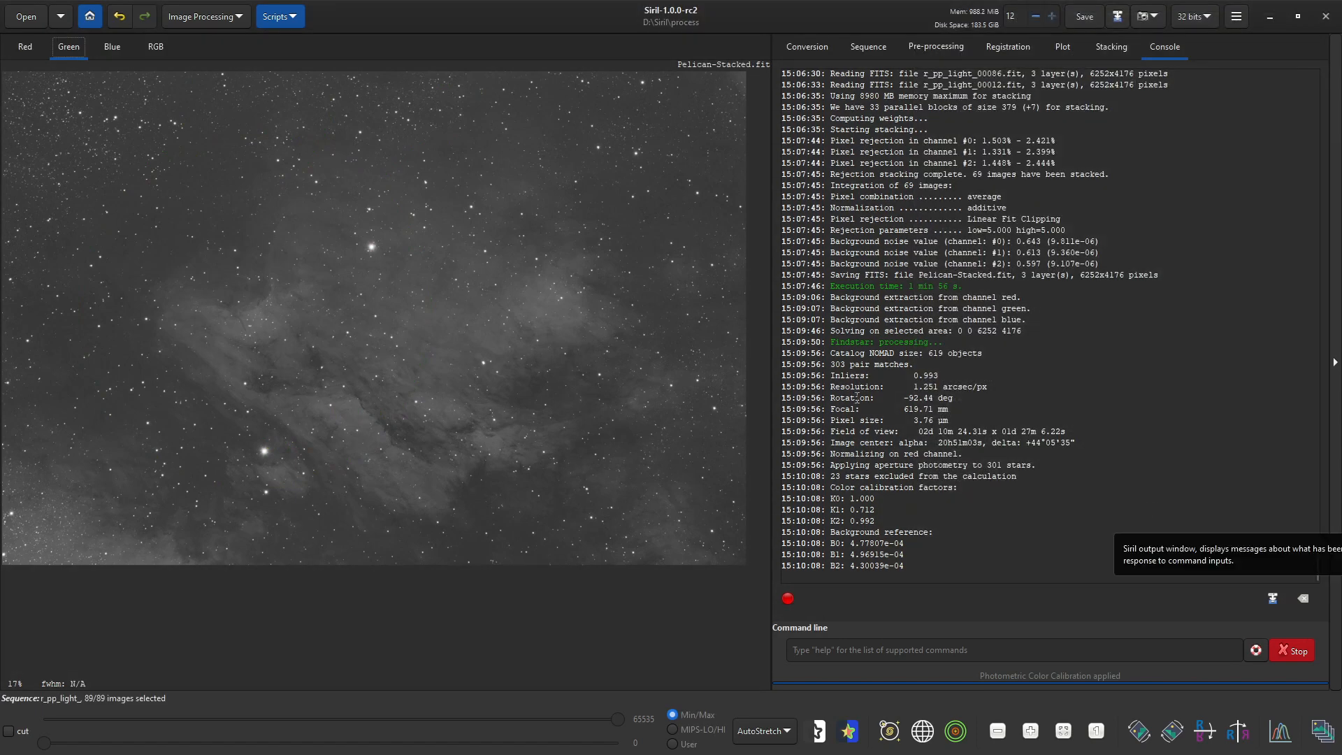
left_click(196, 10)
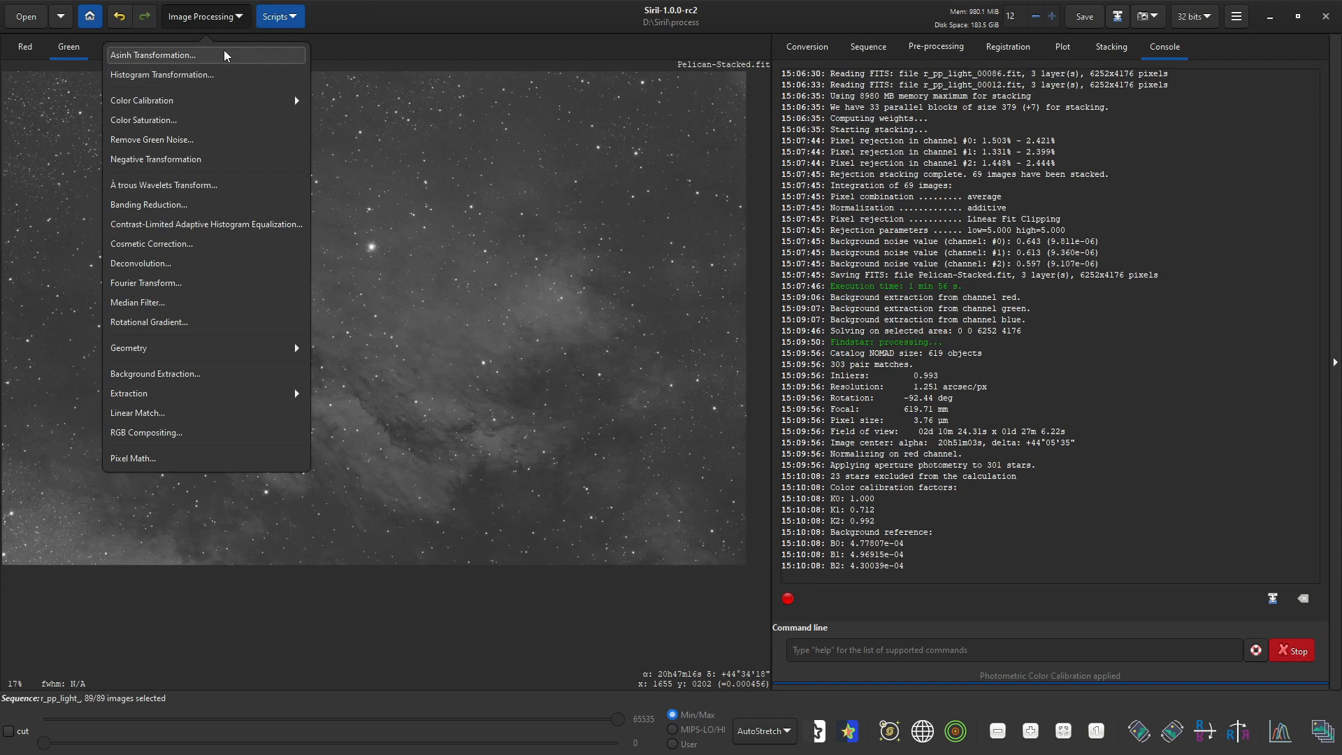
left_click(166, 123)
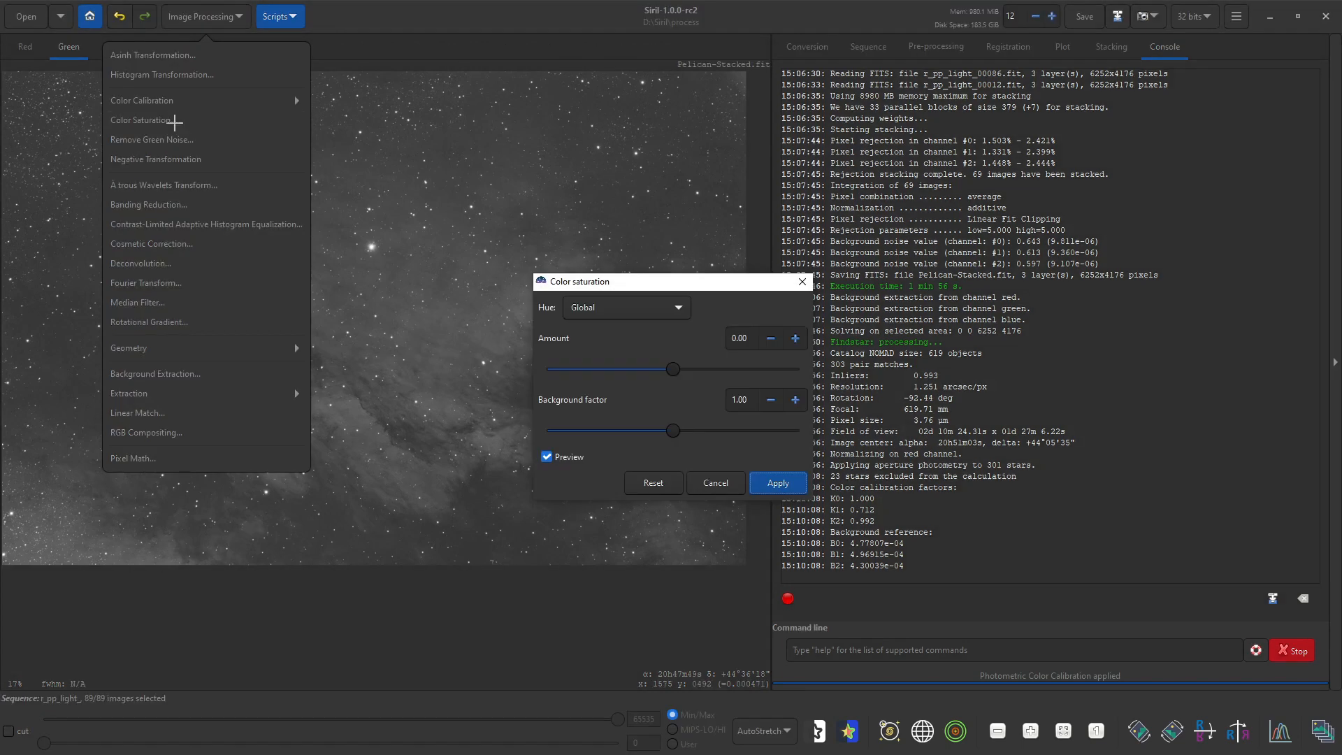
left_click(716, 482)
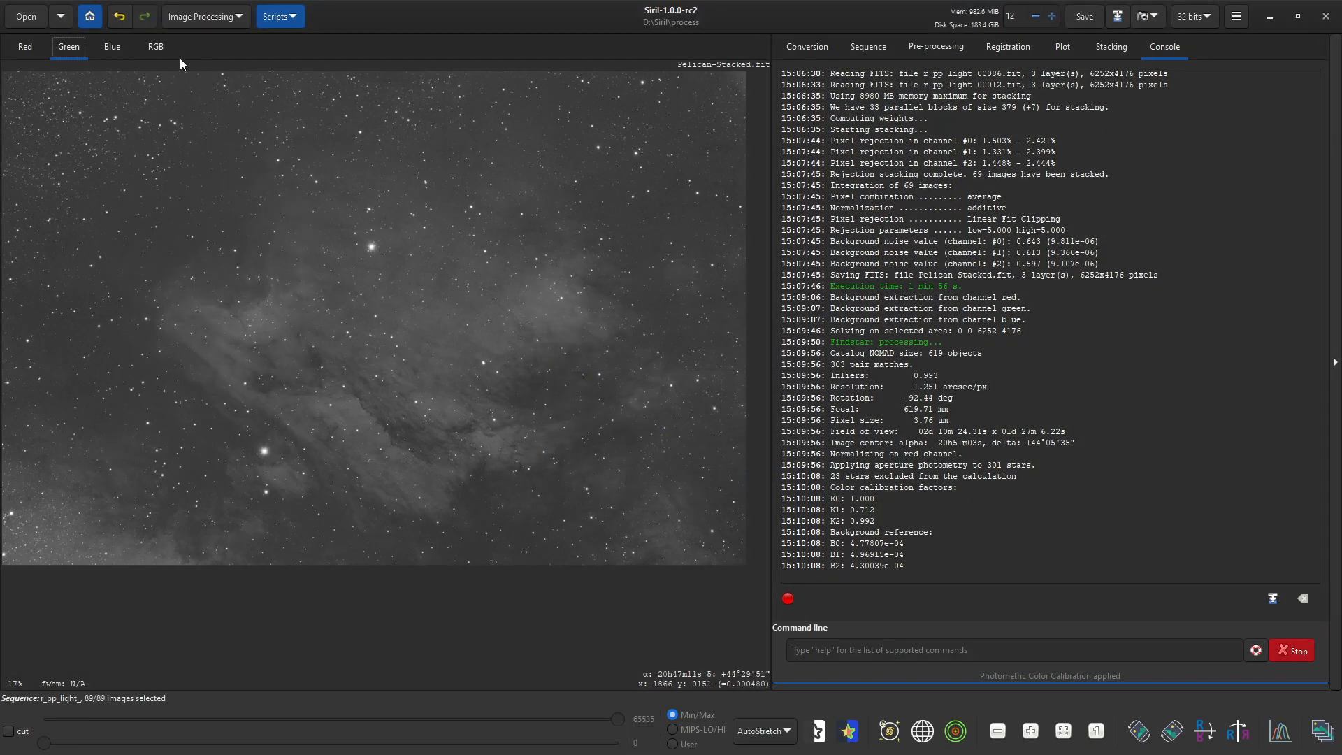
Show the RGB composite and remove green noise using Average Neutral protection with lightness preserved, then close the dialog
left_click(157, 47)
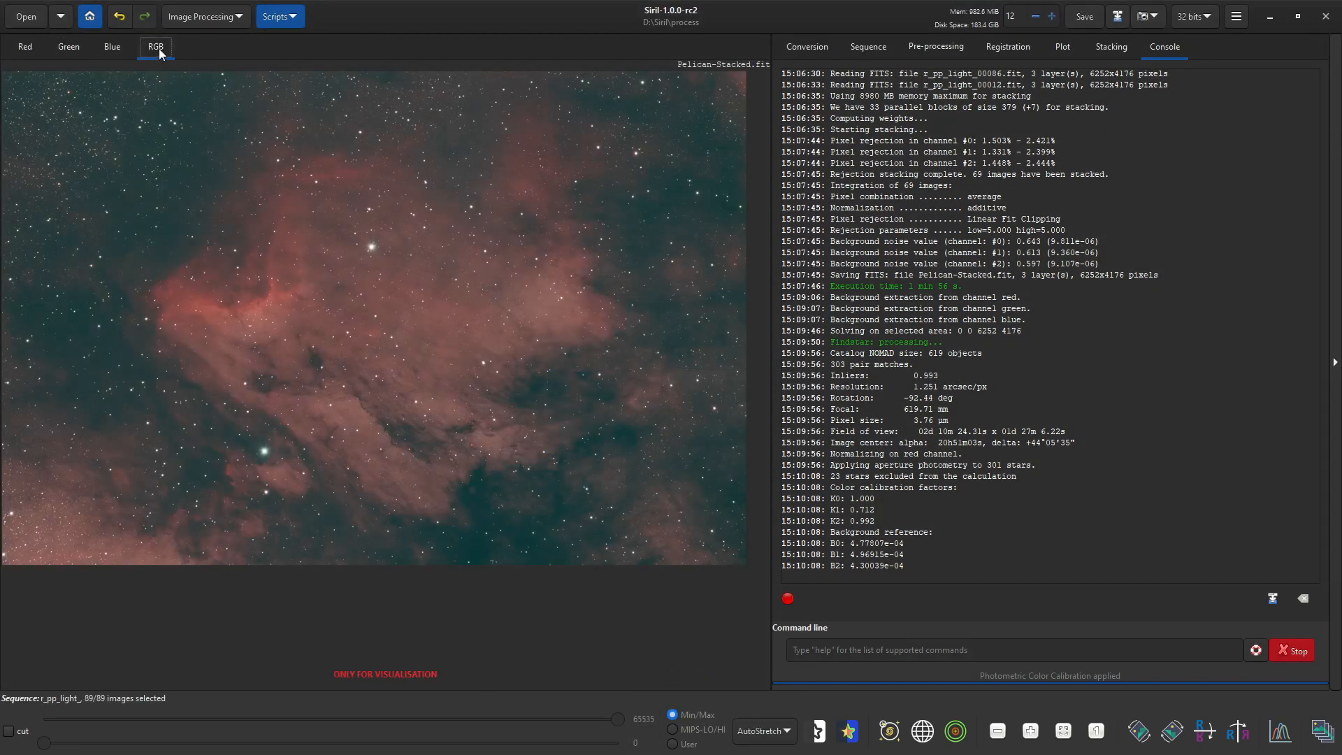
left_click(211, 20)
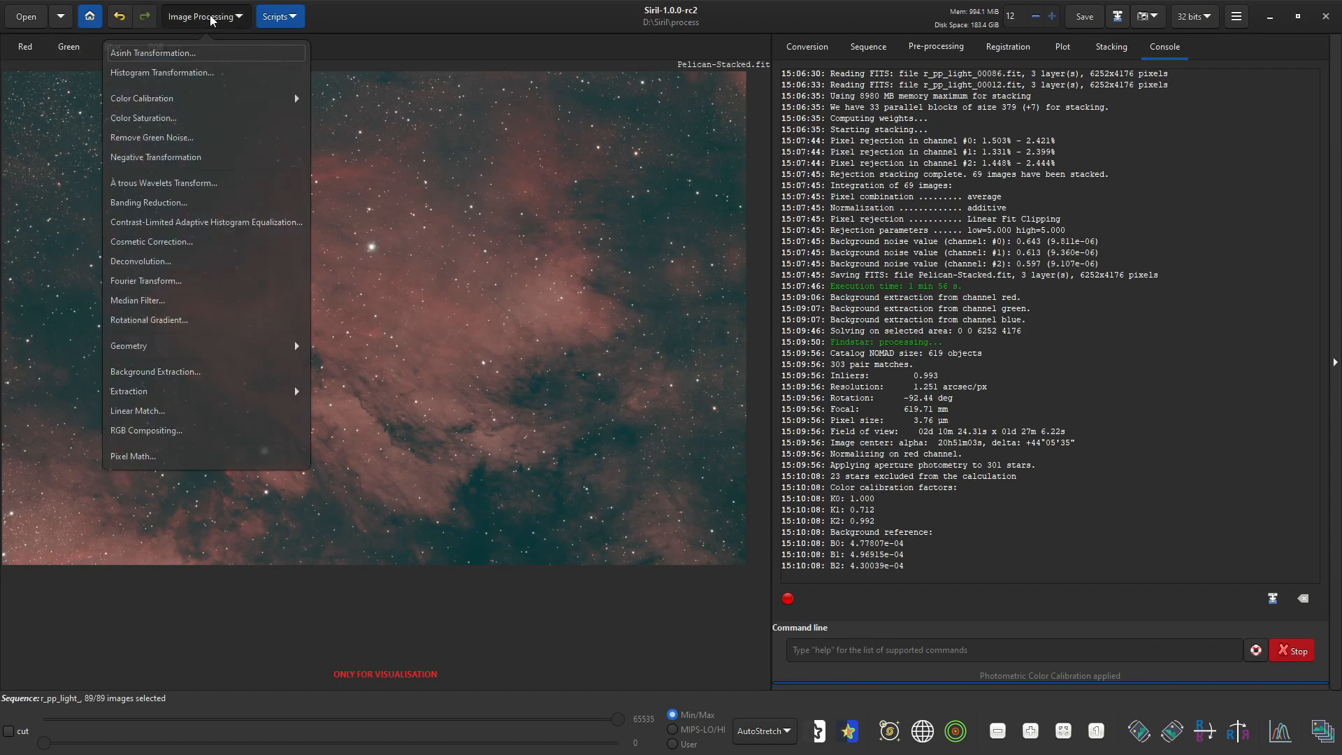
left_click(194, 141)
left_click(779, 452)
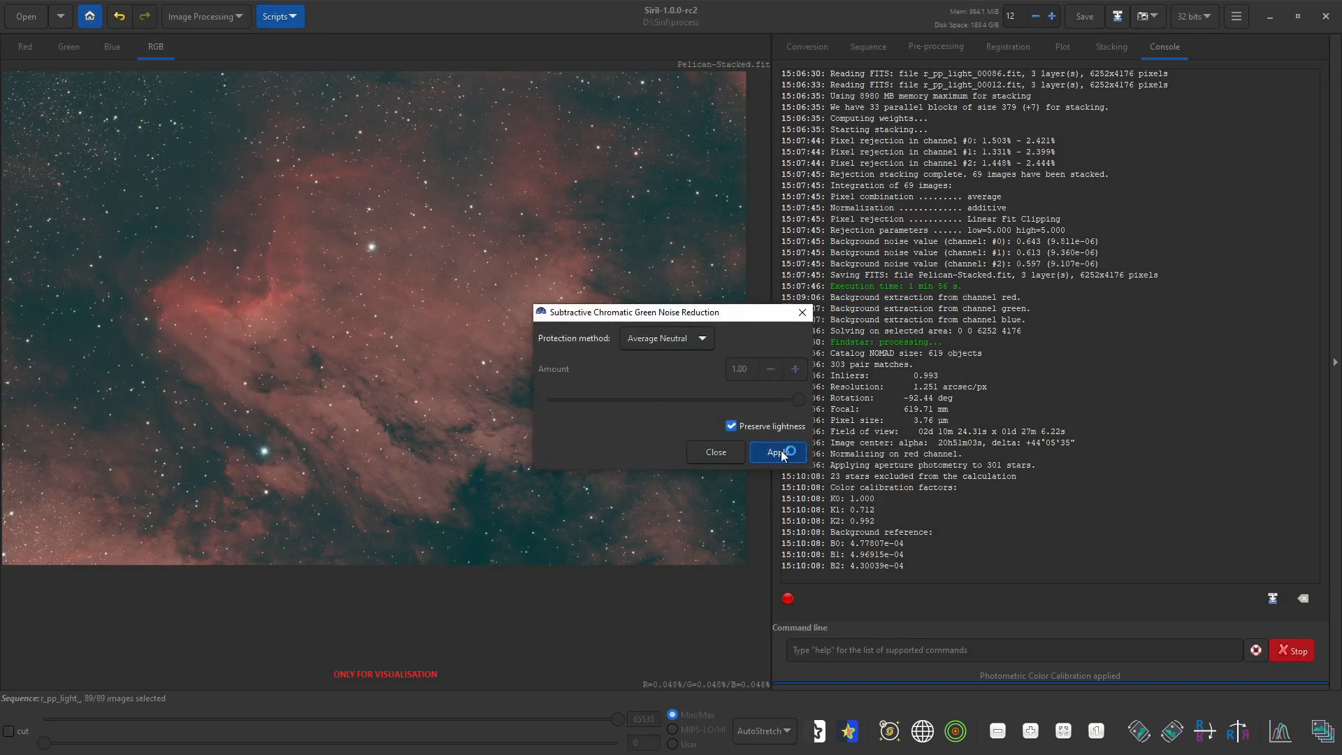
left_click(715, 452)
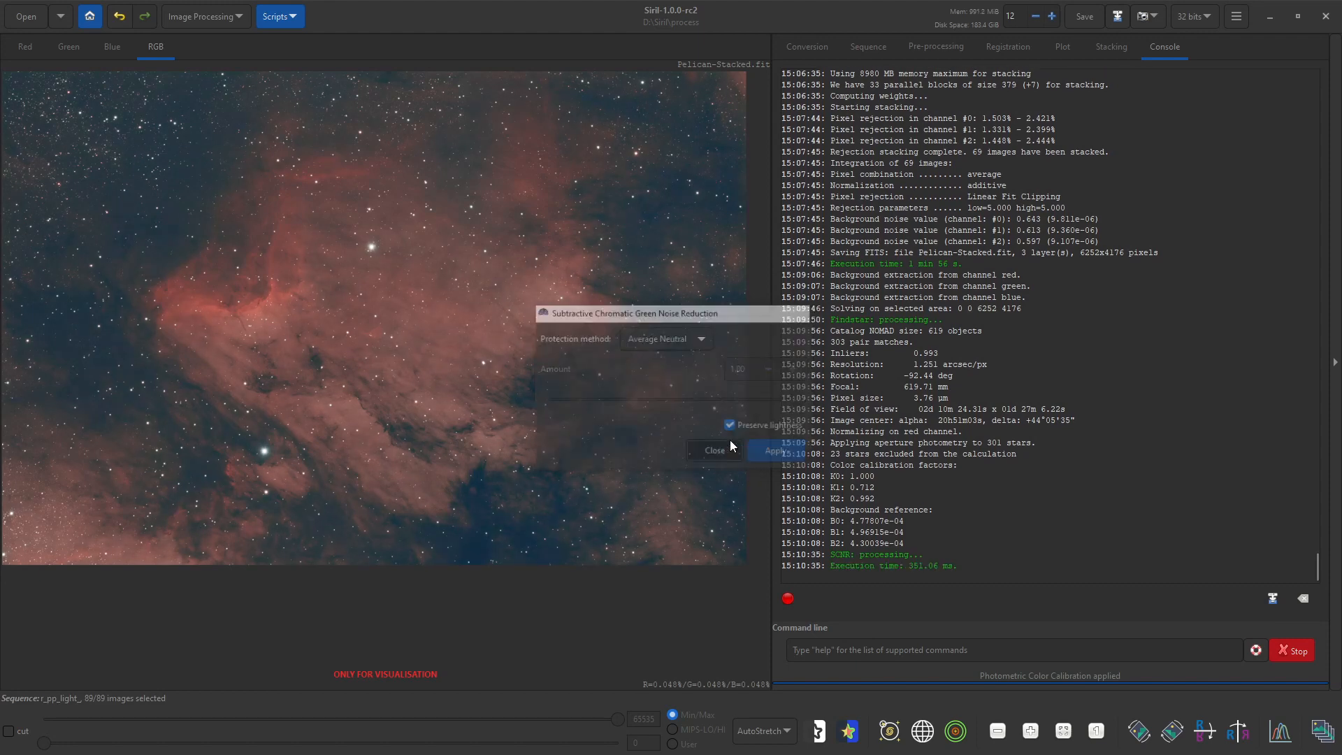
Apply a Global colour saturation boost of 0.24 with a background factor of 1.00
left_click(201, 18)
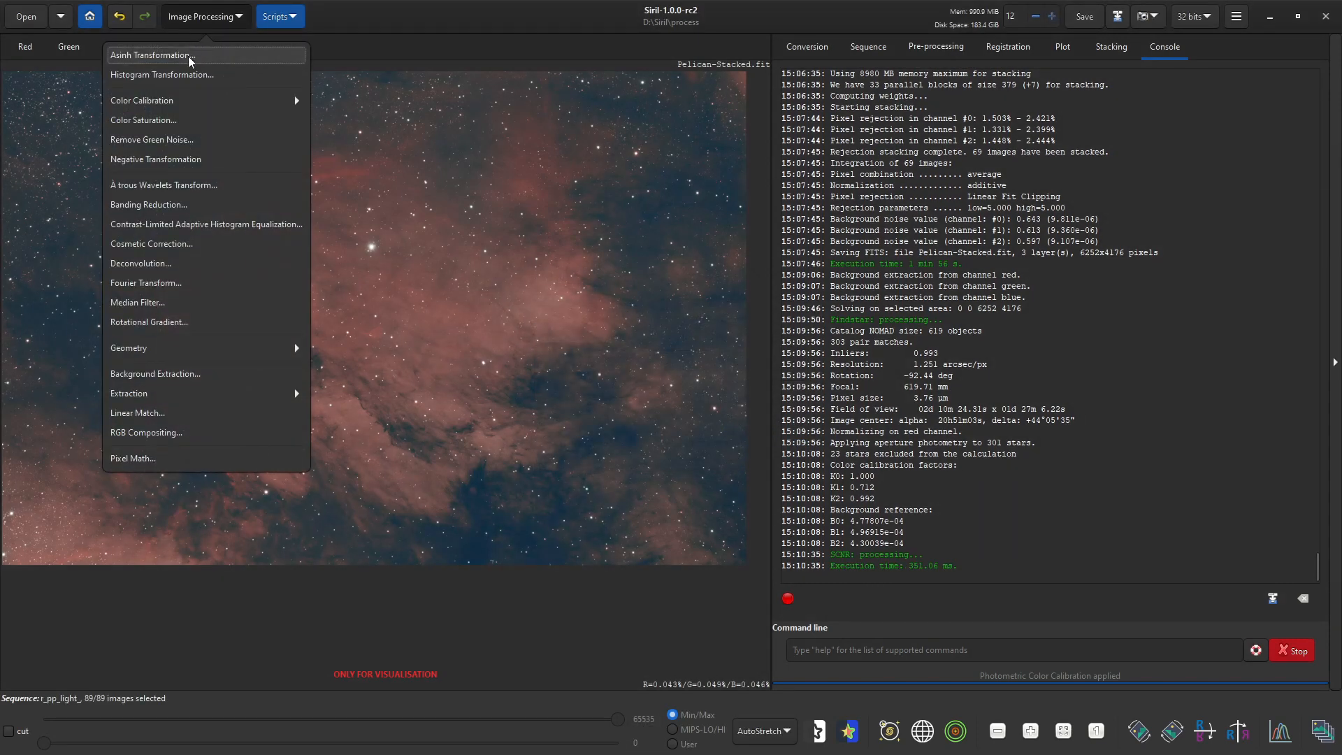
left_click(174, 120)
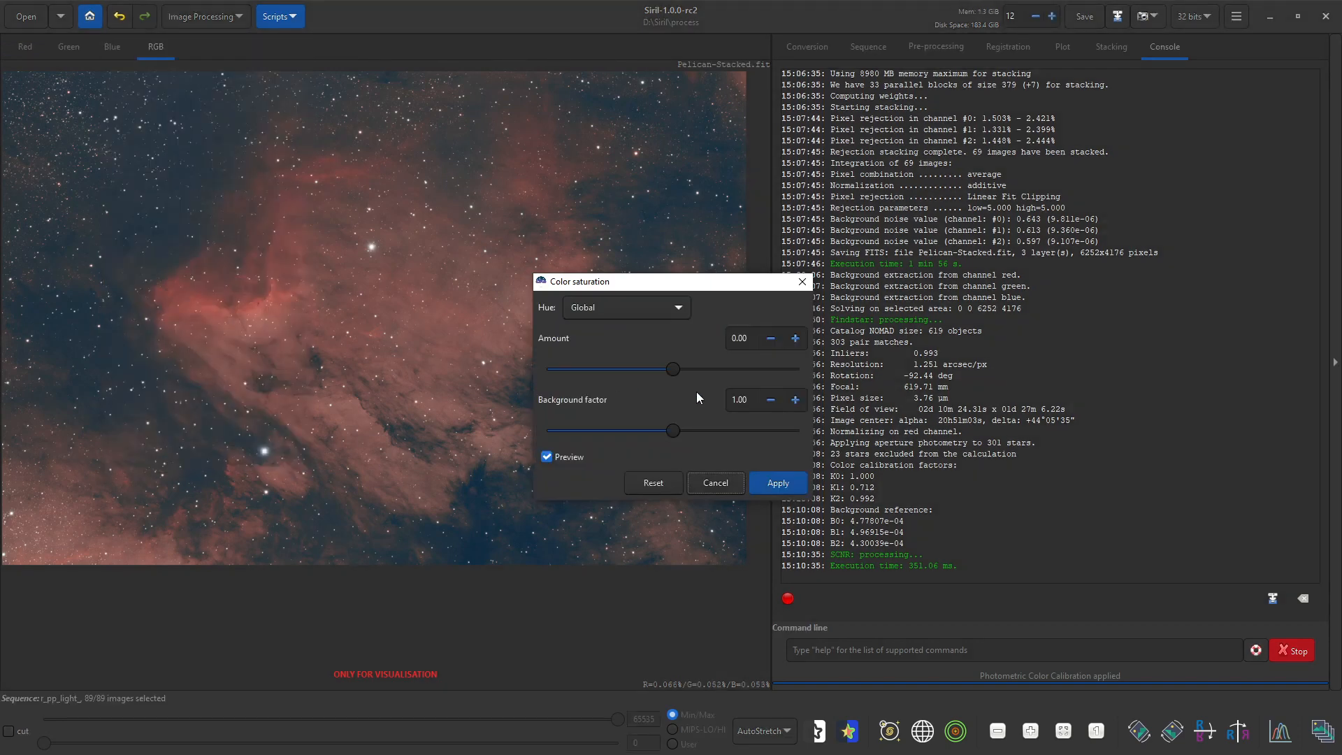
left_click_drag(674, 371, 703, 379)
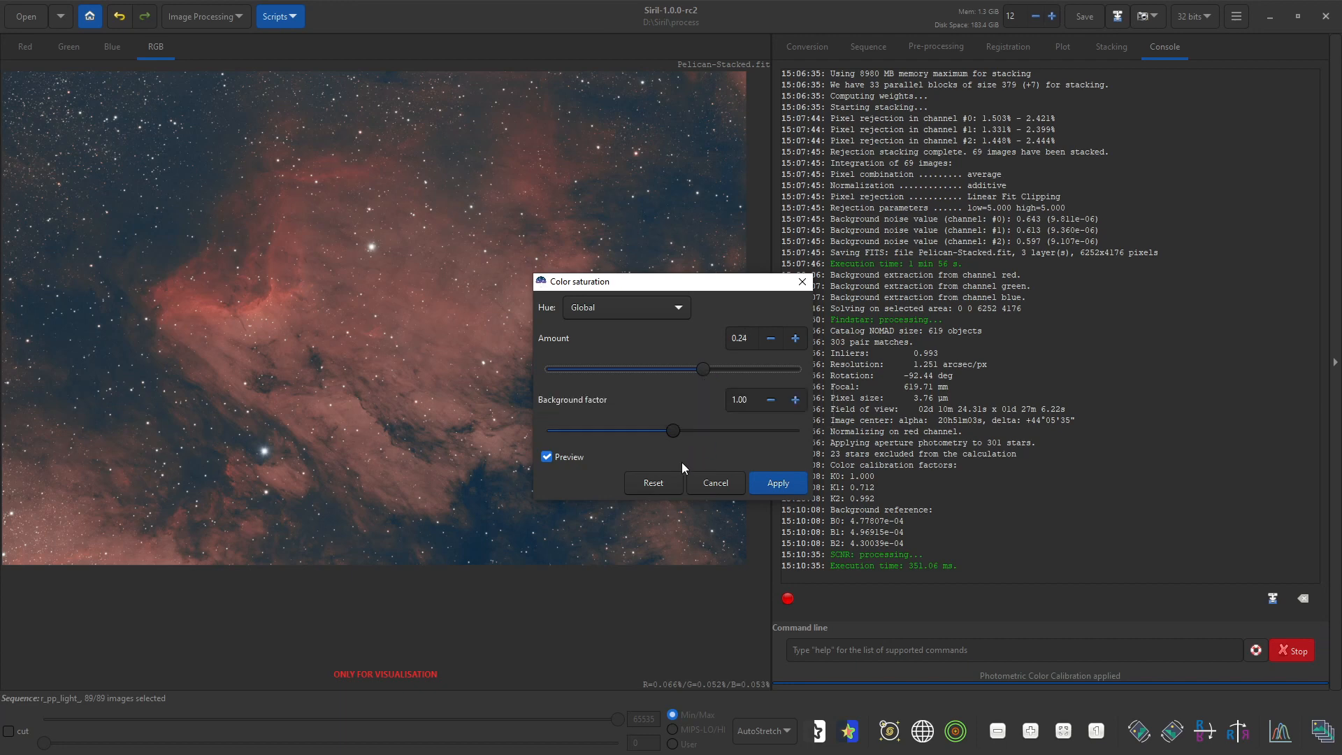
left_click(767, 482)
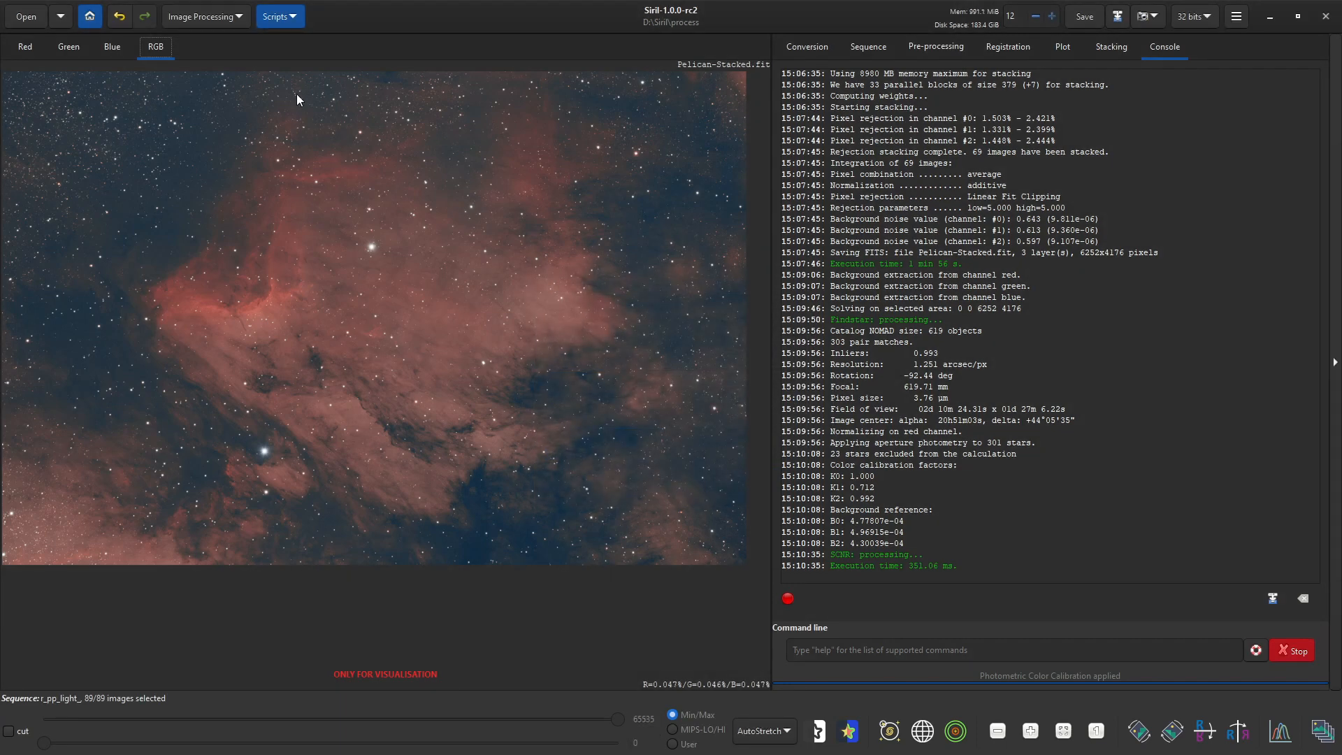
Open the Asinh Transformation, move its dialog off the image, and switch the display mode to Linear
left_click(198, 19)
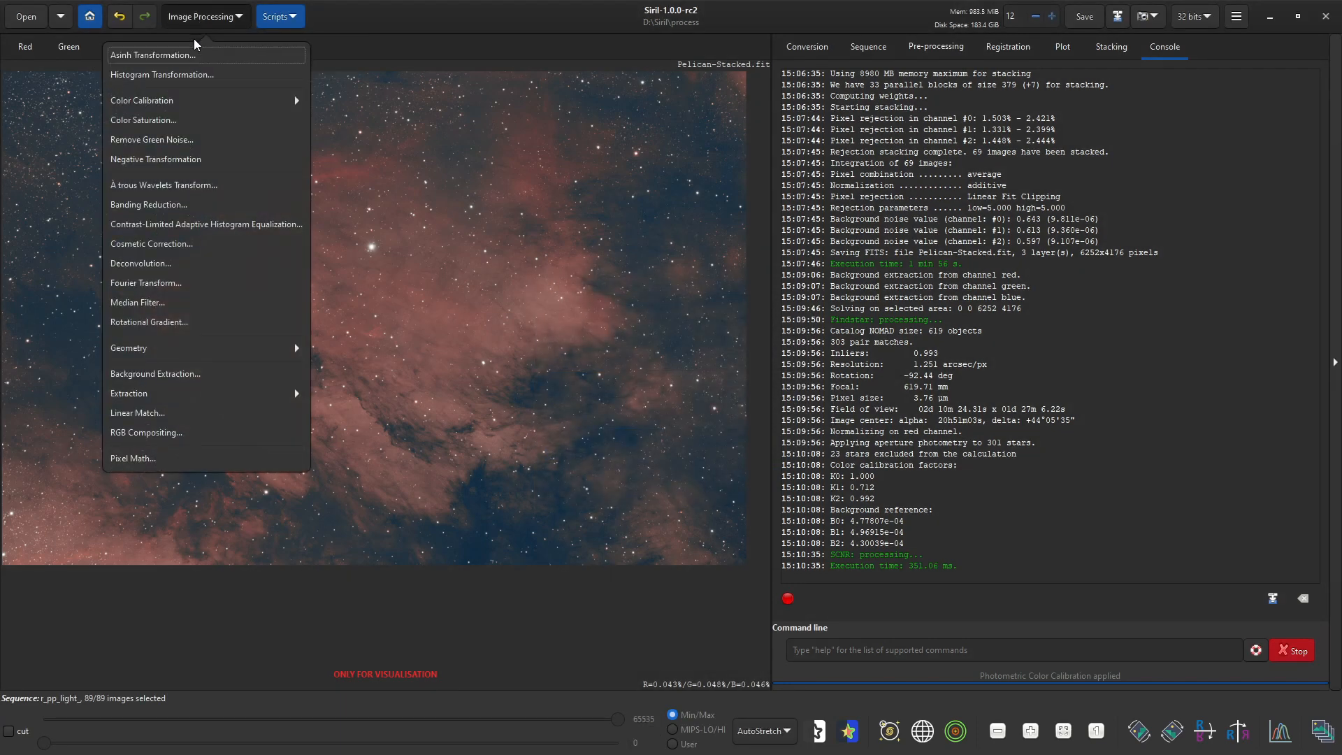
left_click(195, 54)
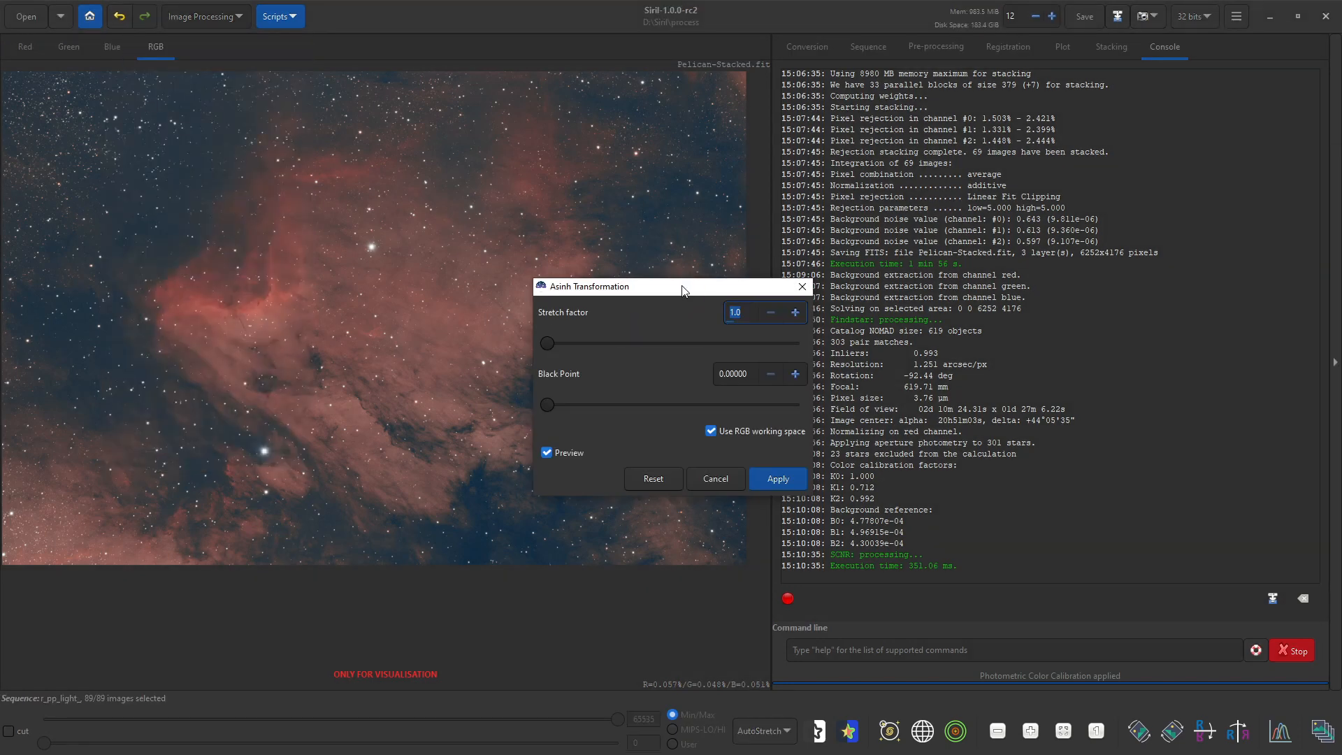
left_click_drag(683, 289, 1039, 233)
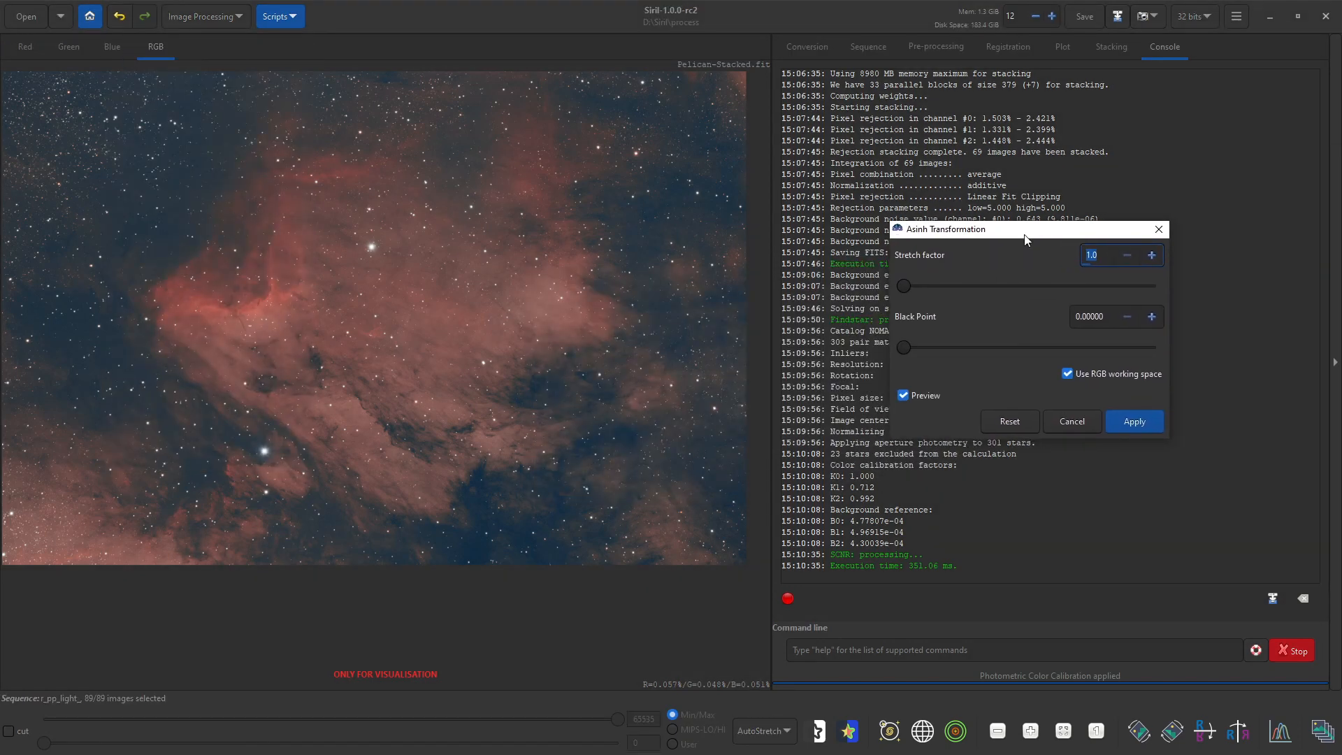
left_click(760, 731)
left_click(763, 601)
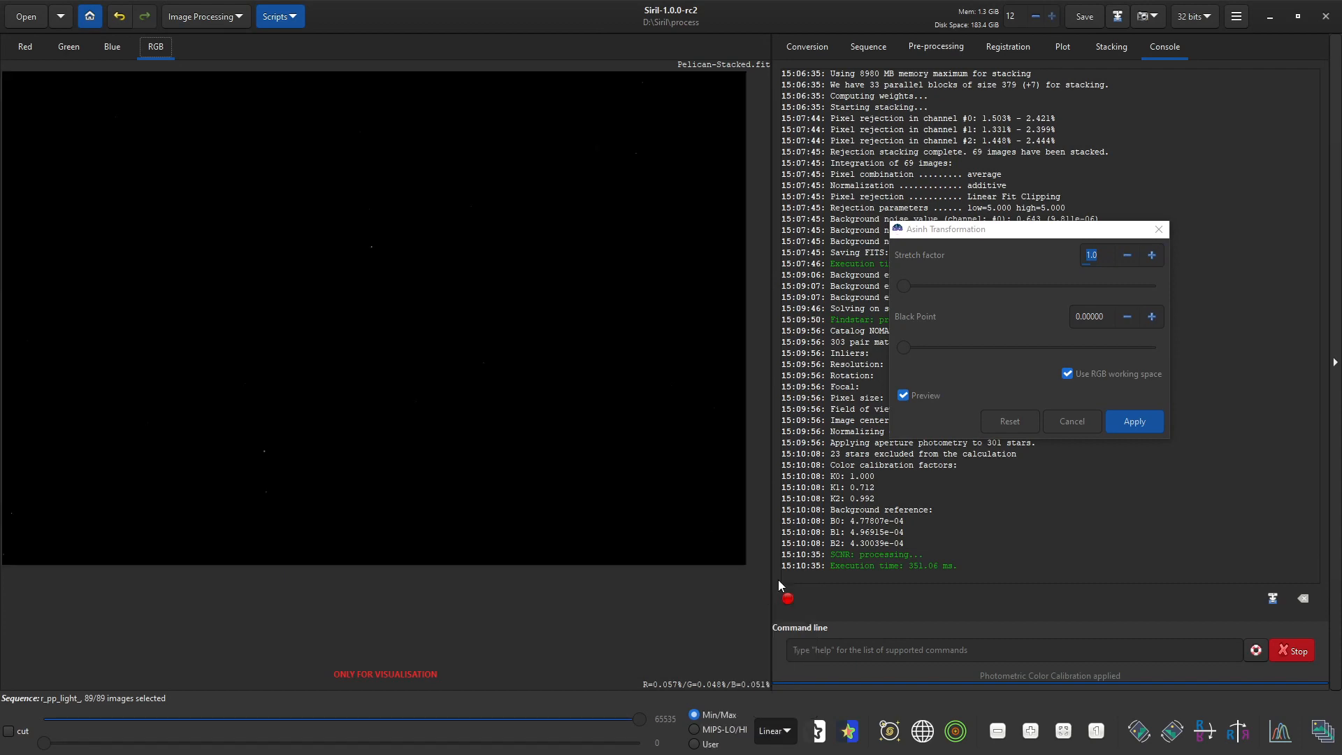
Set the Asinh stretch factor to 156 and apply the stretch with the black point at 0
left_click_drag(1104, 255, 1046, 253)
key("Right")
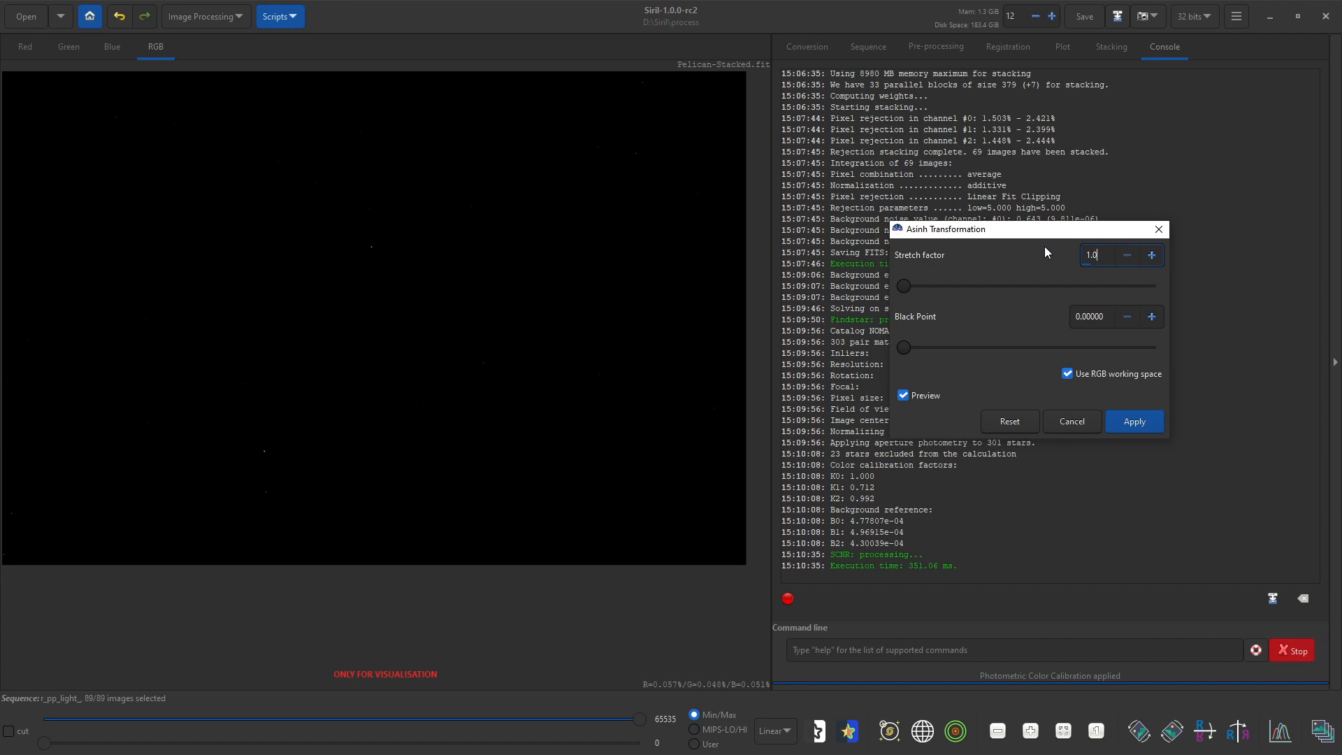
key("BackSpace")
key("BackSpace")
type("56")
key("Return")
left_click(1150, 422)
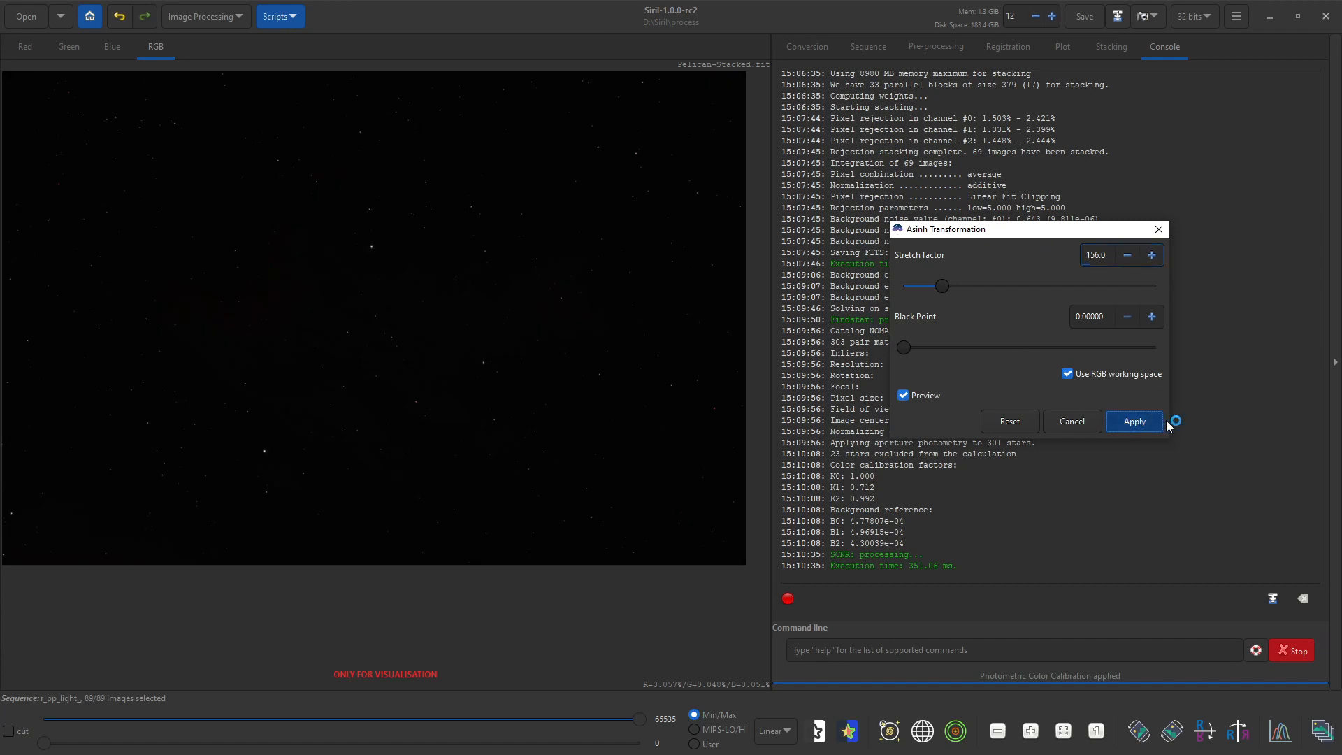
Apply a second Asinh Transformation with a stretch factor of 56 and a black point of 0.00100
left_click(186, 16)
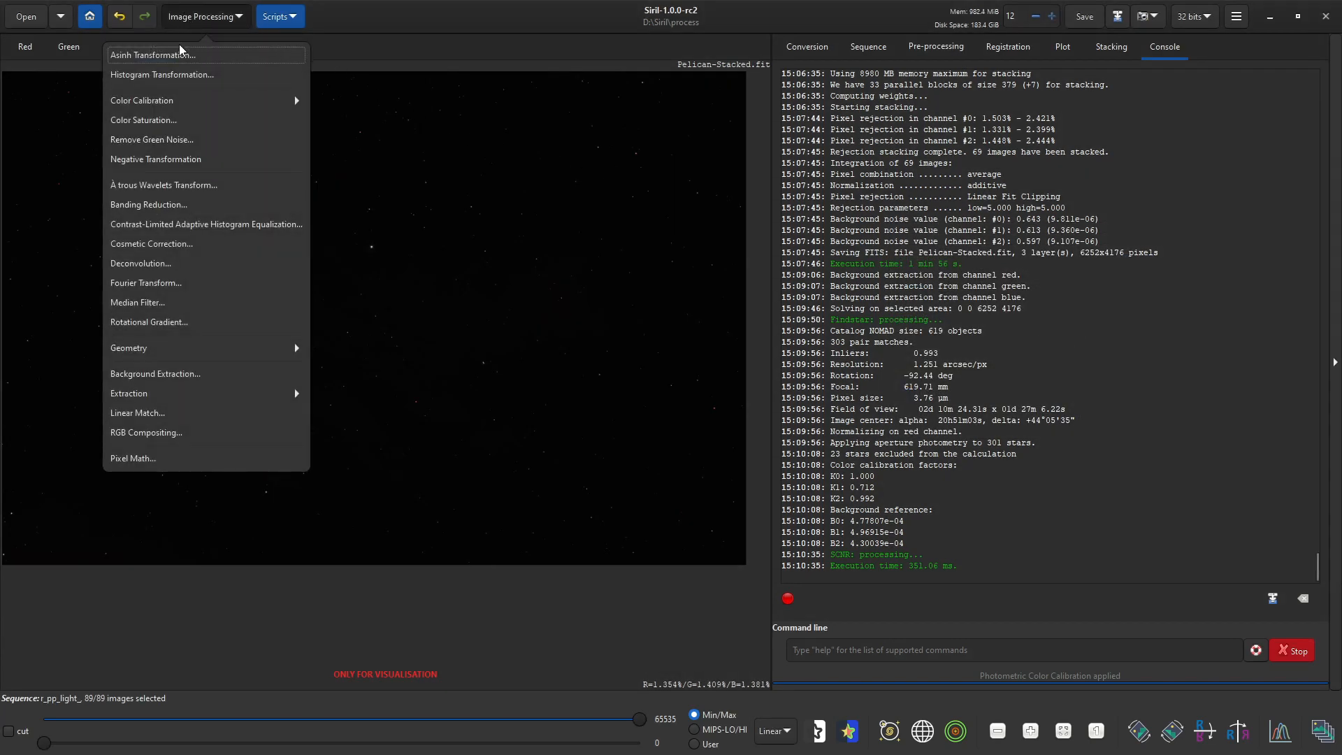
left_click(179, 54)
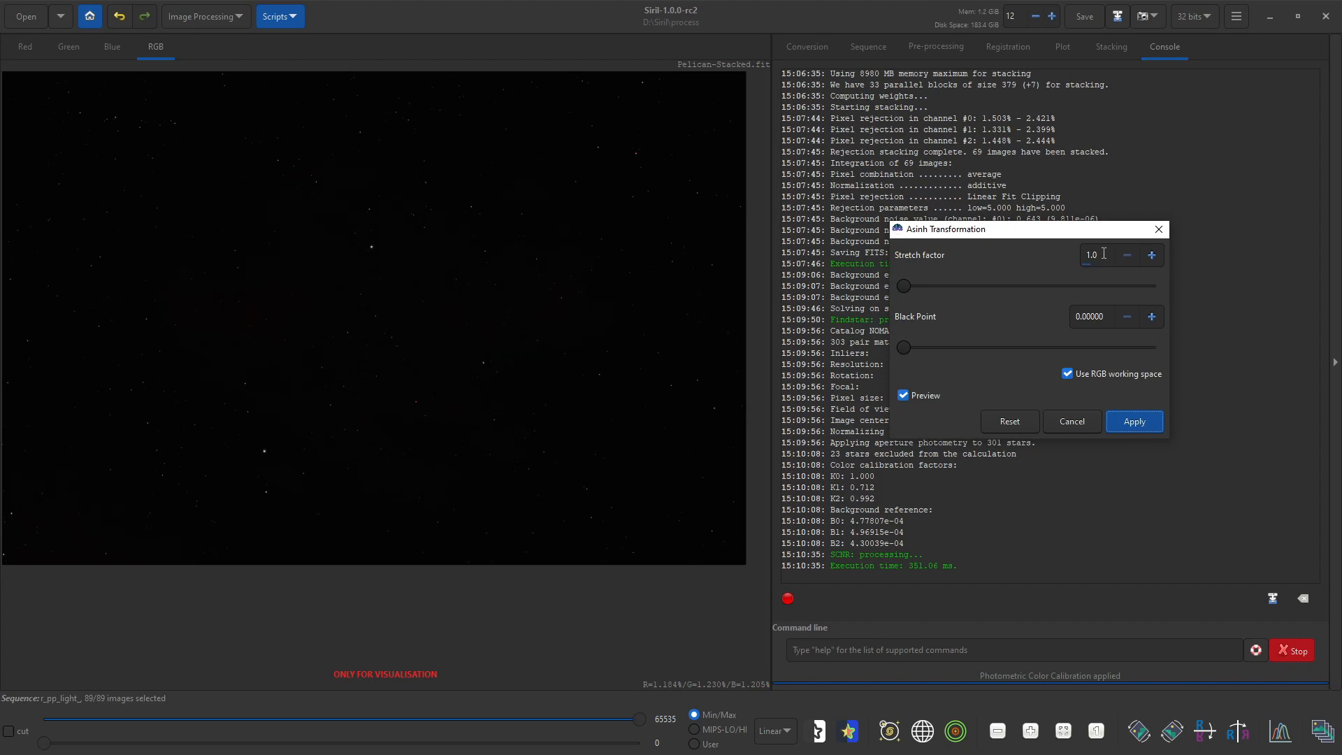
type("56")
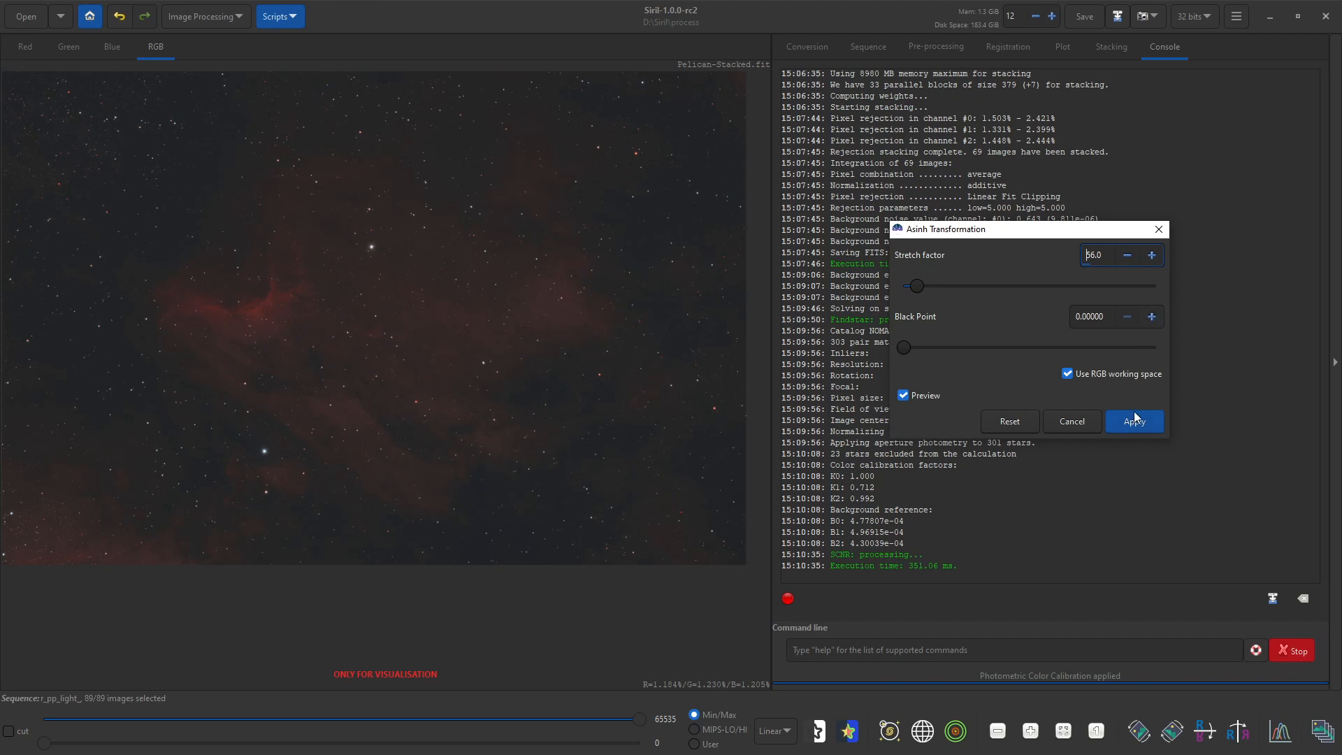
left_click(1152, 319)
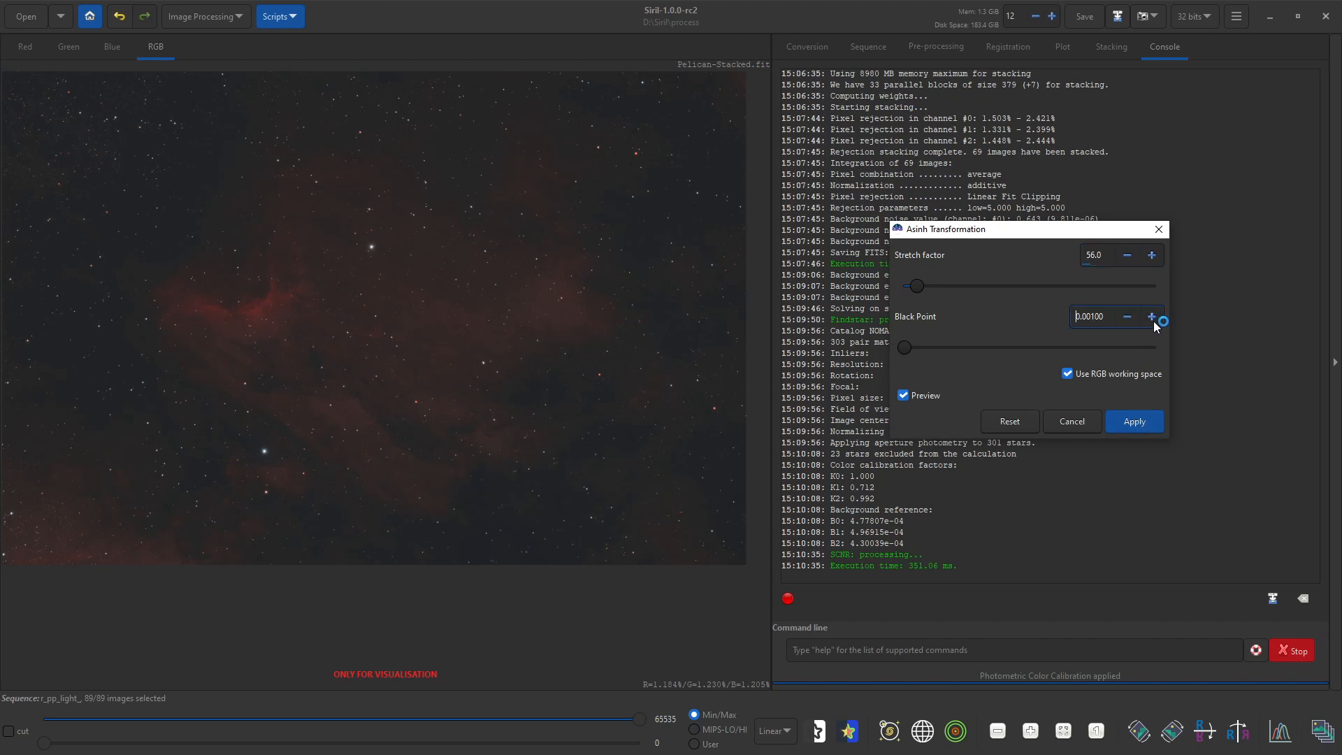
left_click(1133, 420)
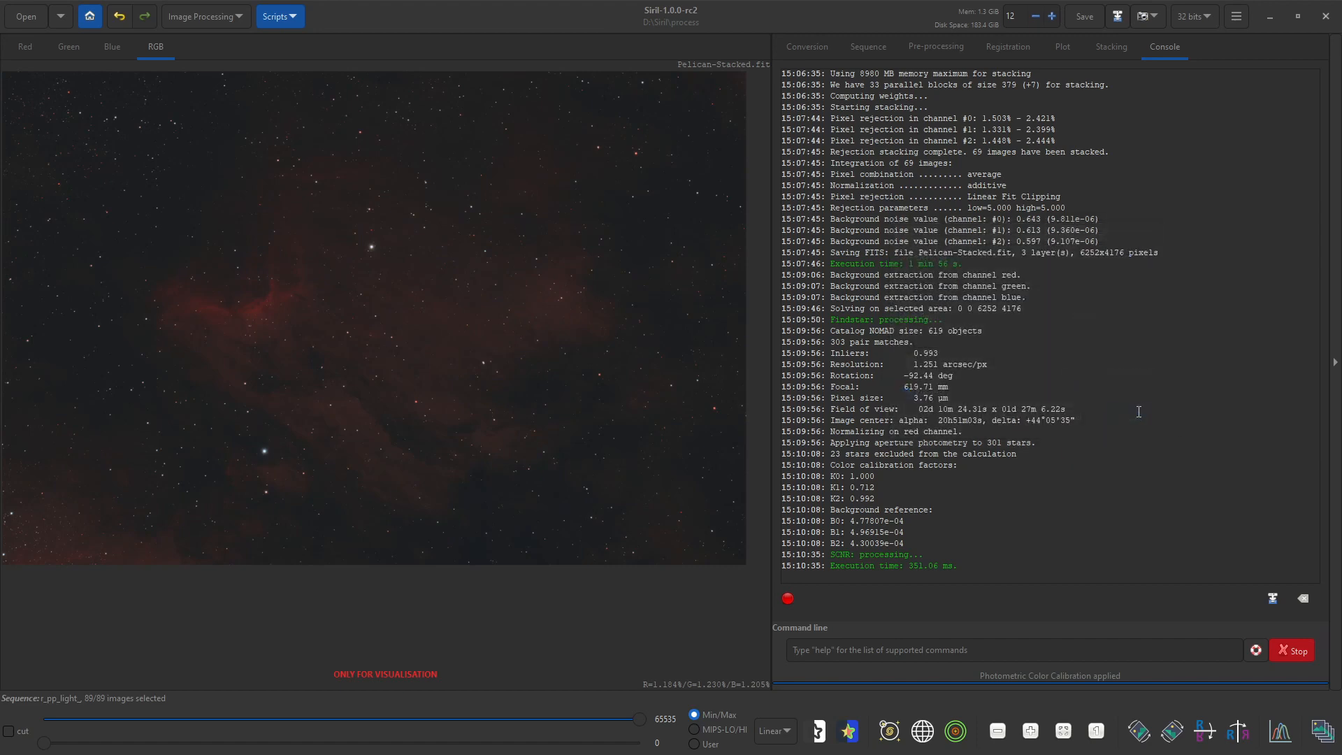
Start a third Asinh Transformation and raise its stretch factor to 6
left_click(200, 20)
left_click(190, 51)
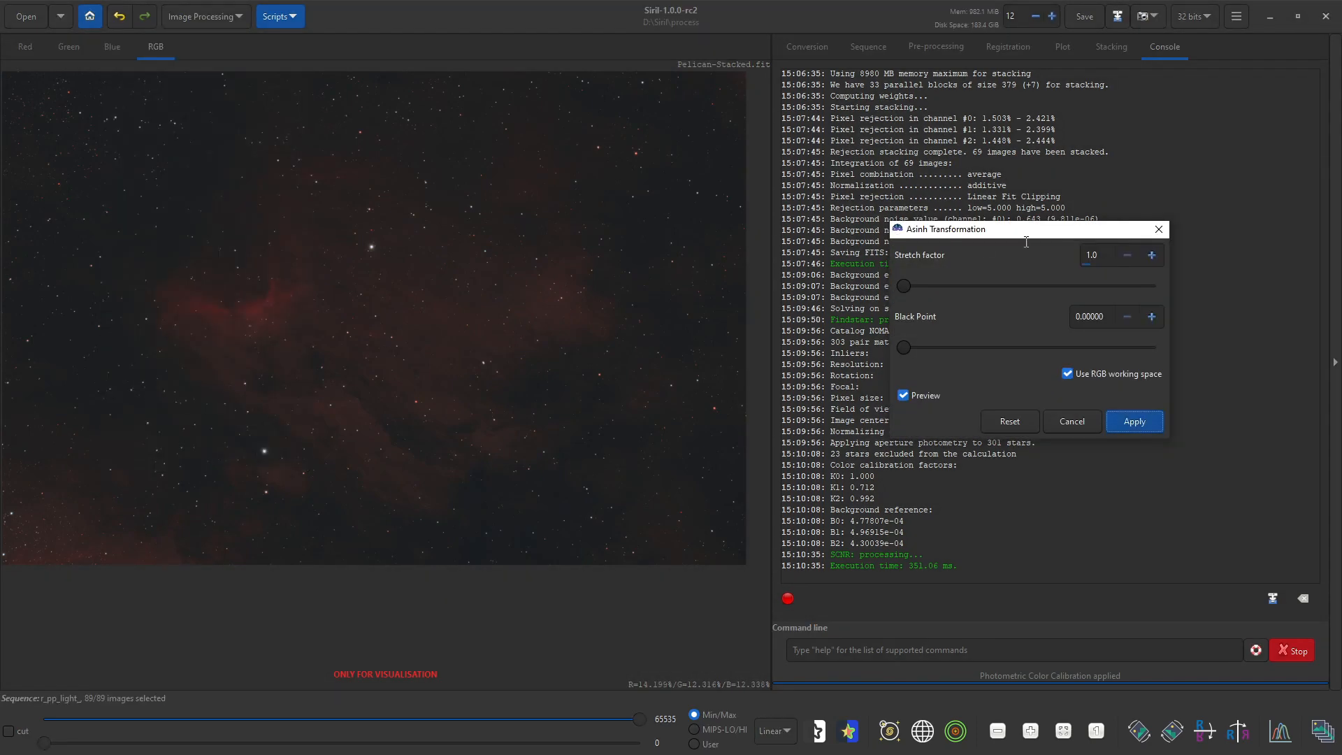
left_click(1153, 256)
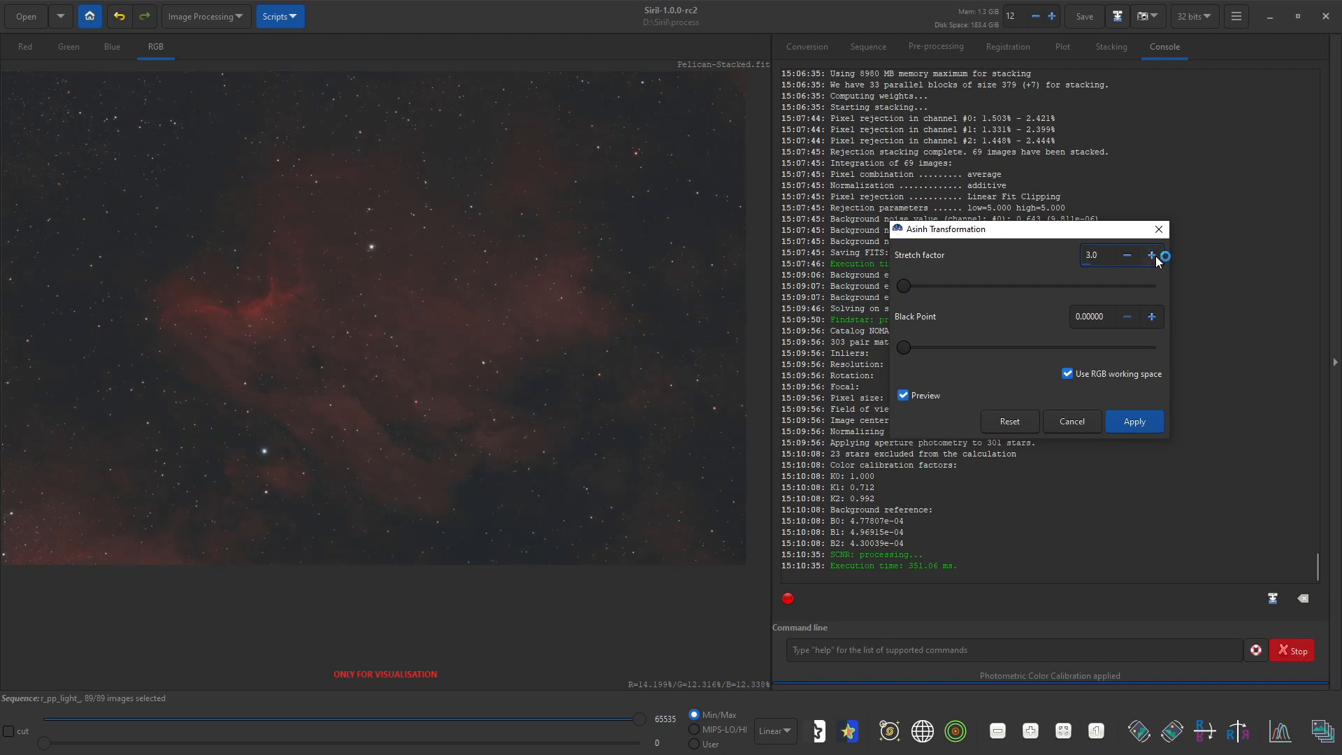
left_click(1152, 256)
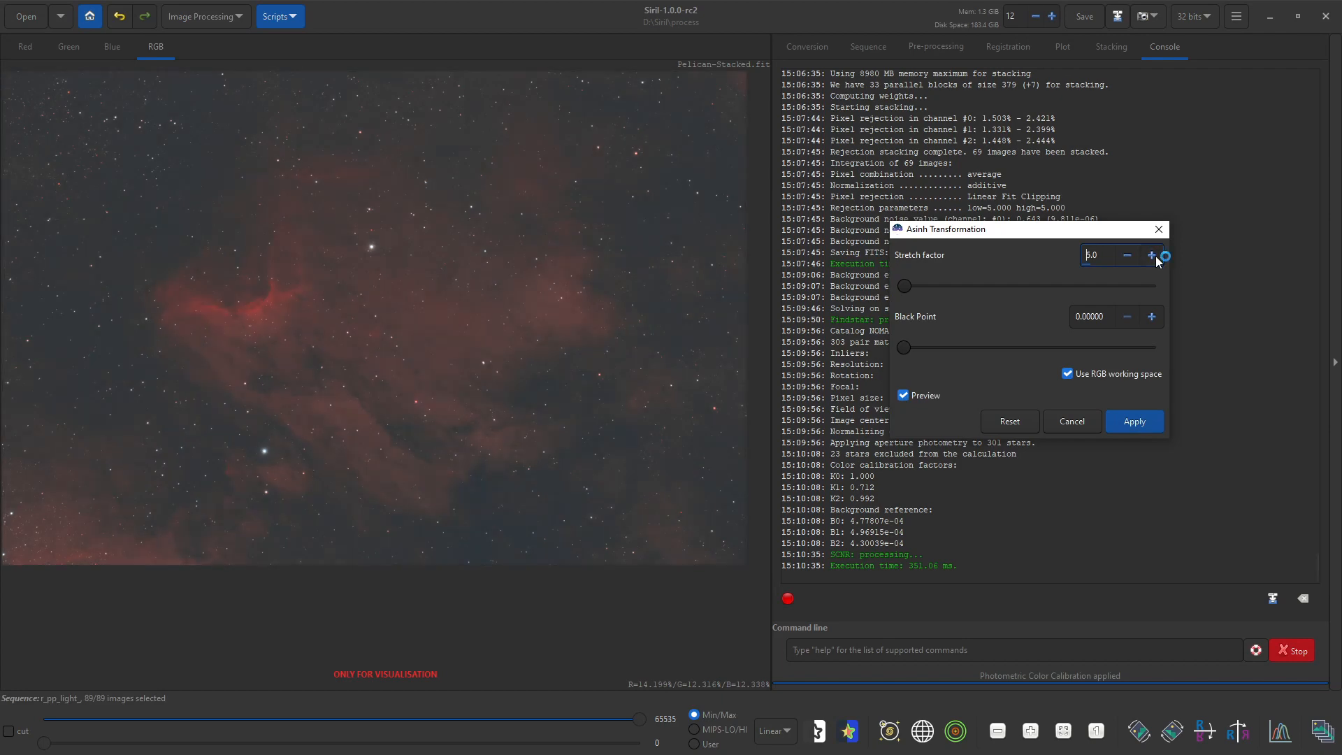
left_click(1152, 256)
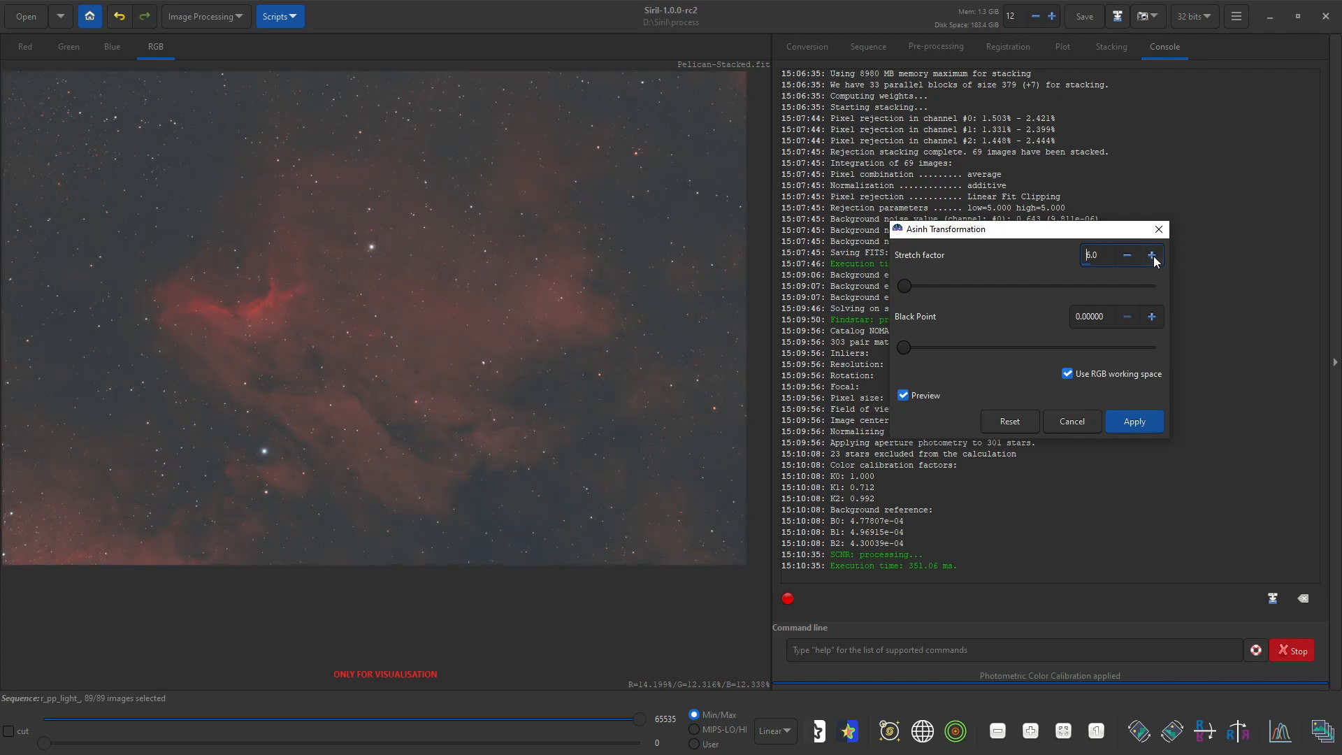
left_click(1153, 256)
Raise the black point to 0.03200, lower it slightly again, and apply the Asinh stretch
left_click(1152, 317)
left_click(1151, 316)
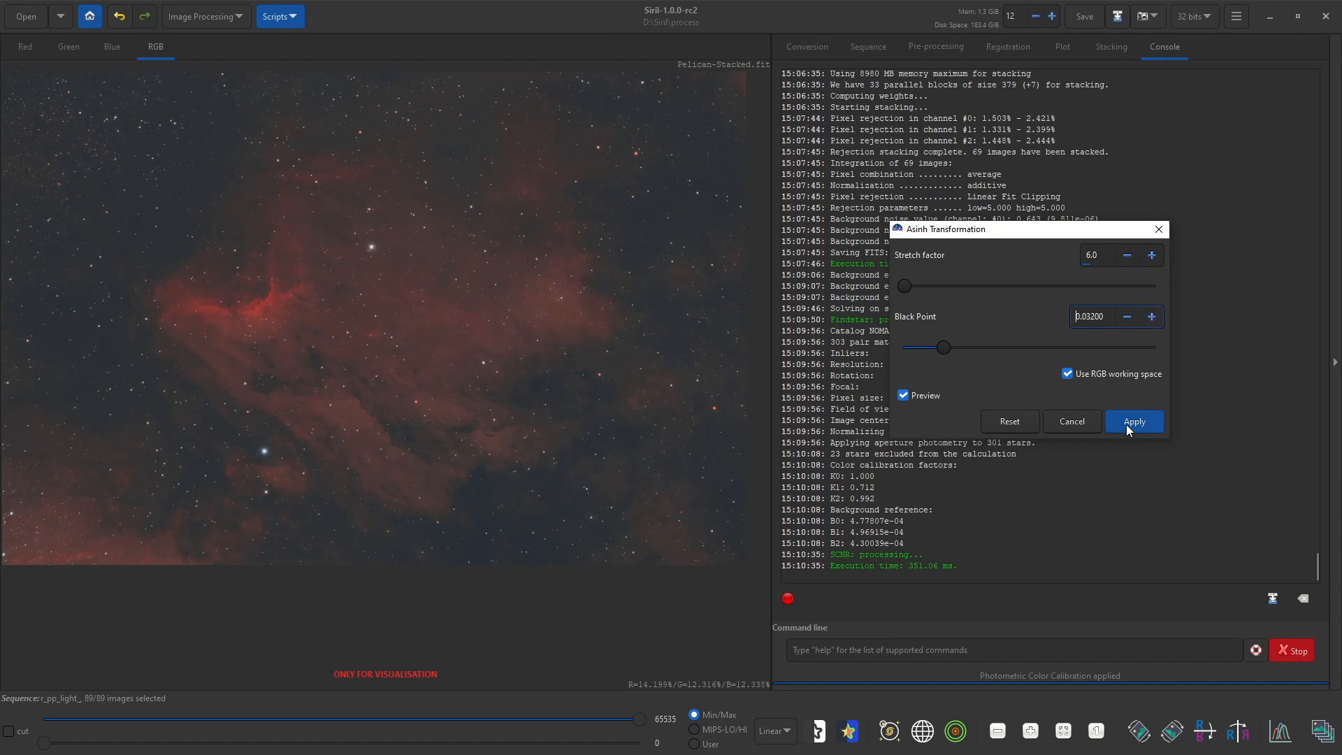
left_click(1126, 316)
left_click(1127, 317)
left_click(1126, 317)
left_click(1123, 411)
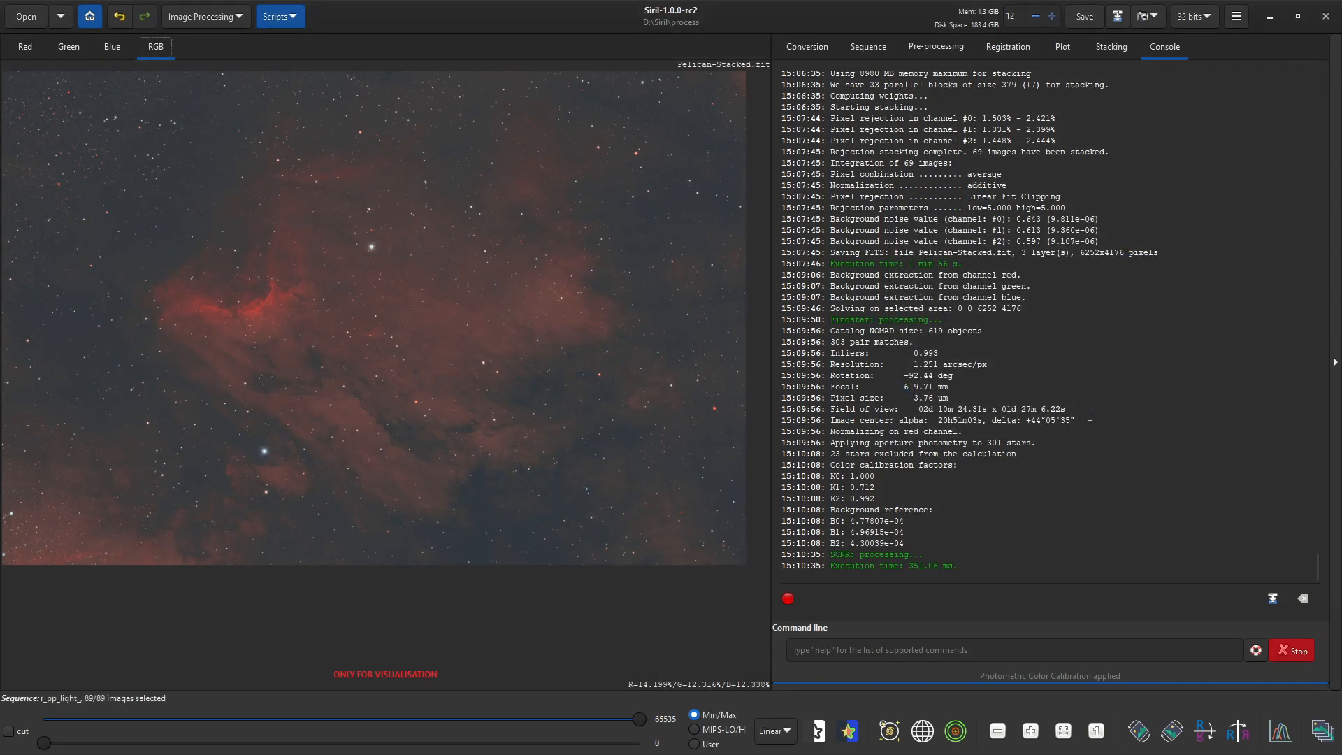
Open the Histogram Transformation beside the image and set midtones to about 0.256 and shadows to about 0.176
left_click(1277, 734)
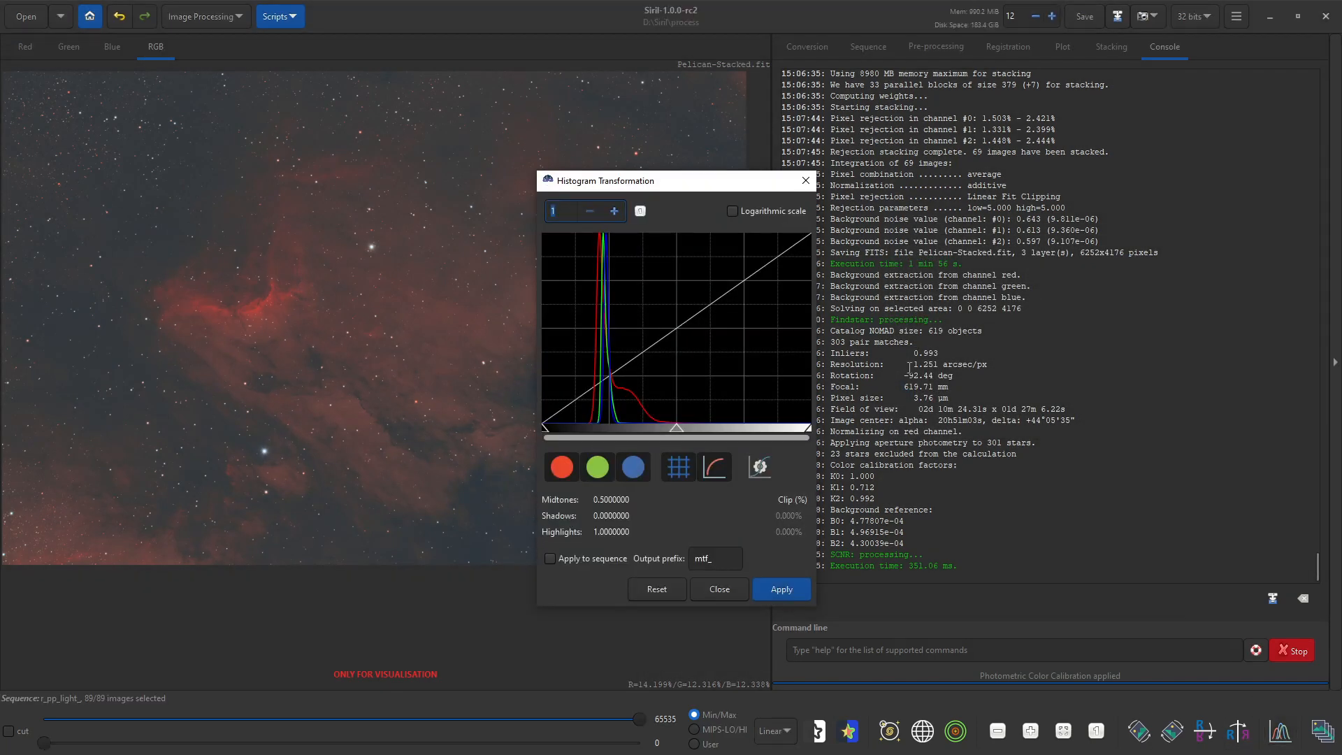
left_click_drag(665, 193, 997, 114)
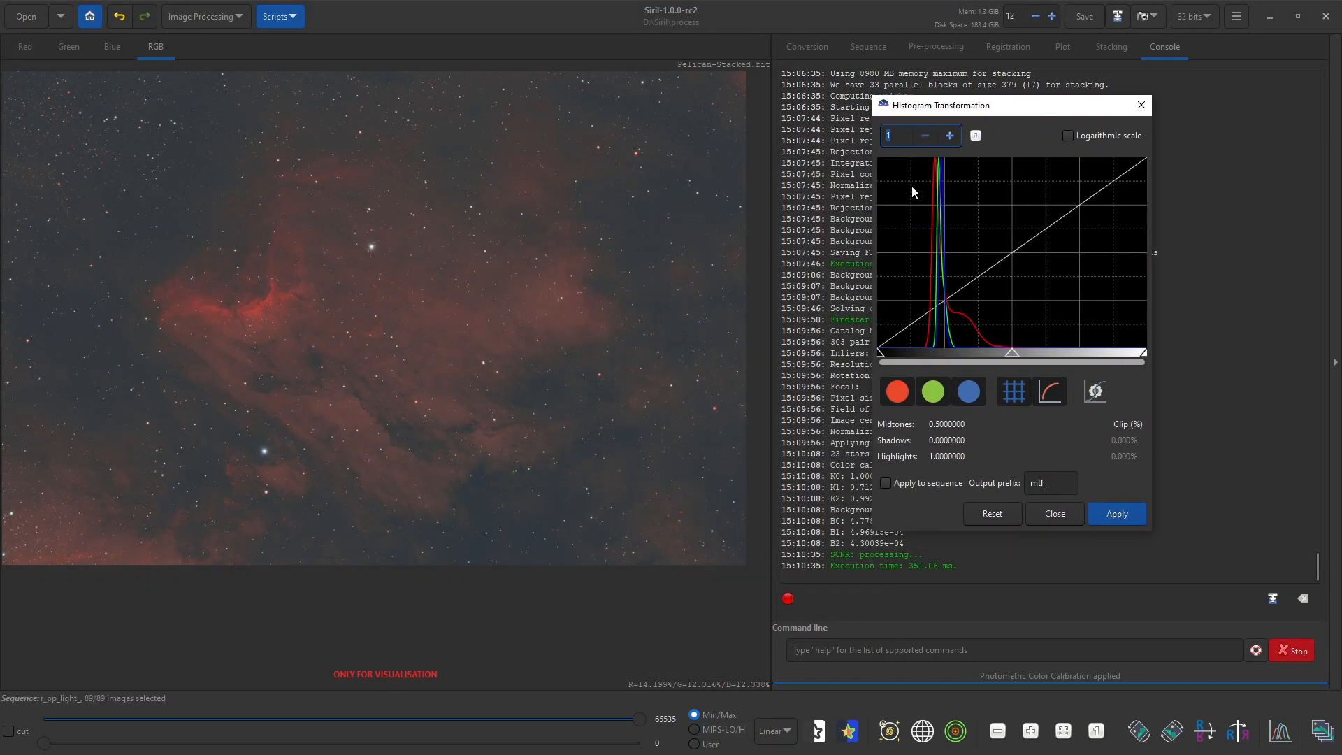
left_click_drag(1012, 351, 945, 352)
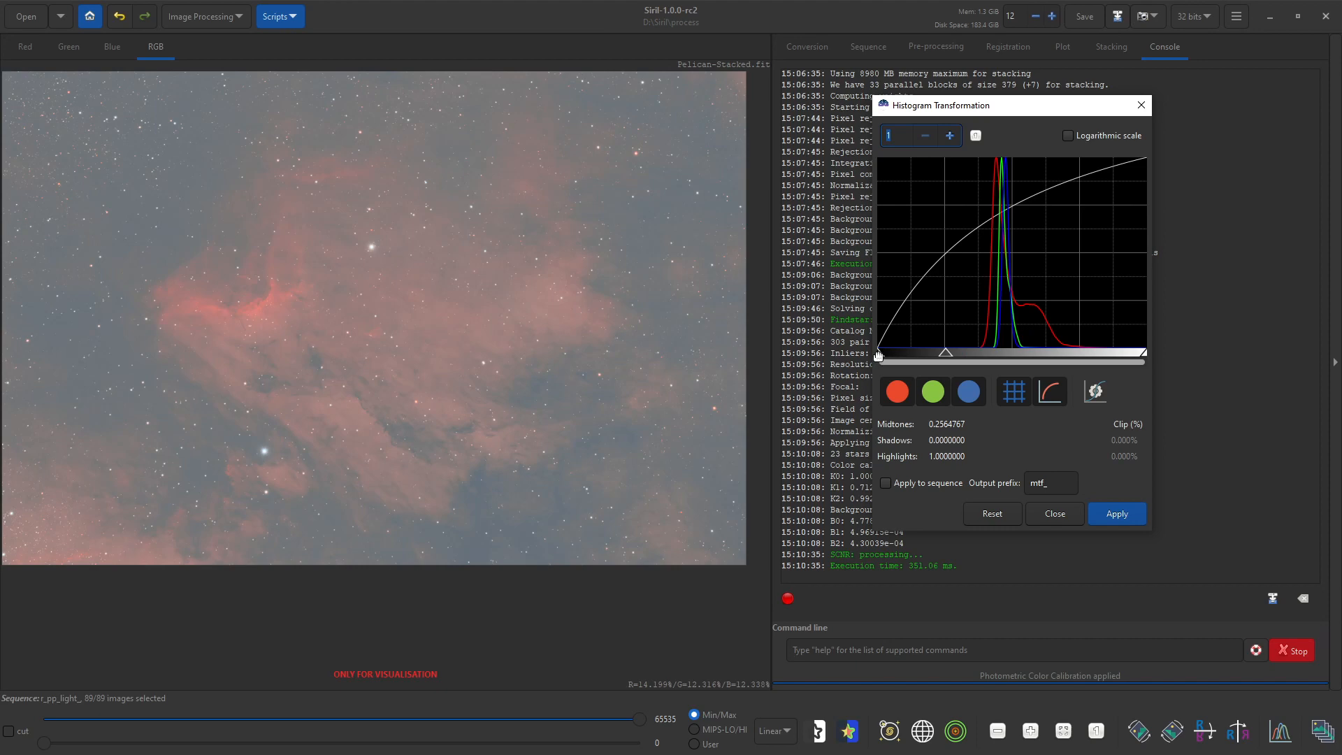
left_click_drag(878, 354, 924, 353)
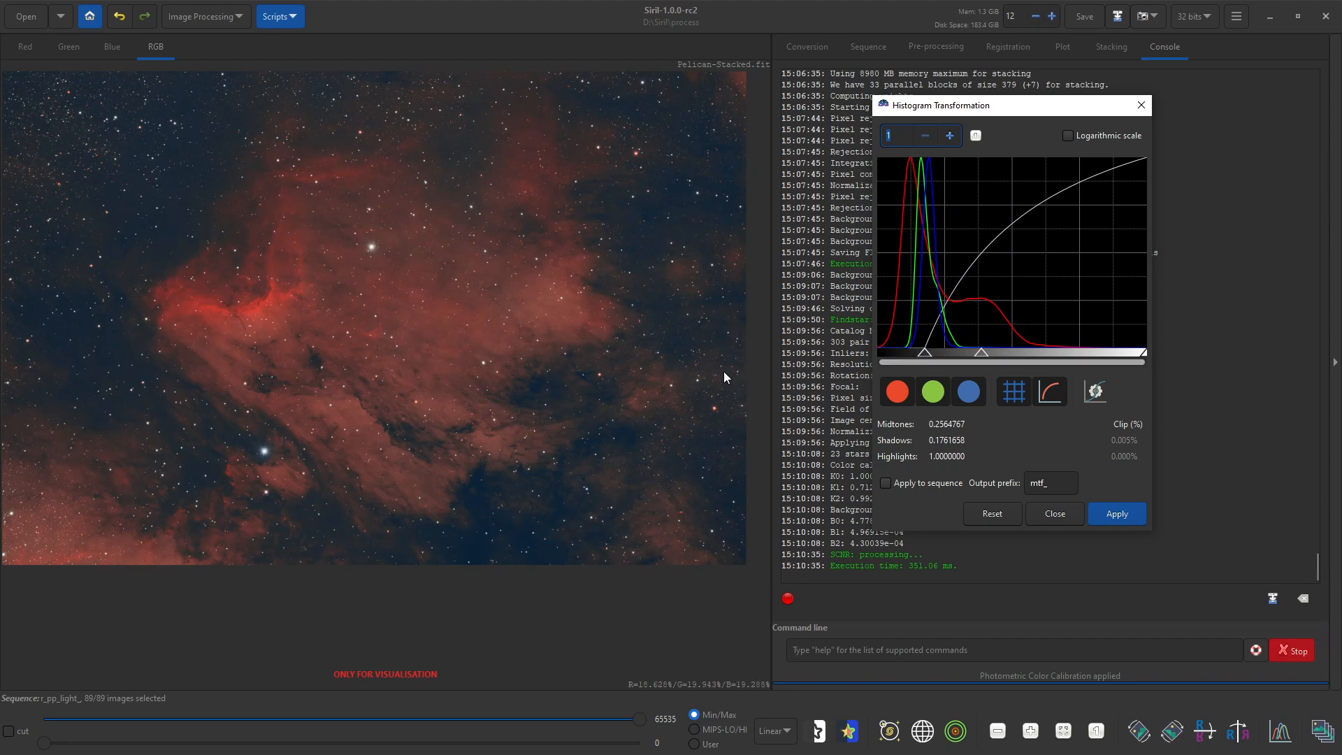
Examine the nebula's dark lanes, bright ridge and surrounding stars up close in the histogram preview
scroll(252, 358, "up", 5)
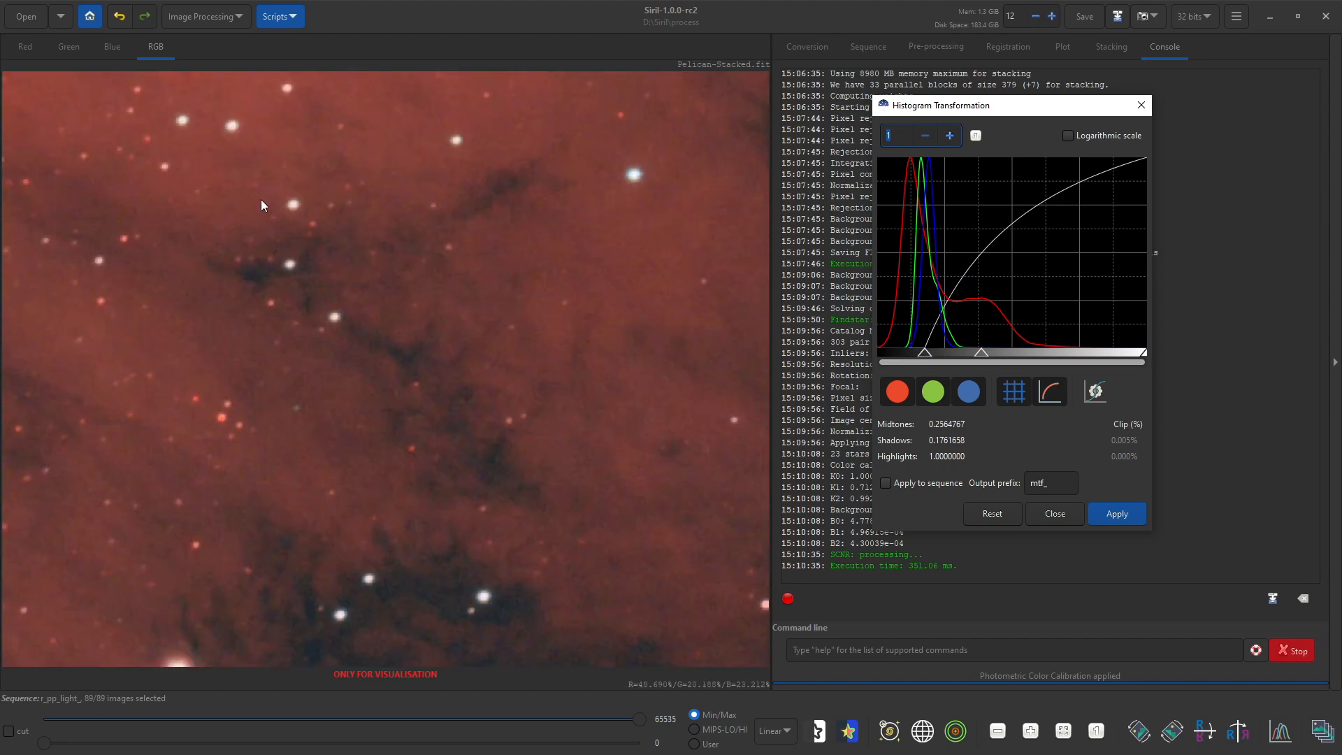
scroll(261, 199, "up", 2)
scroll(261, 199, "down", 3)
left_click_drag(239, 187, 463, 456)
left_click_drag(480, 346, 659, 481)
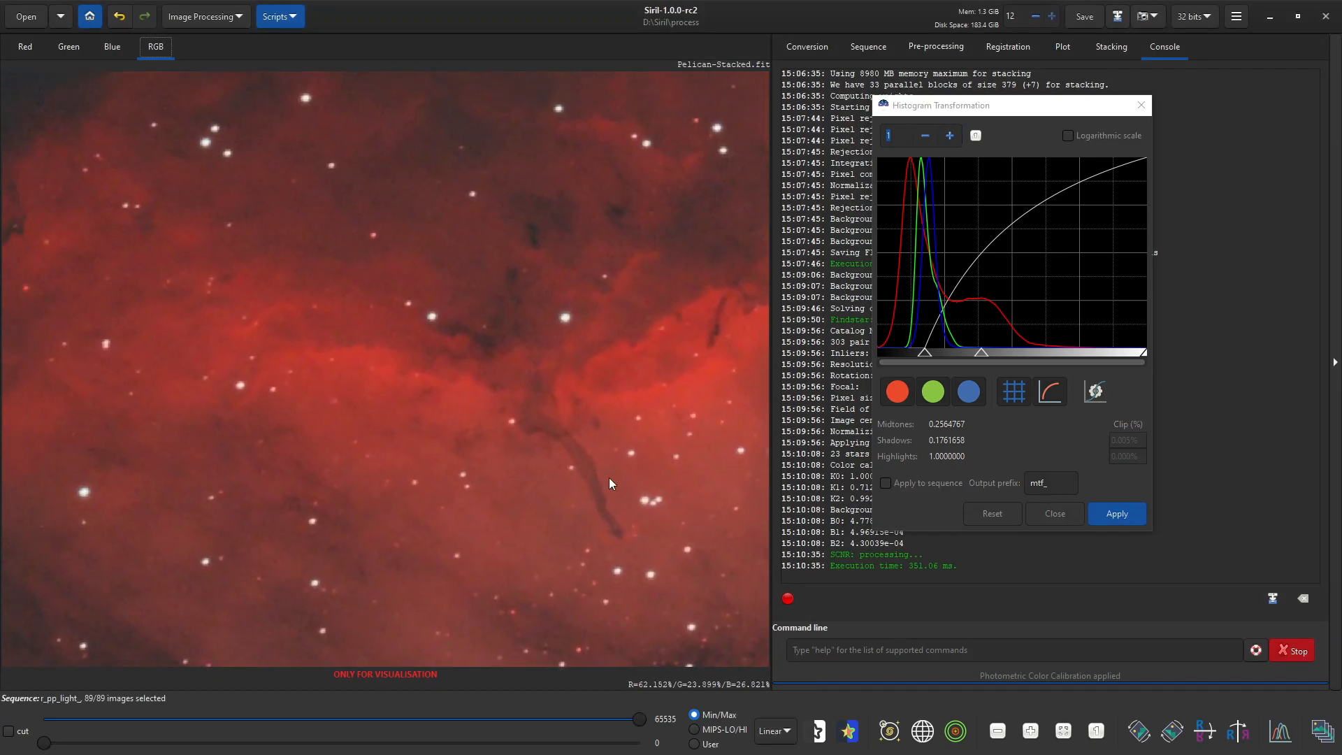
left_click_drag(326, 460, 621, 487)
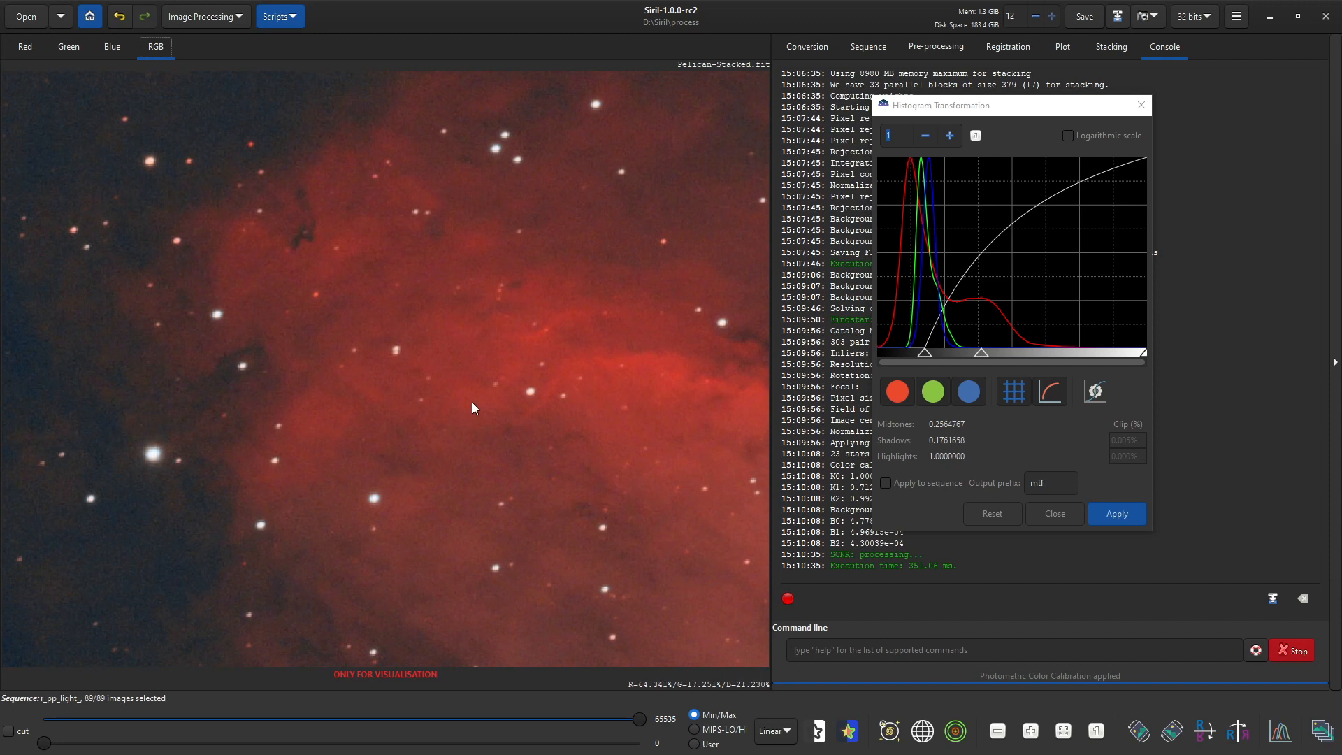
Examine the histogram preview close up from the nebula's dark western edge across the bright ridge to the star fields in the image's upper part
left_click_drag(472, 409, 577, 384)
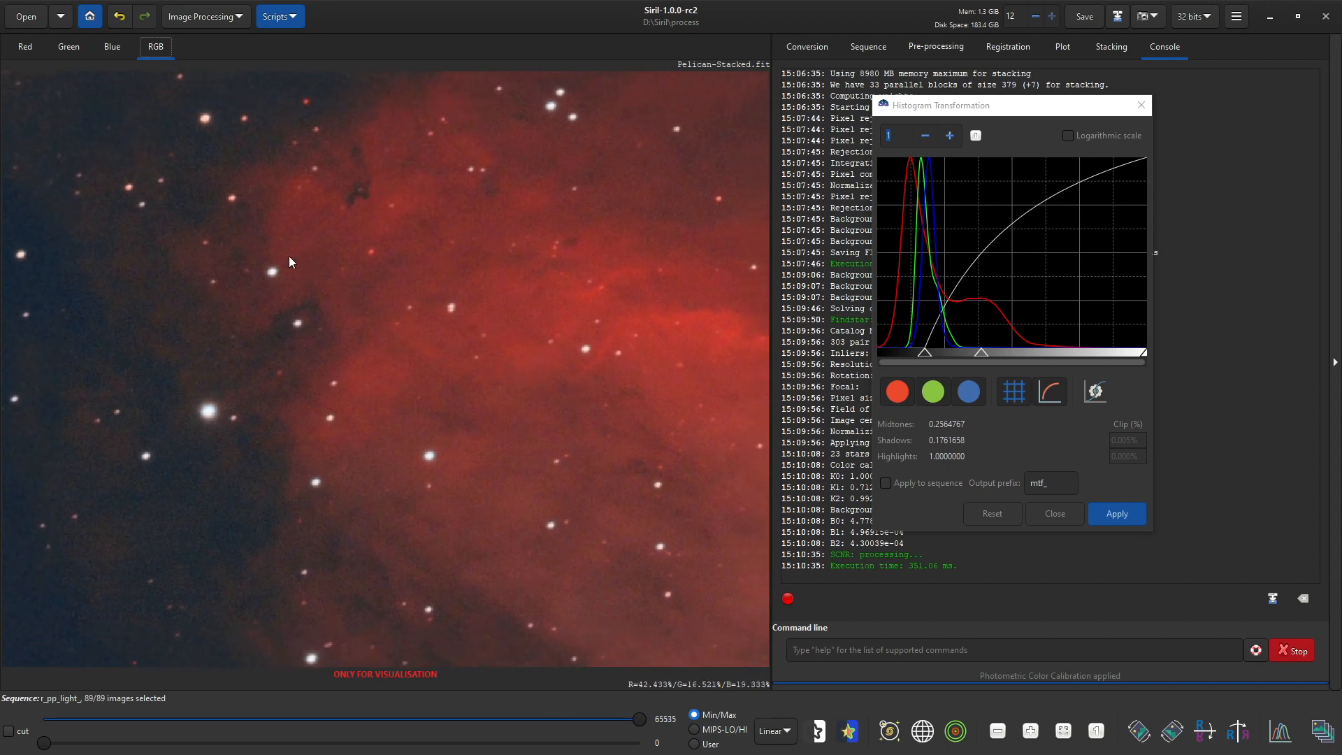
left_click_drag(657, 347, 293, 365)
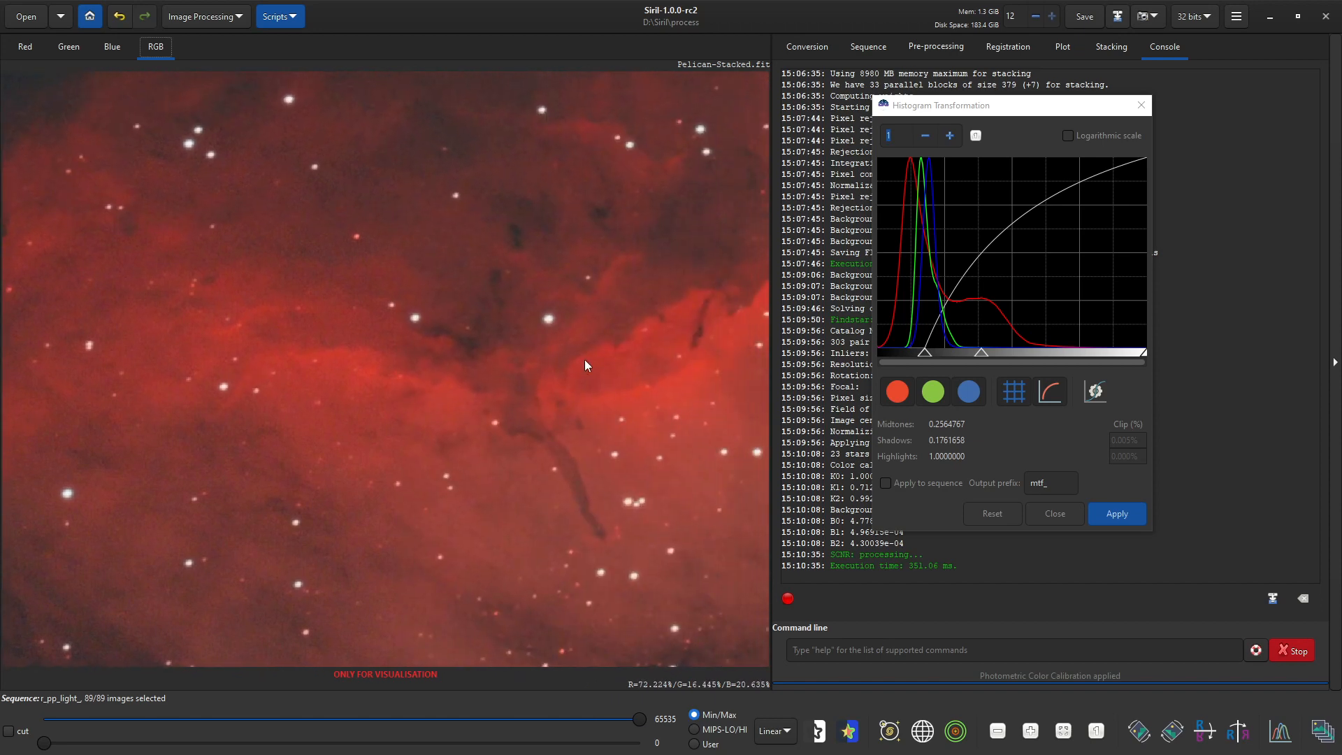
left_click_drag(584, 359, 303, 376)
left_click_drag(487, 367, 380, 367)
left_click_drag(513, 336, 209, 389)
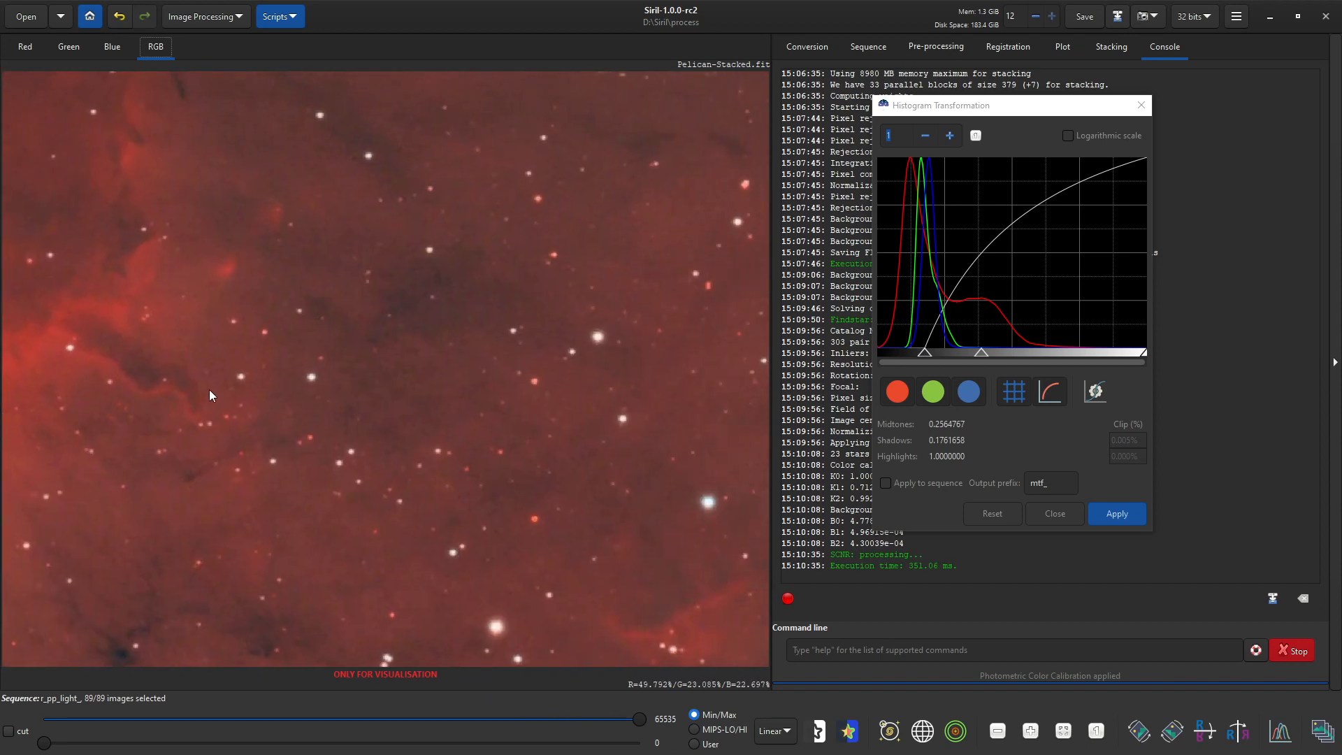
left_click_drag(419, 334, 424, 461)
left_click_drag(453, 278, 471, 467)
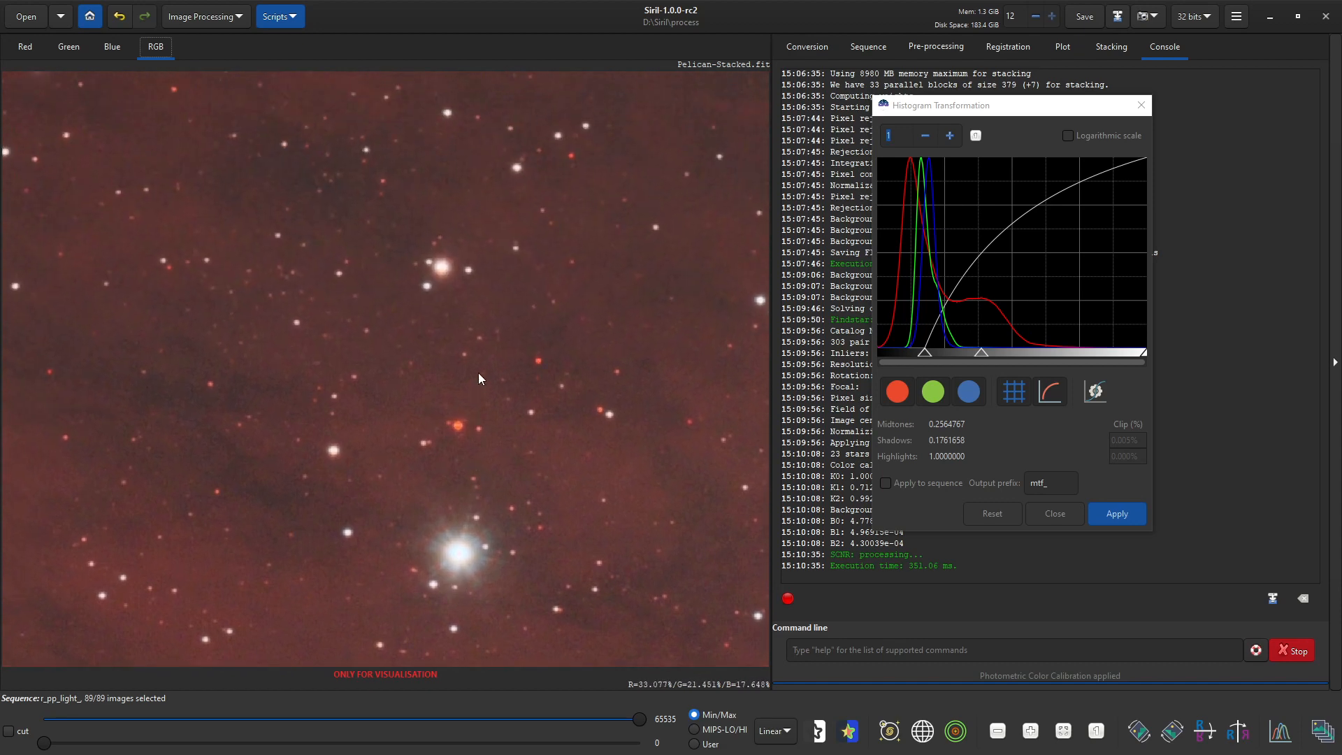
left_click_drag(478, 372, 480, 472)
left_click_drag(461, 314, 516, 530)
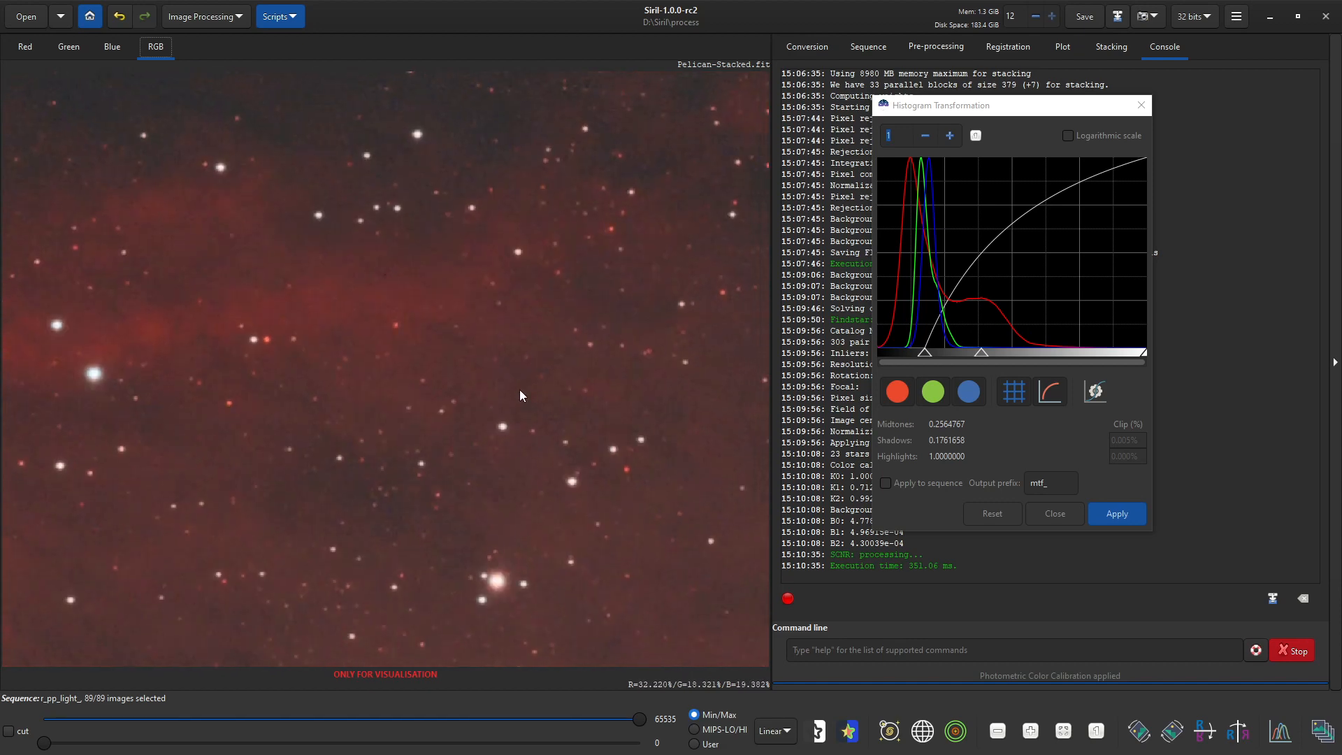
Examine the nebula's right side and the dark dust lanes in its lower part close up in the histogram preview
left_click_drag(519, 390, 136, 299)
left_click_drag(536, 640, 350, 313)
left_click_drag(447, 434, 368, 183)
left_click_drag(503, 493, 437, 253)
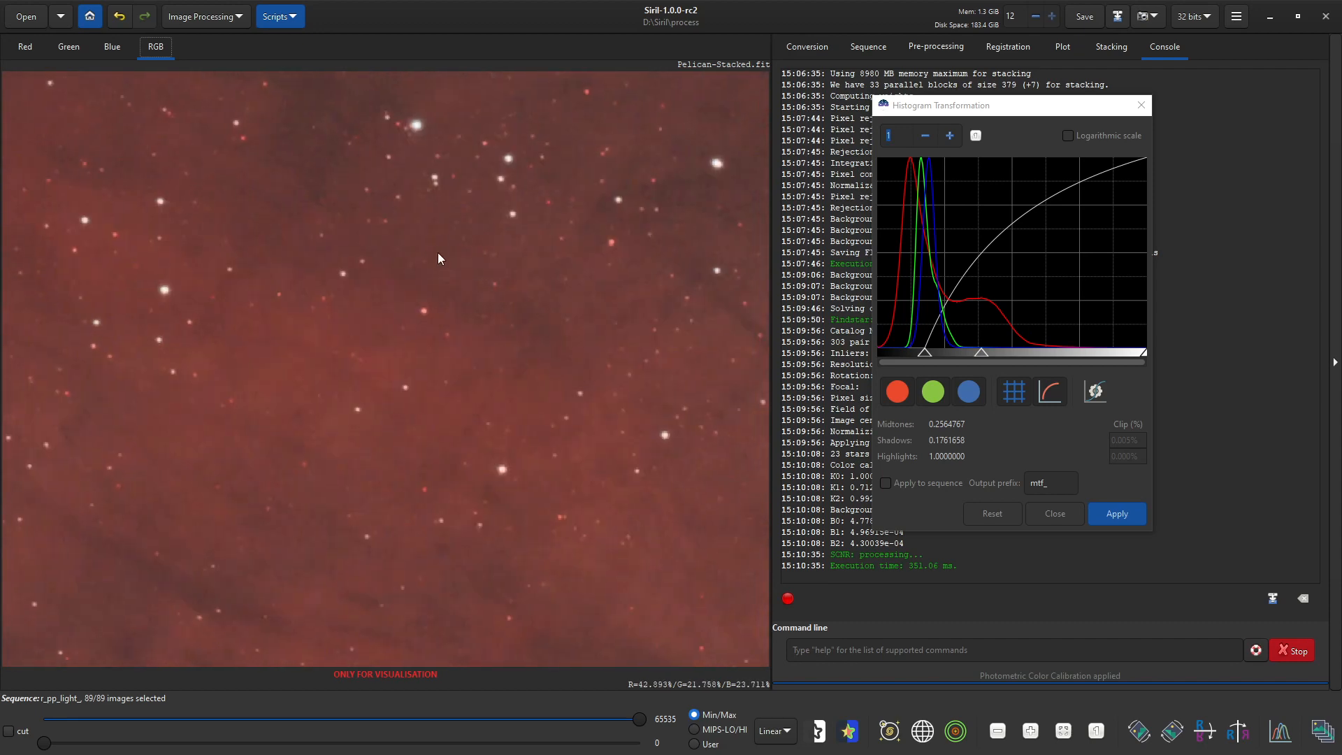
left_click_drag(312, 363, 391, 143)
left_click_drag(408, 399, 479, 132)
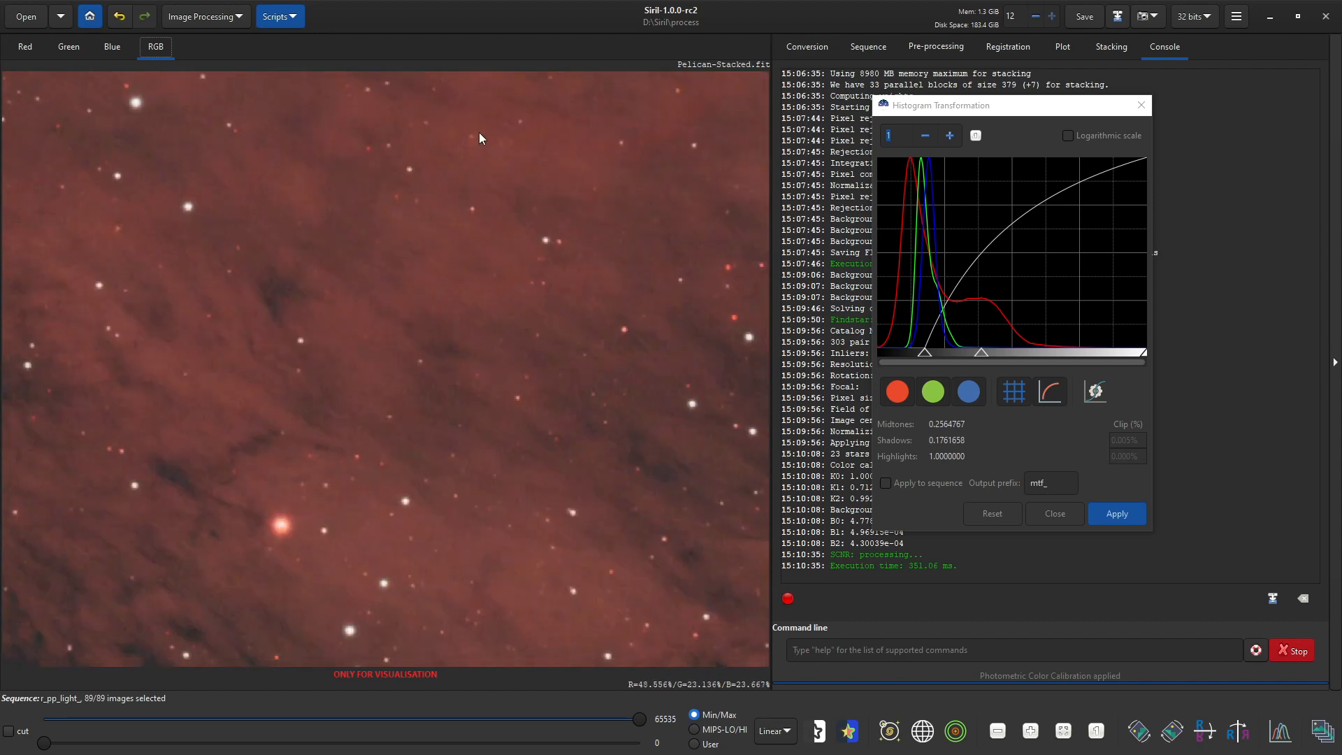
left_click_drag(443, 380, 522, 189)
left_click_drag(449, 343, 554, 248)
left_click_drag(392, 352, 559, 311)
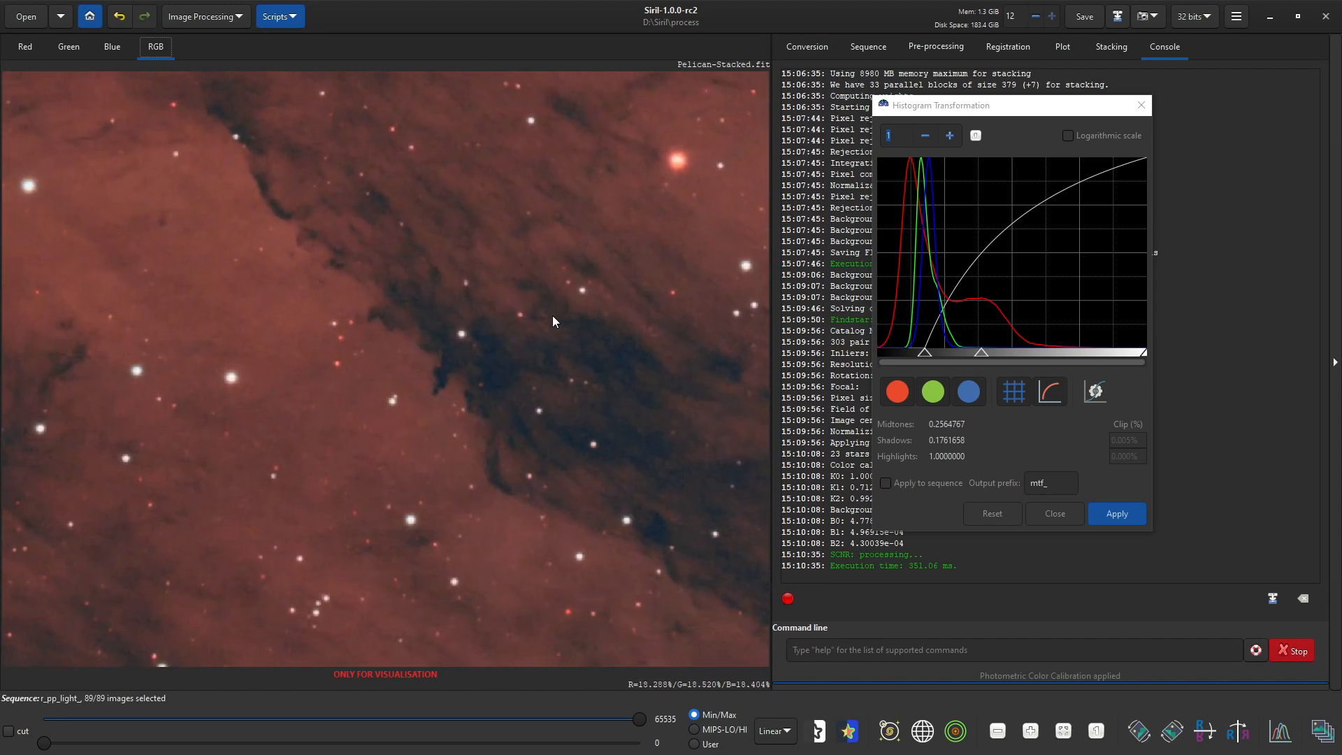
left_click_drag(373, 304, 636, 372)
Check the whole image in the preview, apply the histogram stretch and close the Histogram Transformation
scroll(490, 371, "down", 2)
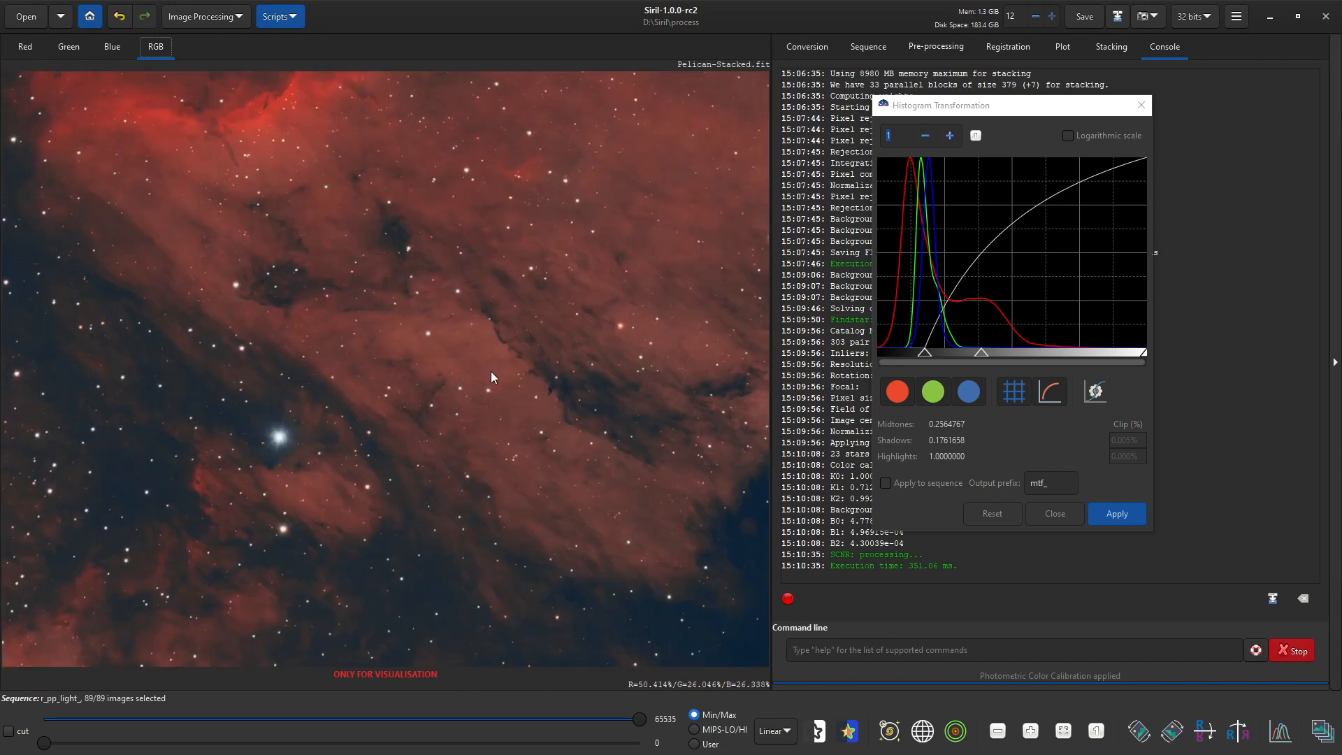
scroll(490, 440, "down", 4)
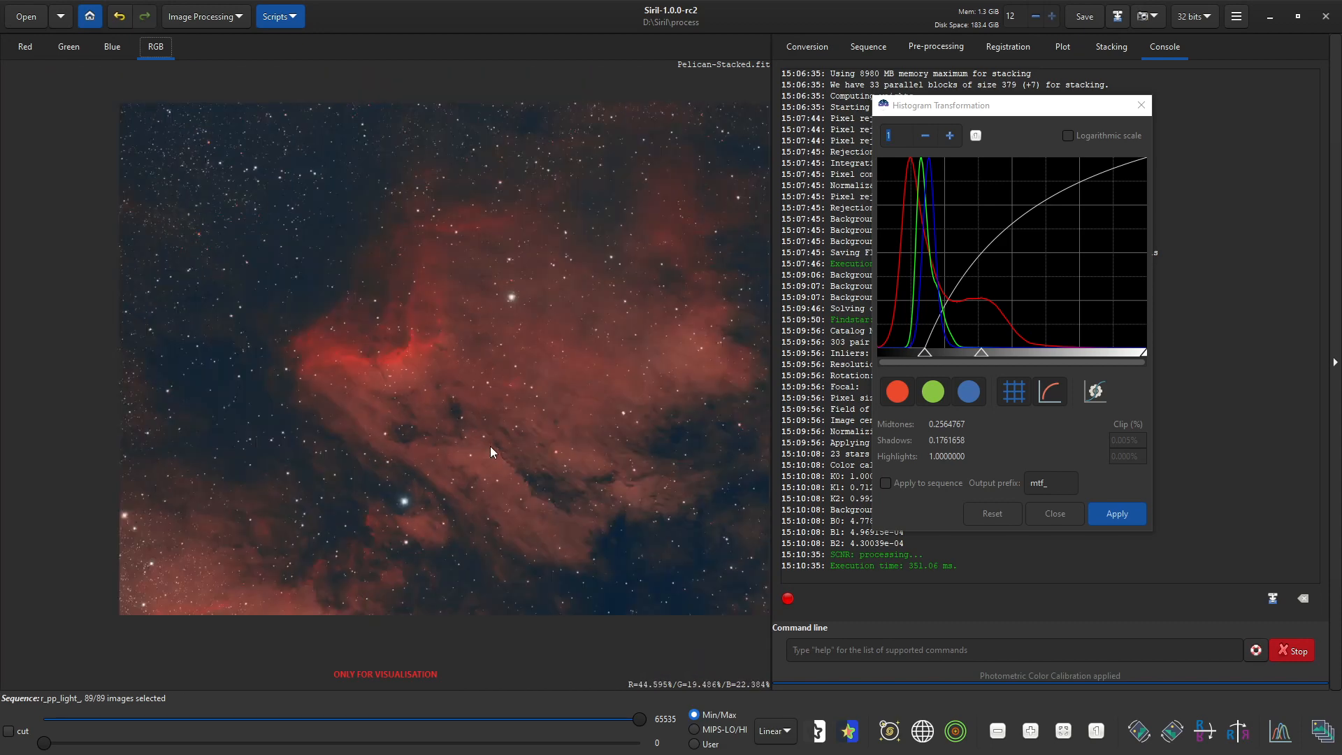
left_click_drag(469, 397, 440, 404)
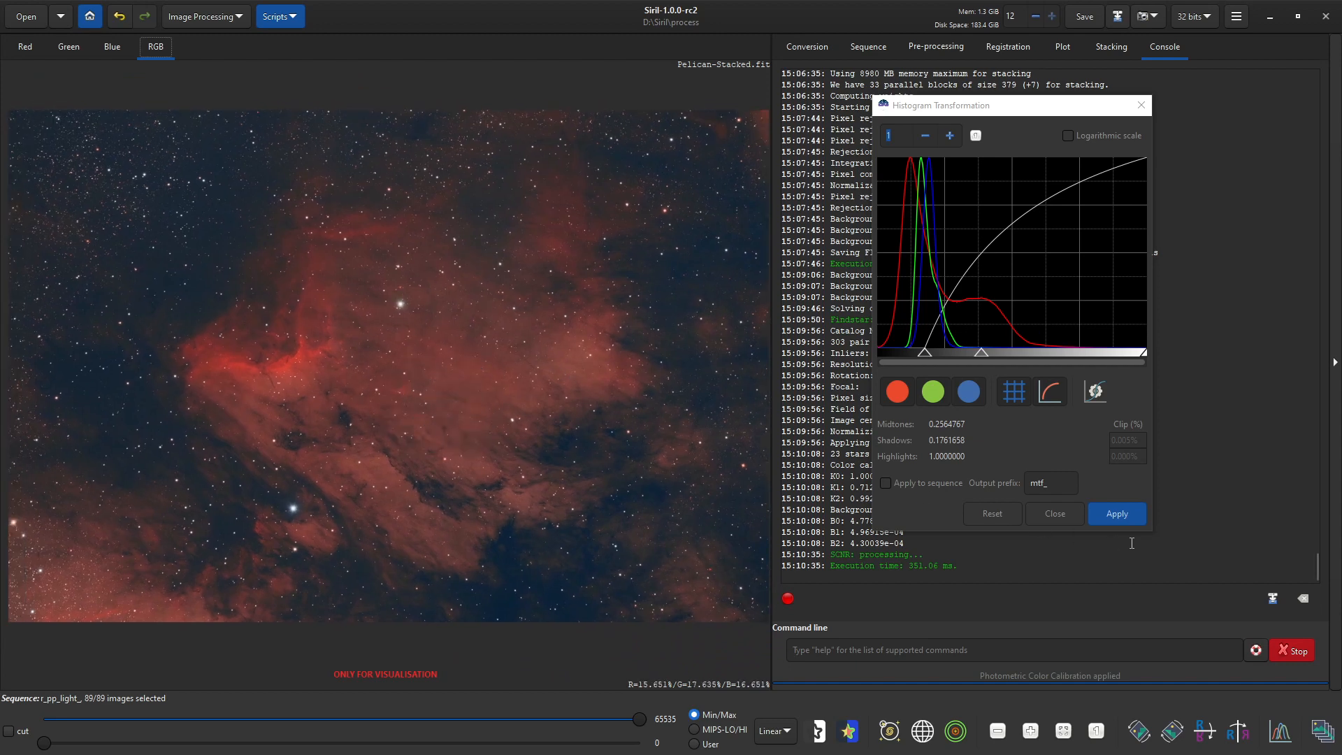
left_click(1121, 517)
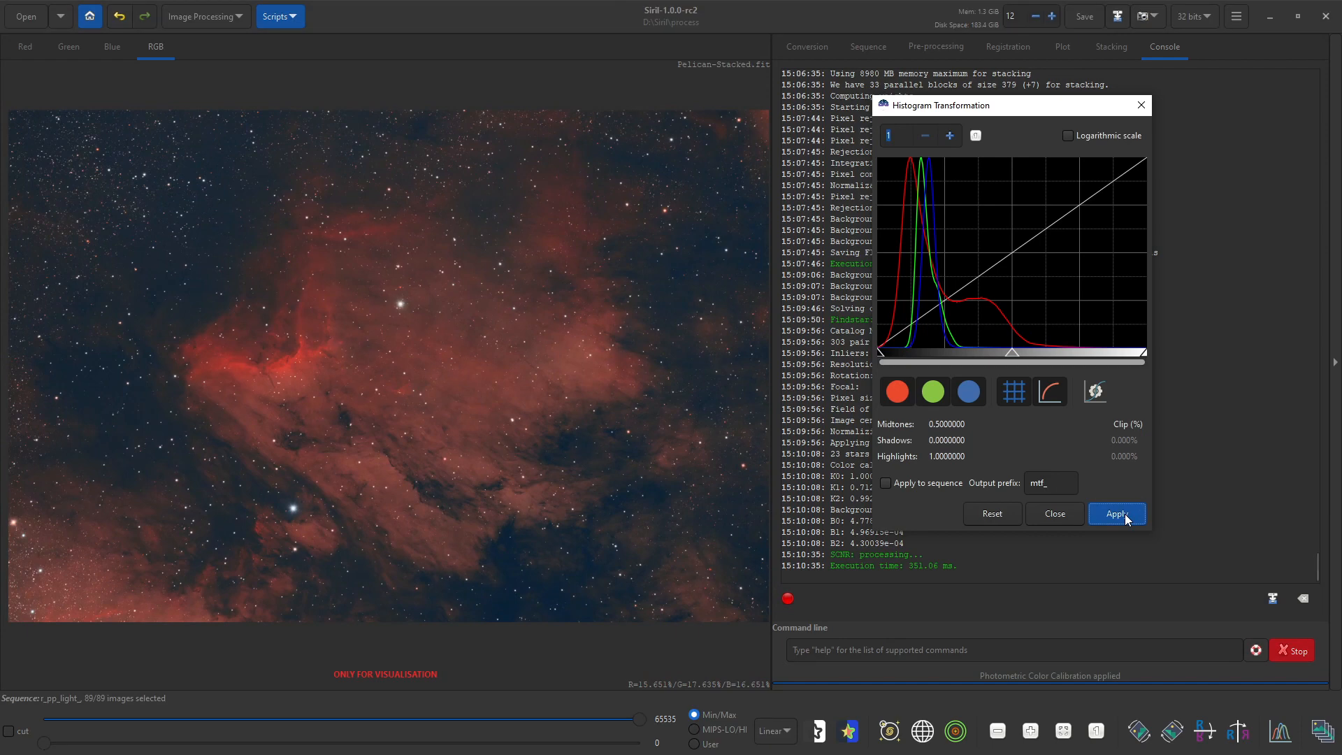
left_click(1072, 512)
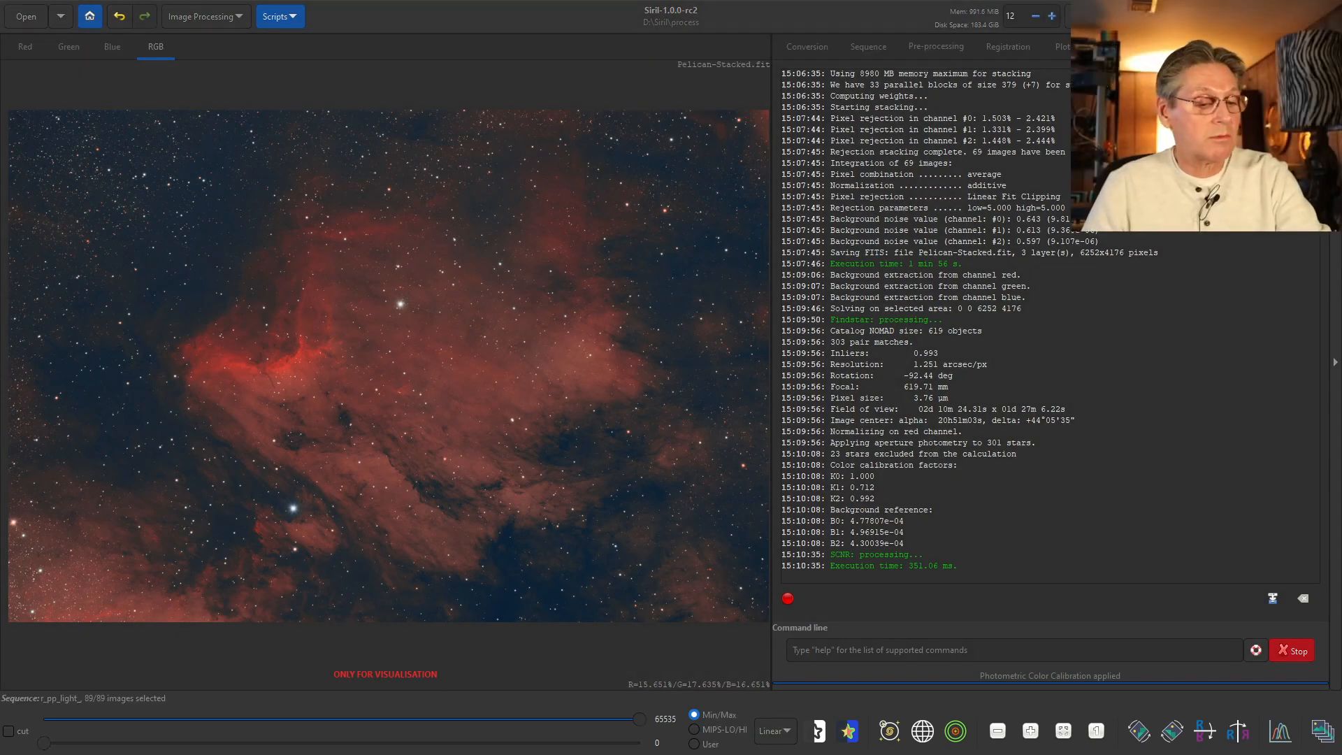
Switch to File Explorer and open the folder C:\Program Files\SiriL\scripts
key("alt+Tab")
key("alt+Tab")
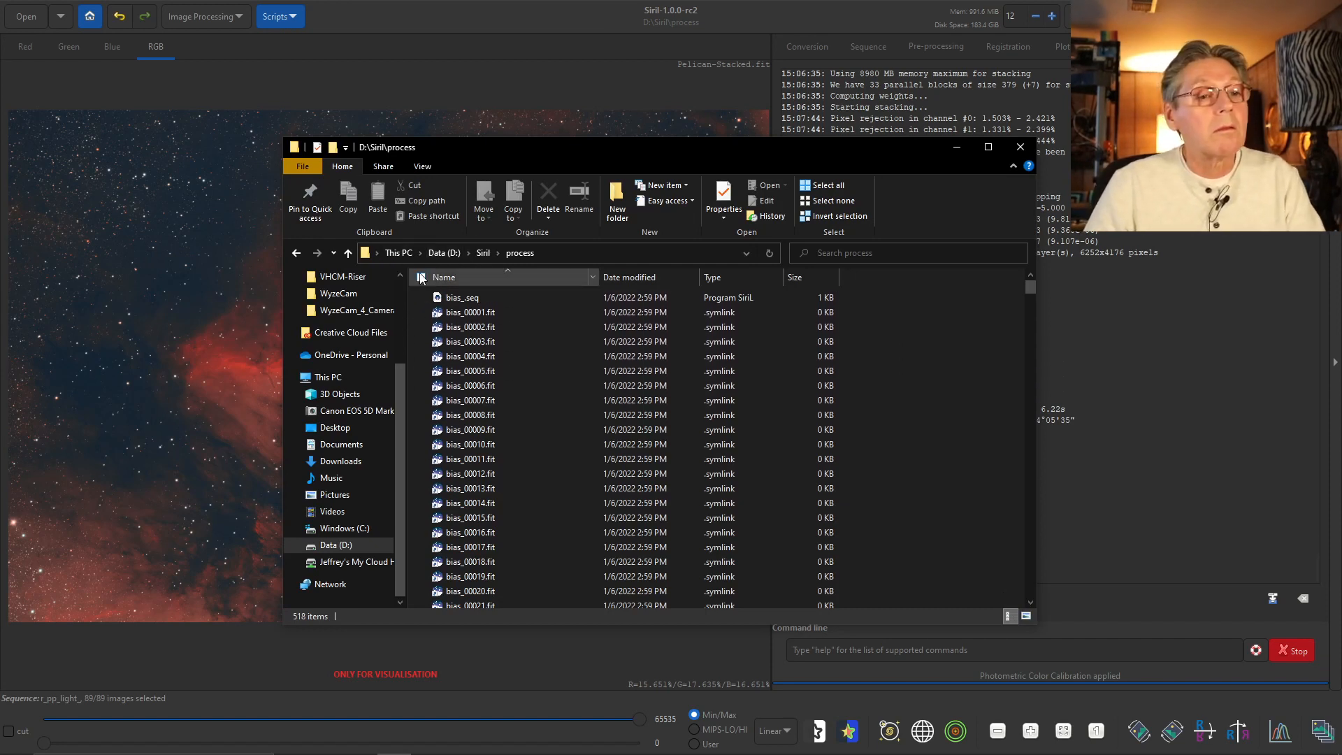
left_click(344, 534)
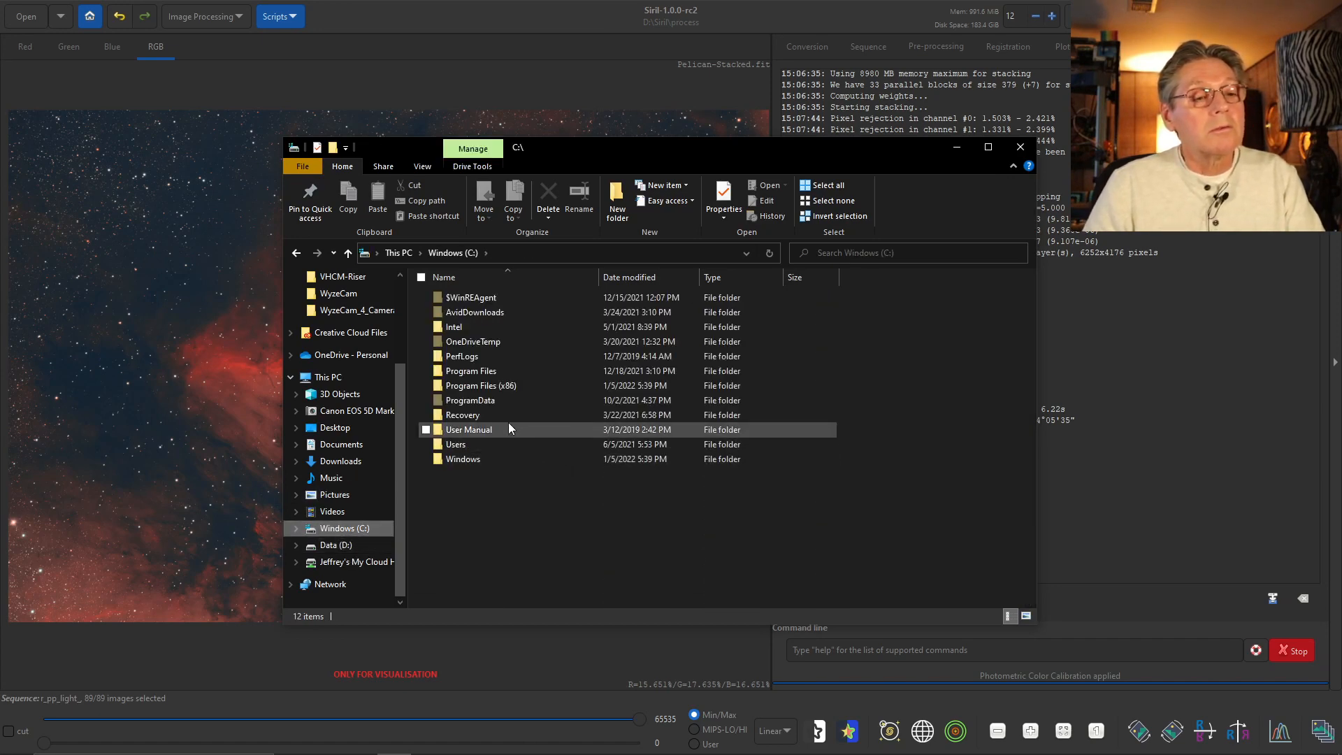
double_click(480, 371)
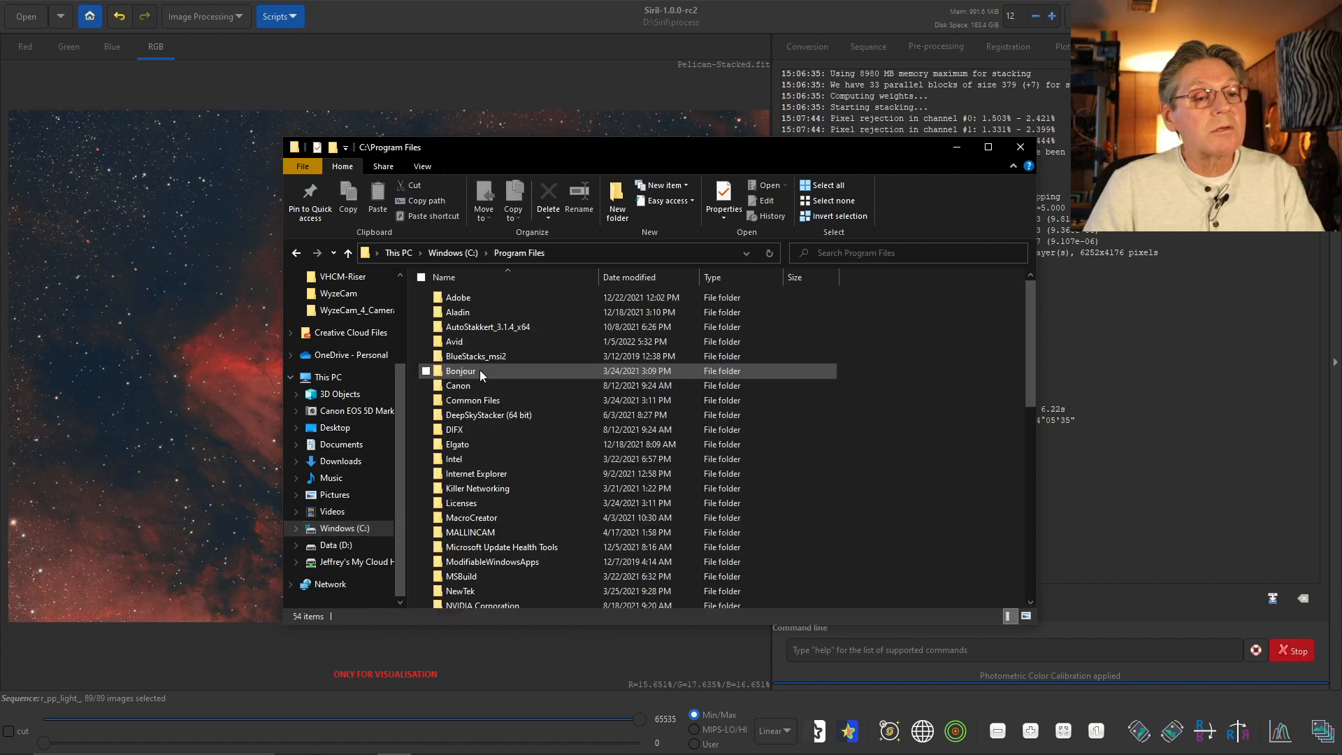
scroll(509, 478, "down", 10)
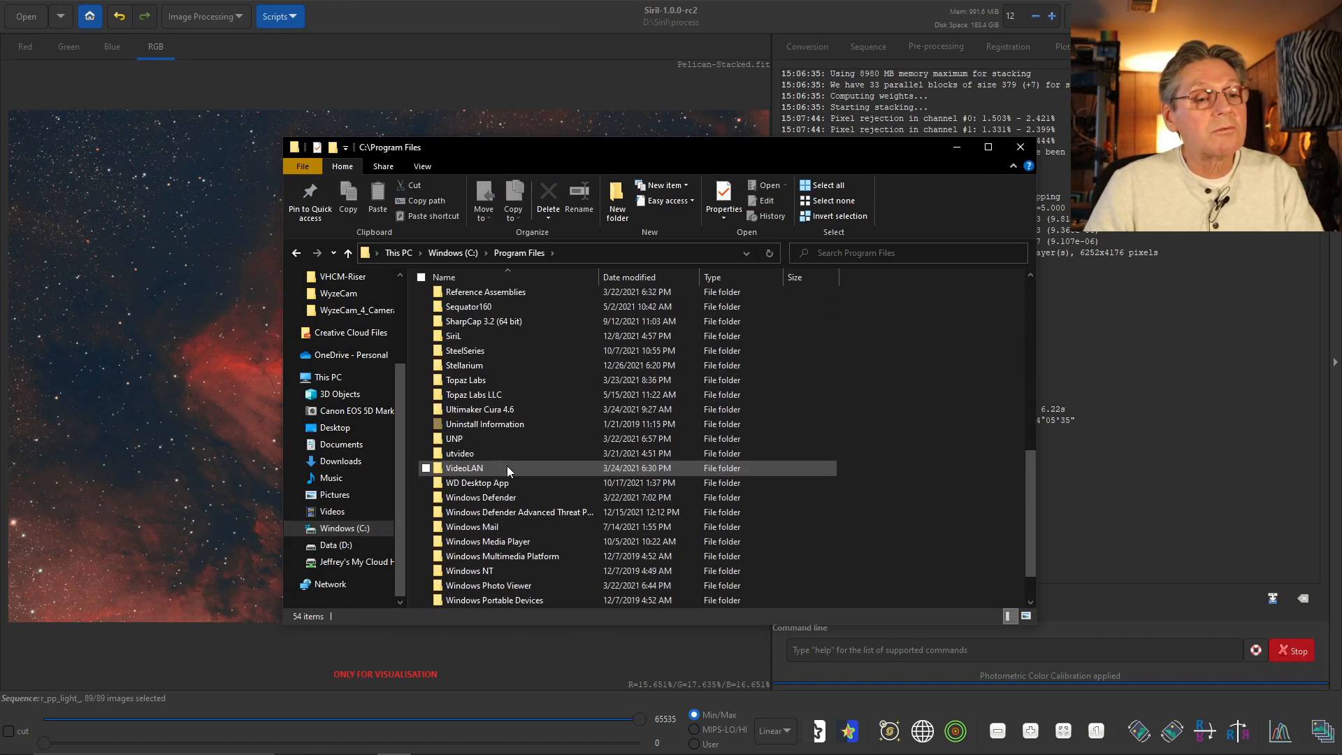
left_click(459, 335)
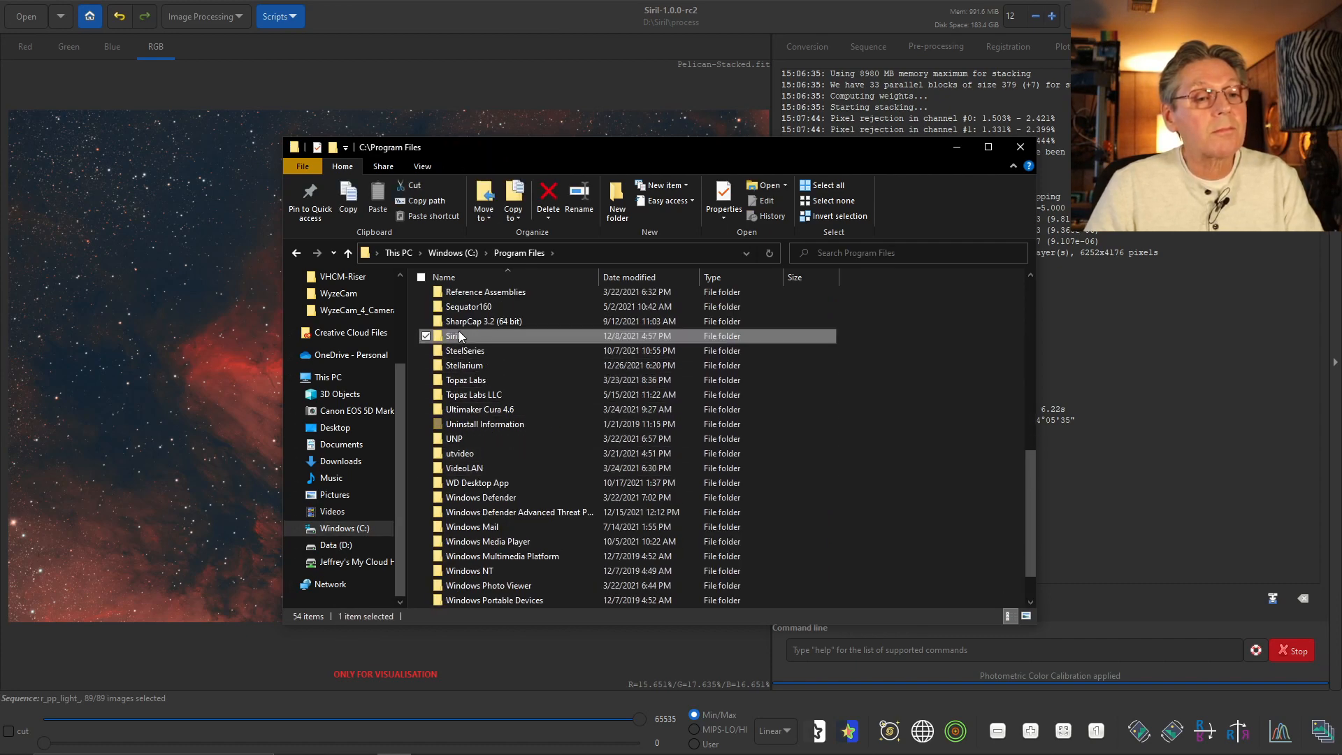
double_click(459, 336)
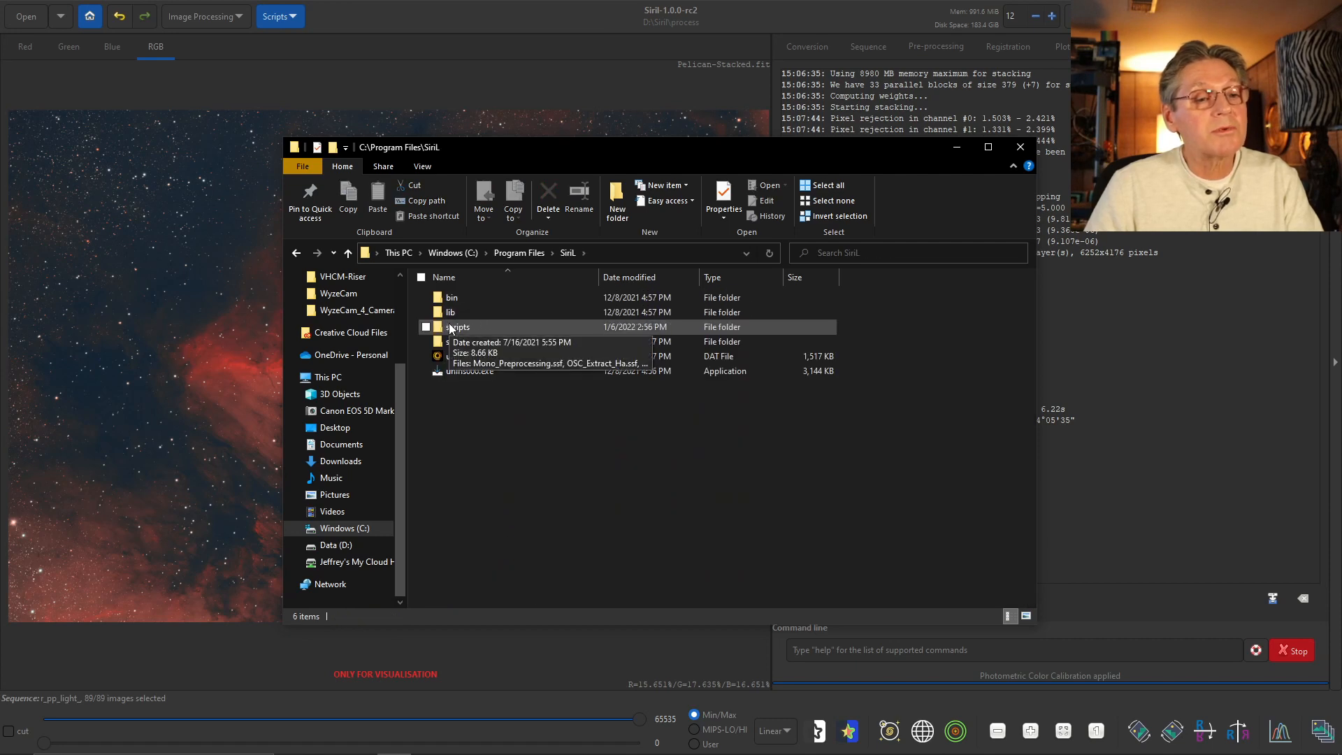
double_click(451, 327)
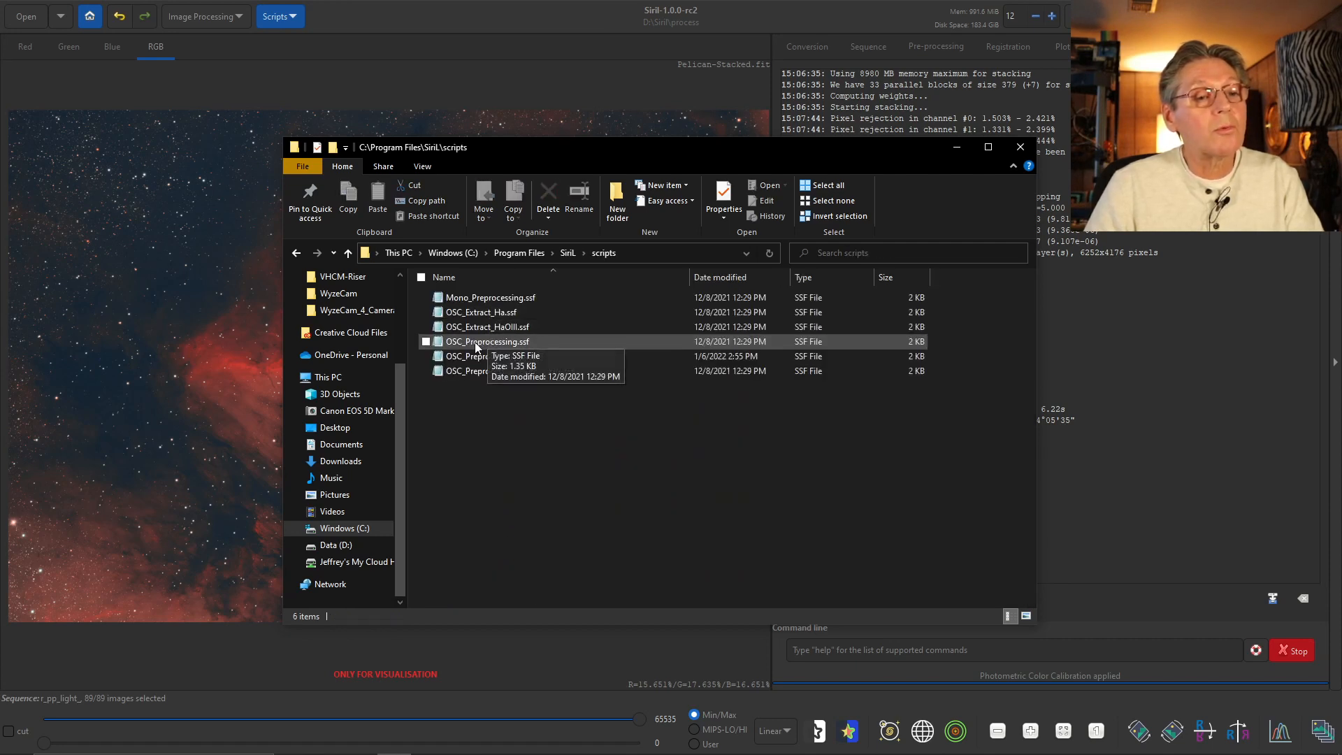
Open OSC_Preprocessing.ssf in Notepad, review its final command for stacking the calibrated lights, and close the script
double_click(476, 342)
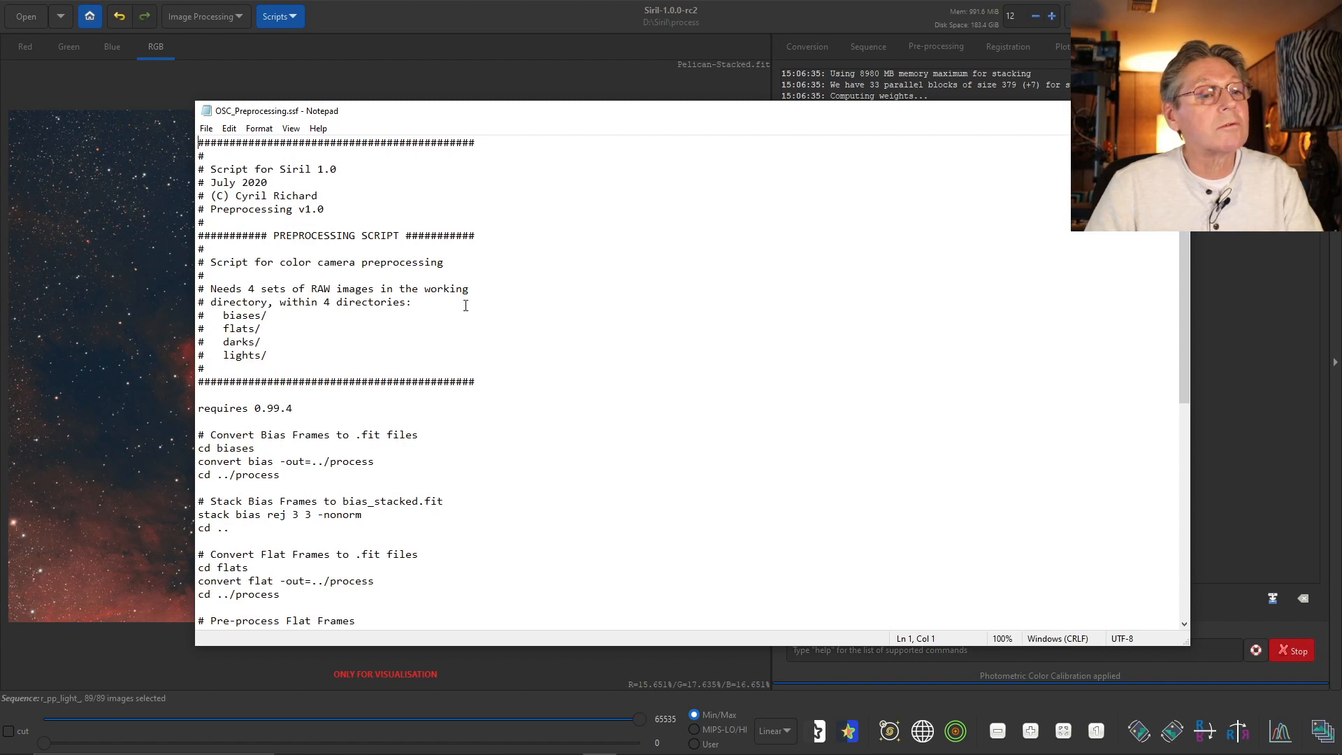
scroll(465, 305, "down", 10)
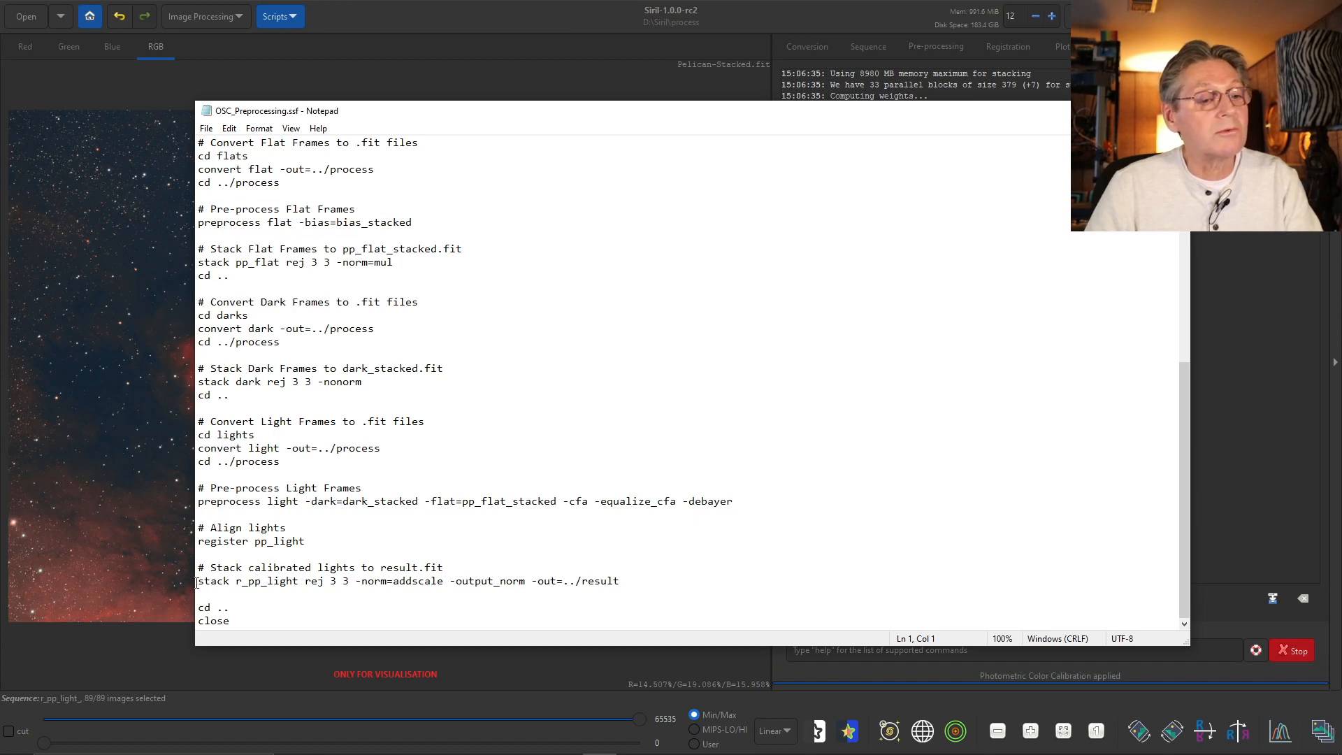
left_click(1174, 111)
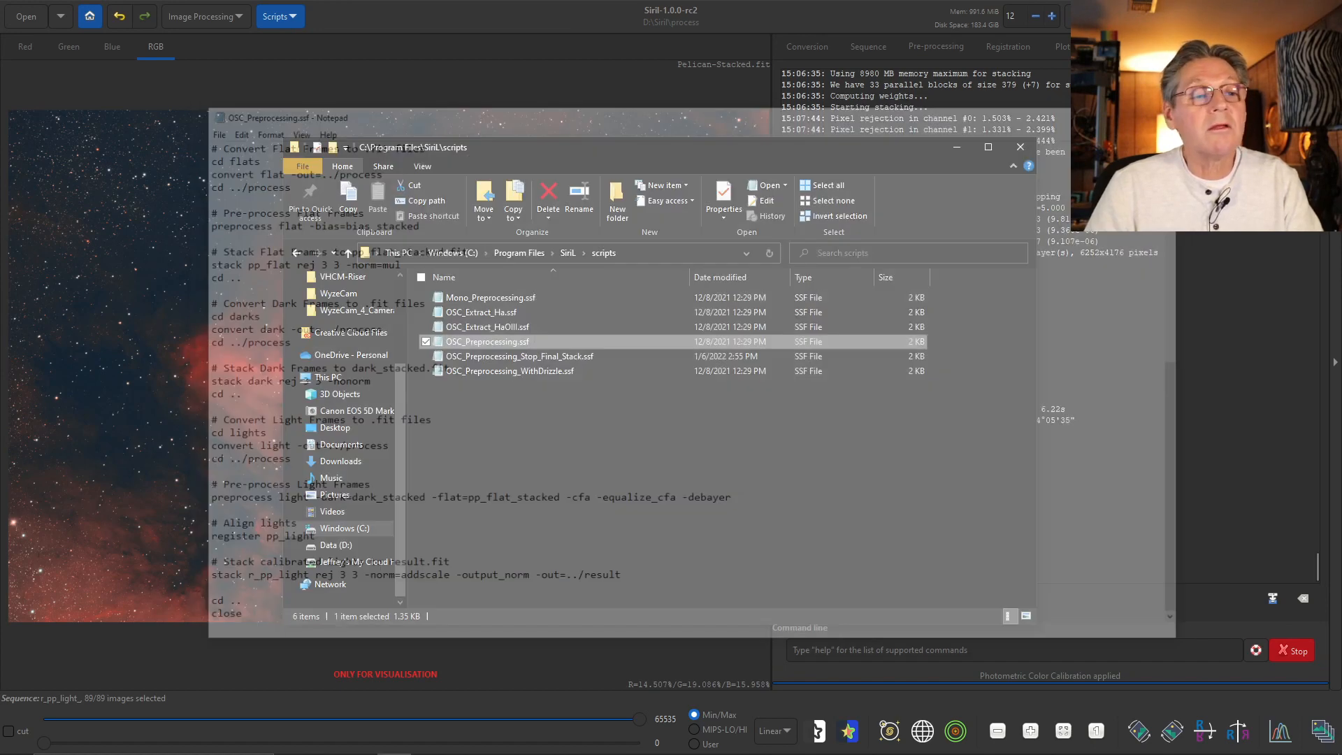
Open OSC_Preprocessing_Stop_Final_Stack.ssf, review its final stack line, and close the script and the File Explorer window
double_click(501, 355)
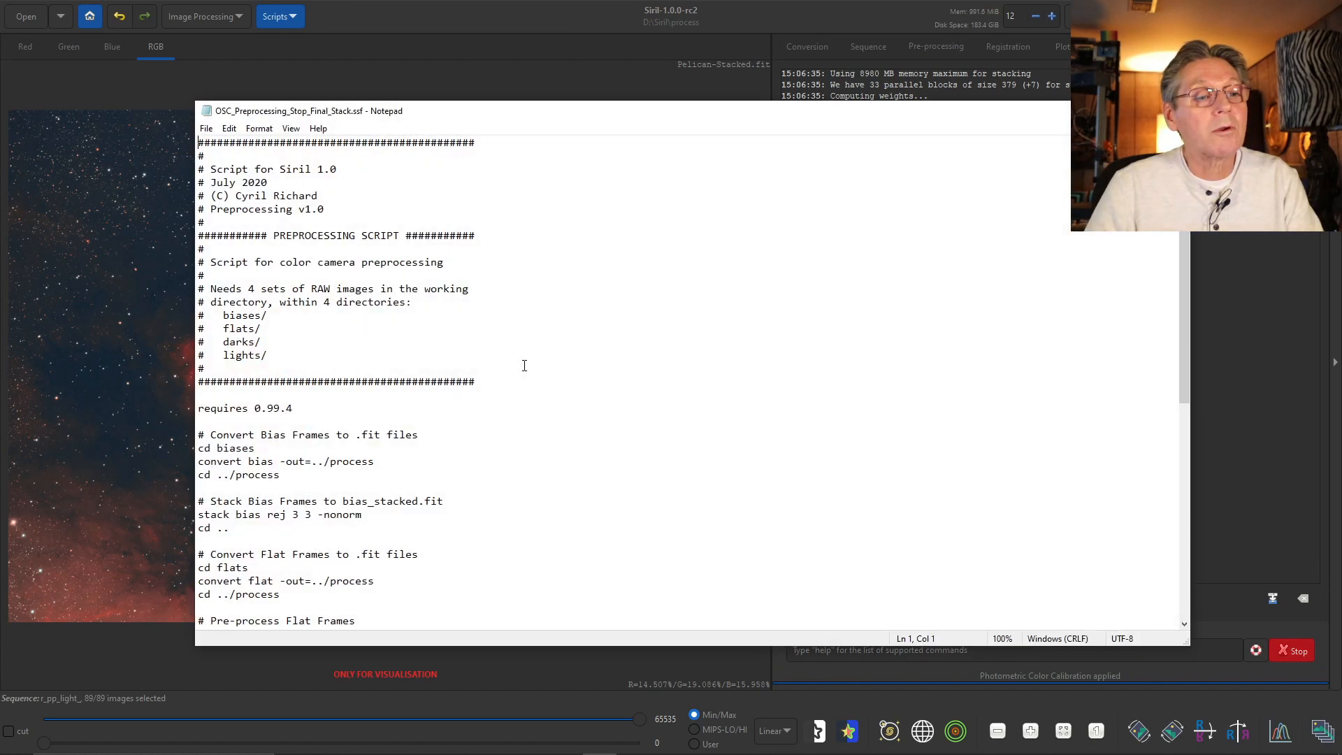
scroll(529, 395, "down", 6)
scroll(529, 395, "down", 4)
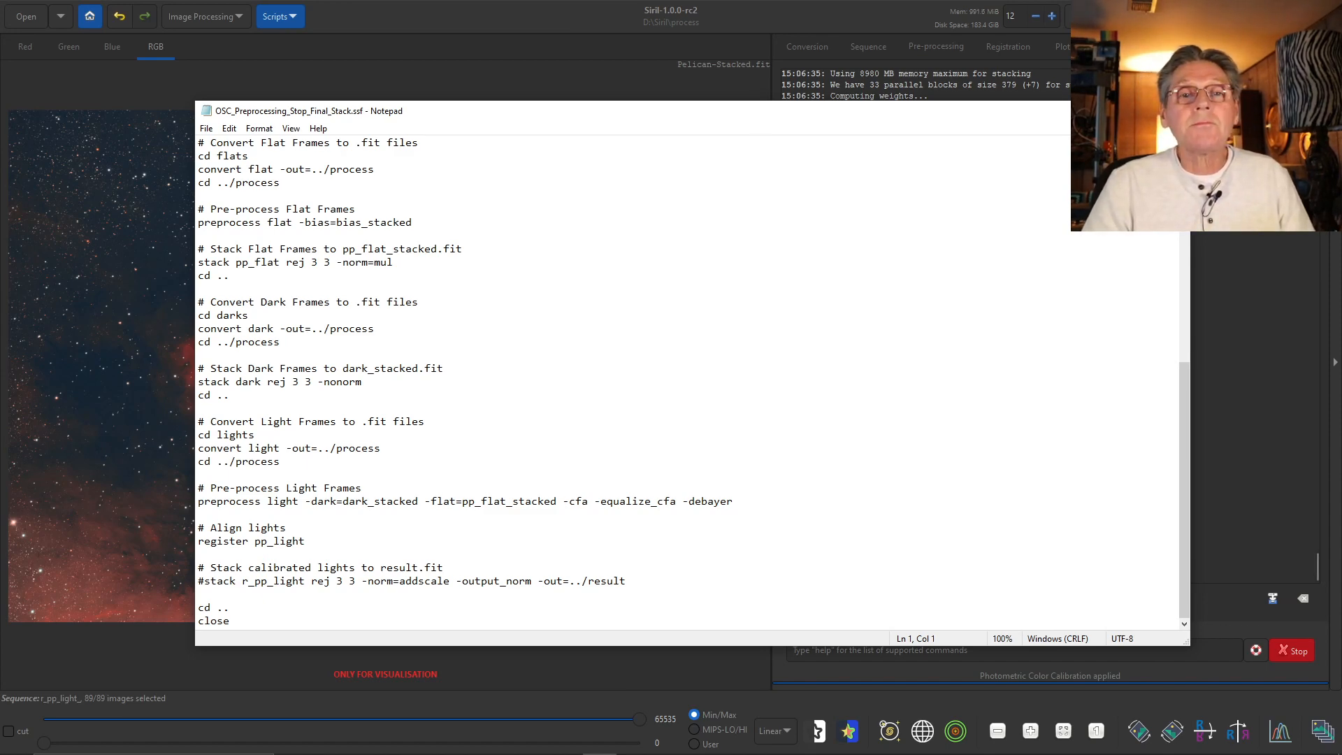
left_click(1174, 110)
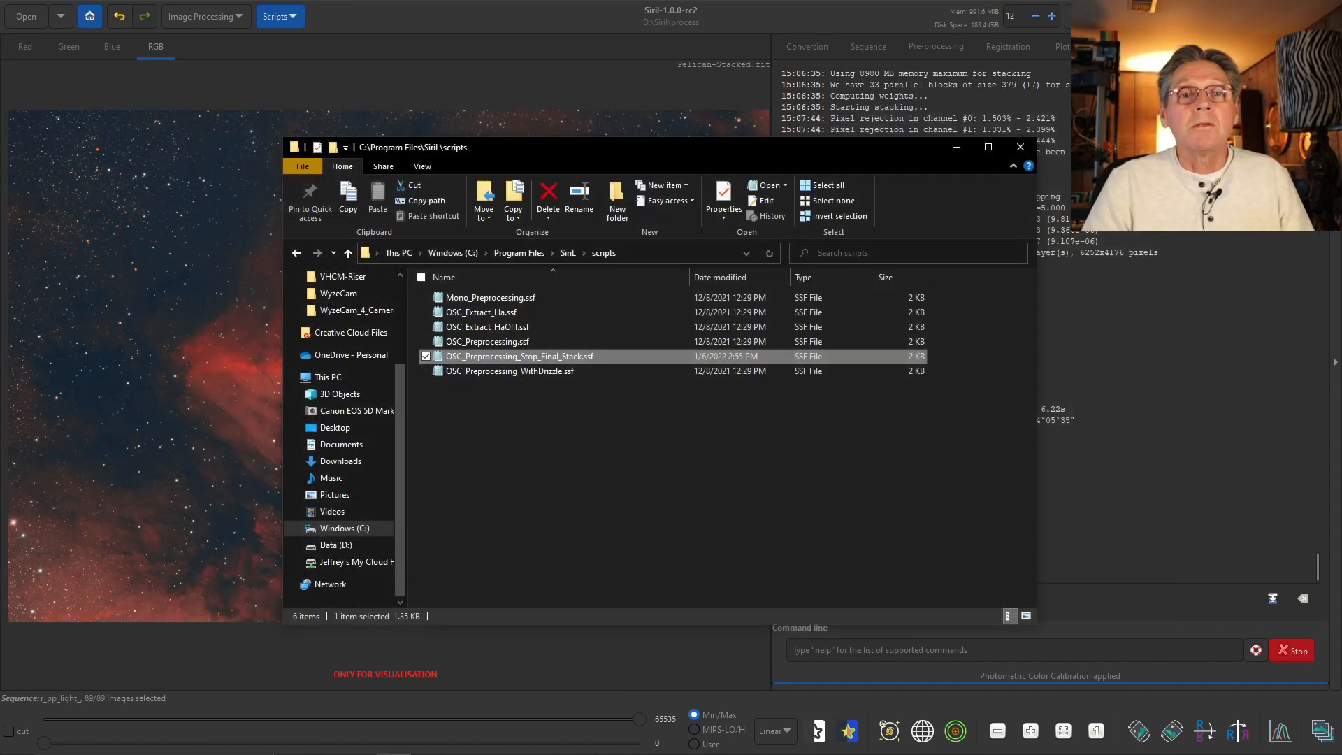
left_click(1019, 149)
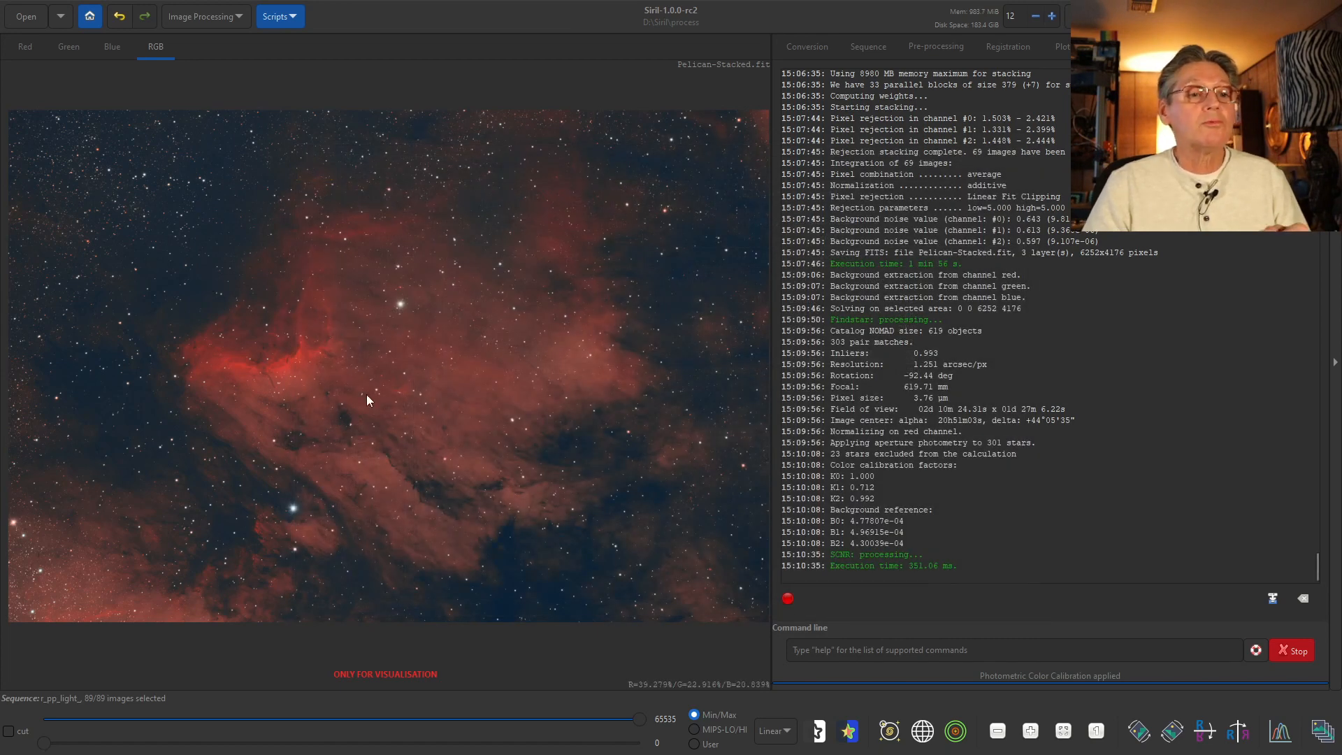